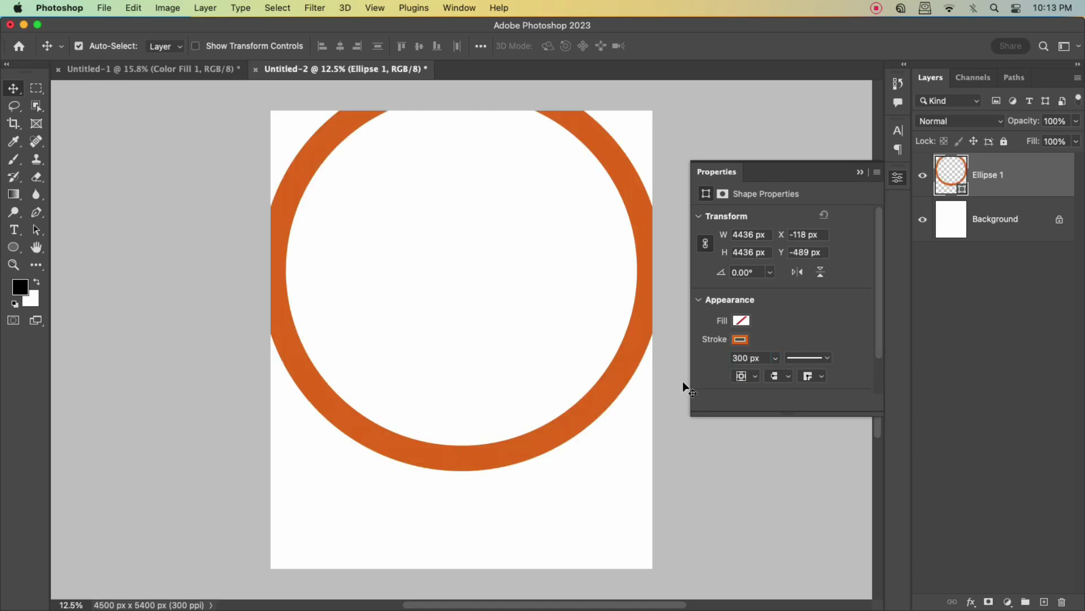
Set the ring's stroke width to 500 px.
double_click(761, 357)
text(500)
key(Return)
Nudge the ring up slightly and Alt-drag a duplicate copy below it.
drag(598, 420, 600, 407)
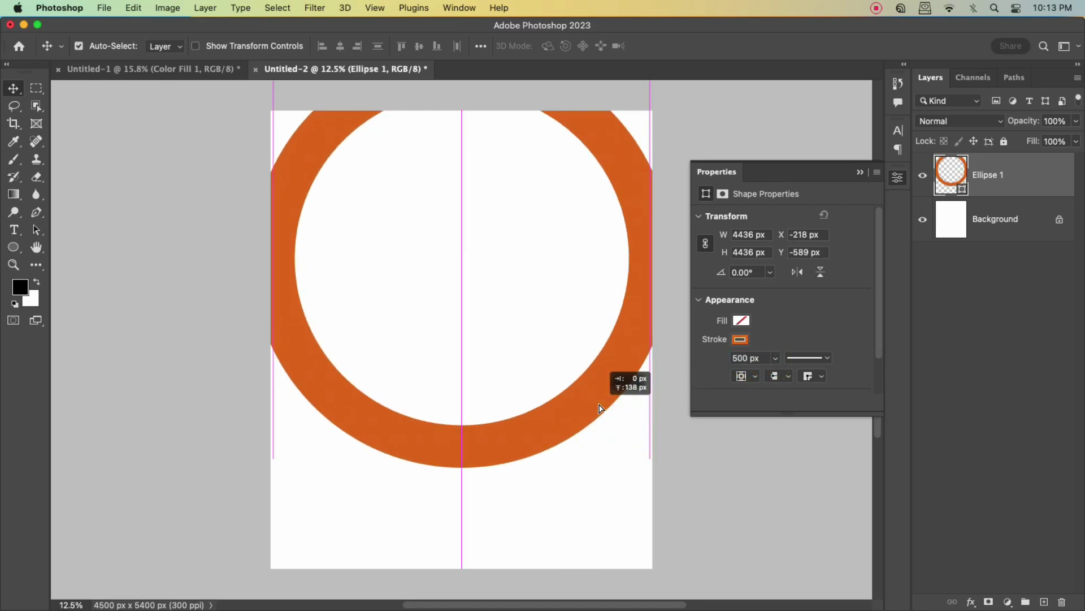
click(860, 172)
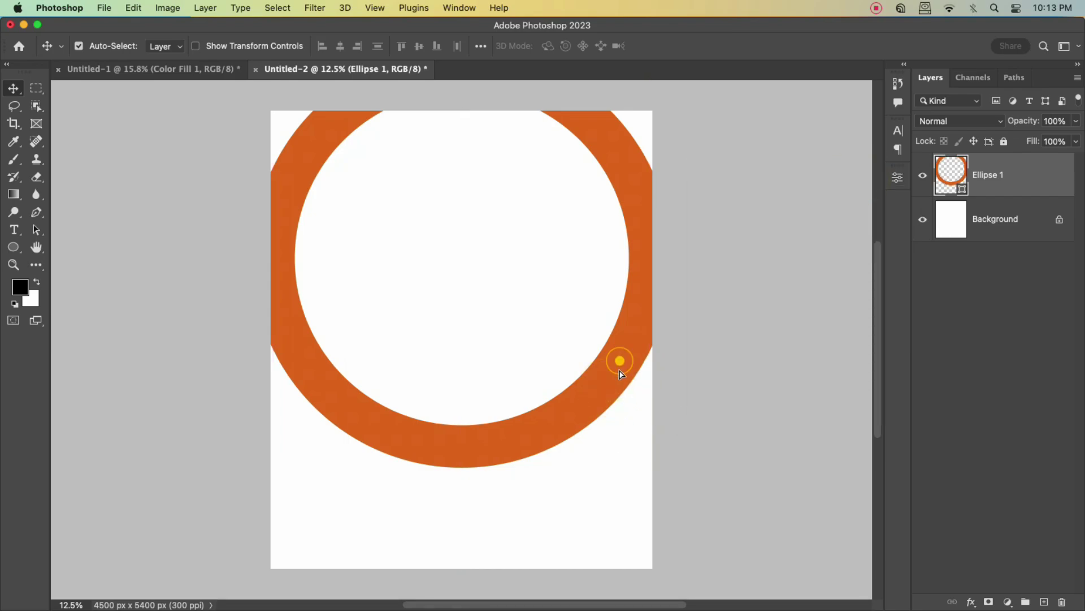
drag(620, 373, 475, 453)
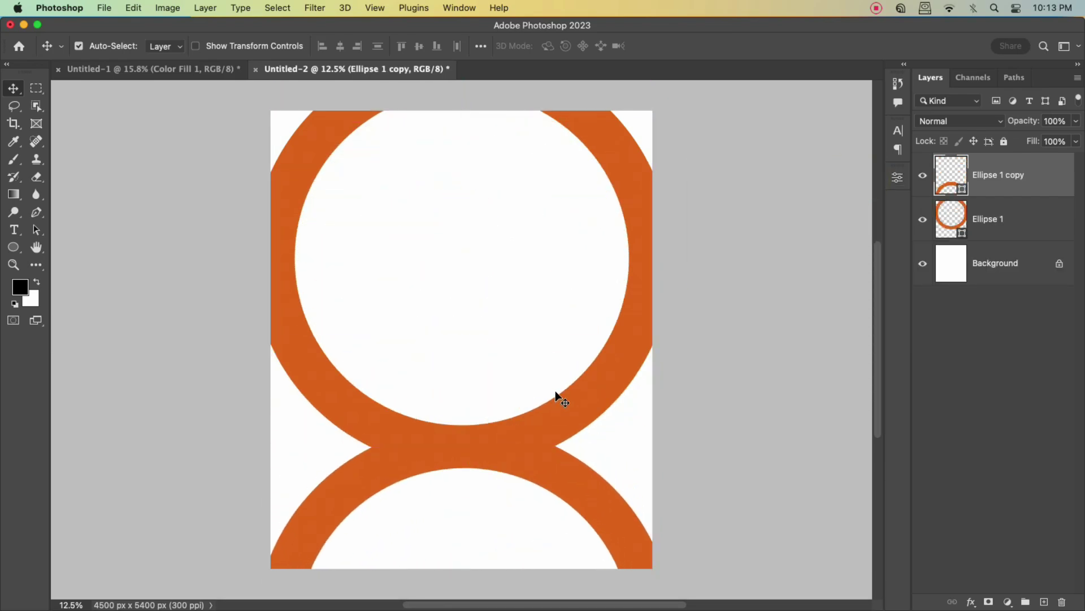
Turn the lower ring copy into a solid orange disc with no stroke and move it up.
click(897, 177)
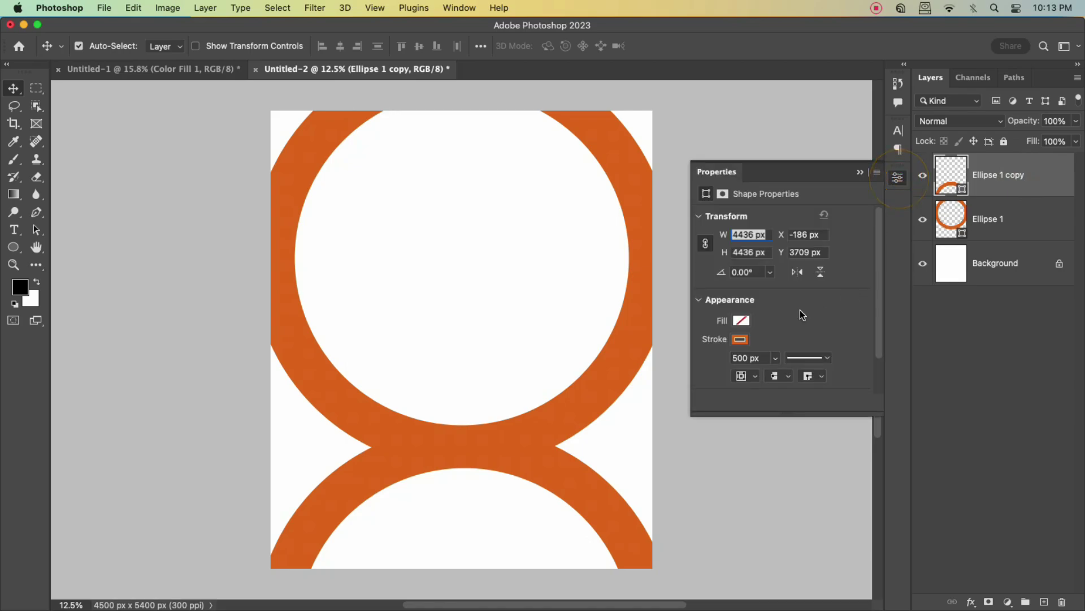
click(741, 339)
click(713, 366)
click(741, 320)
click(711, 394)
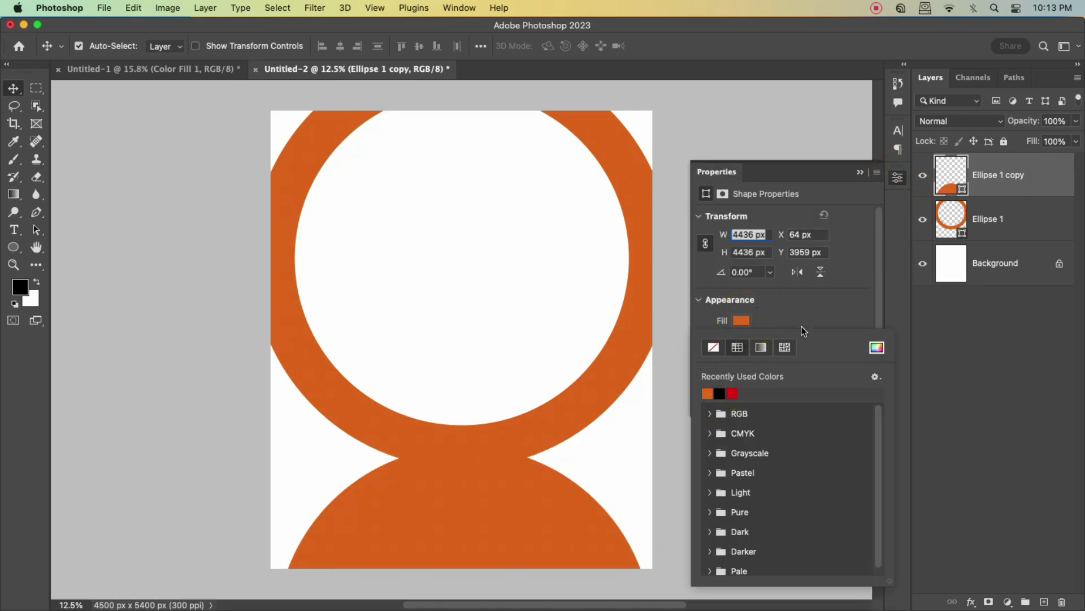
click(802, 327)
drag(419, 549, 417, 530)
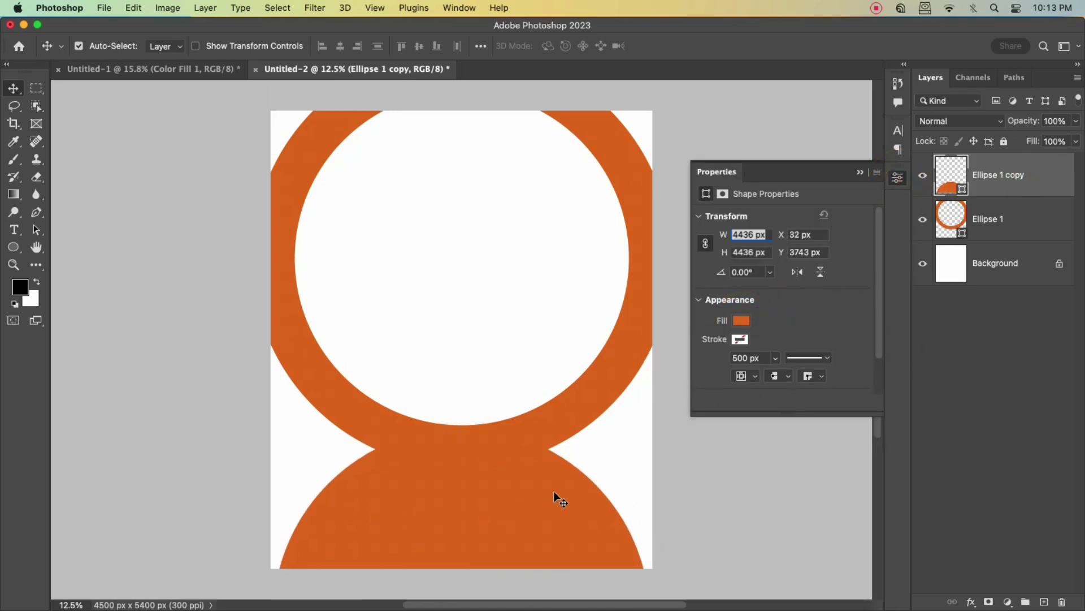
click(638, 443)
click(860, 172)
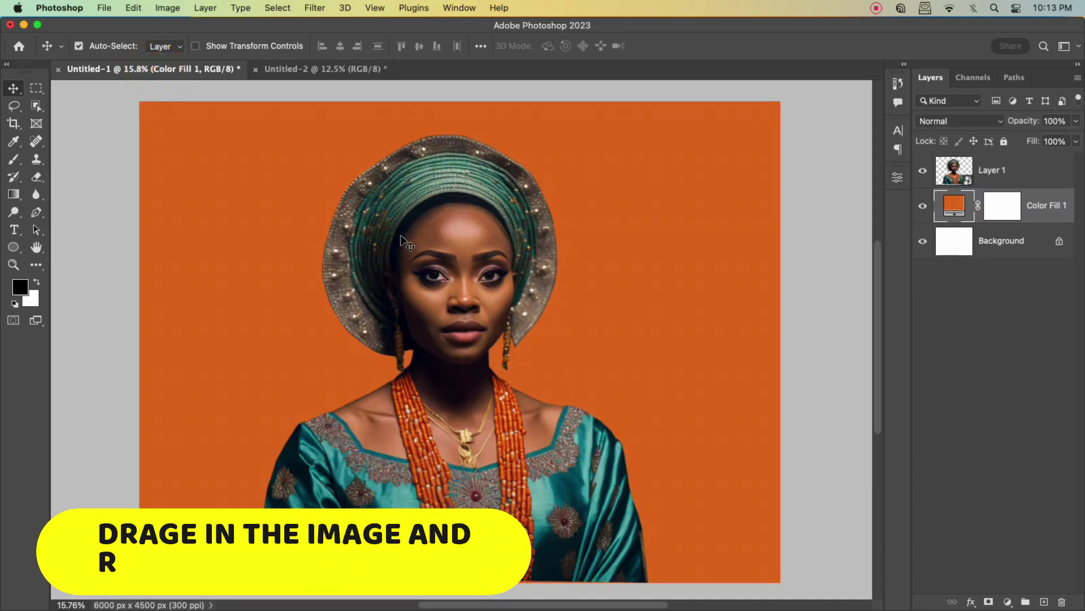
Drag the portrait in from Untitled-1 and stack the orange semicircle above it.
drag(412, 282, 472, 288)
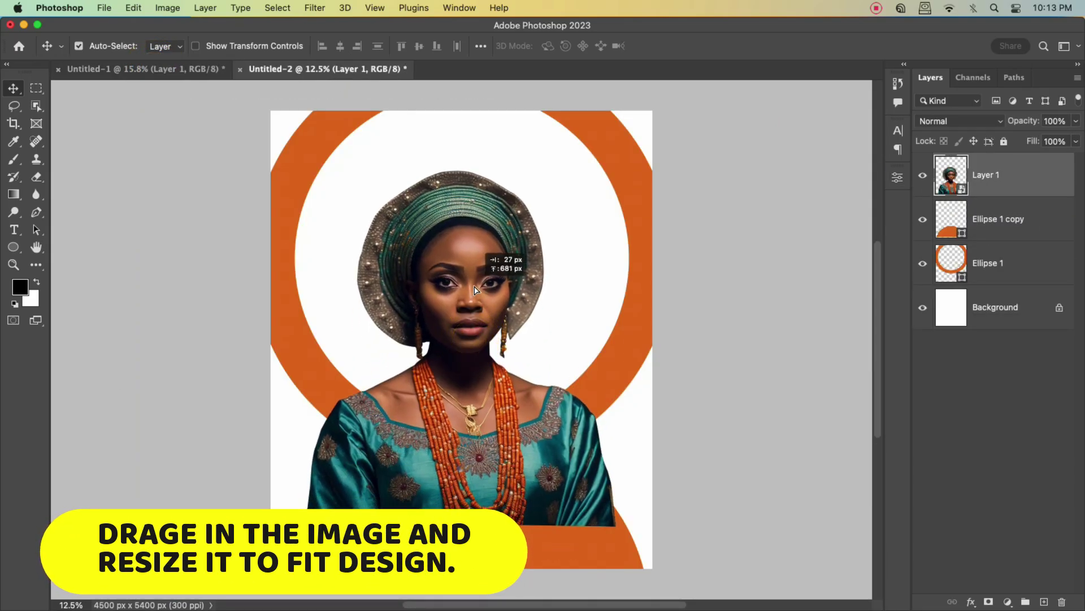
drag(1030, 223, 1029, 169)
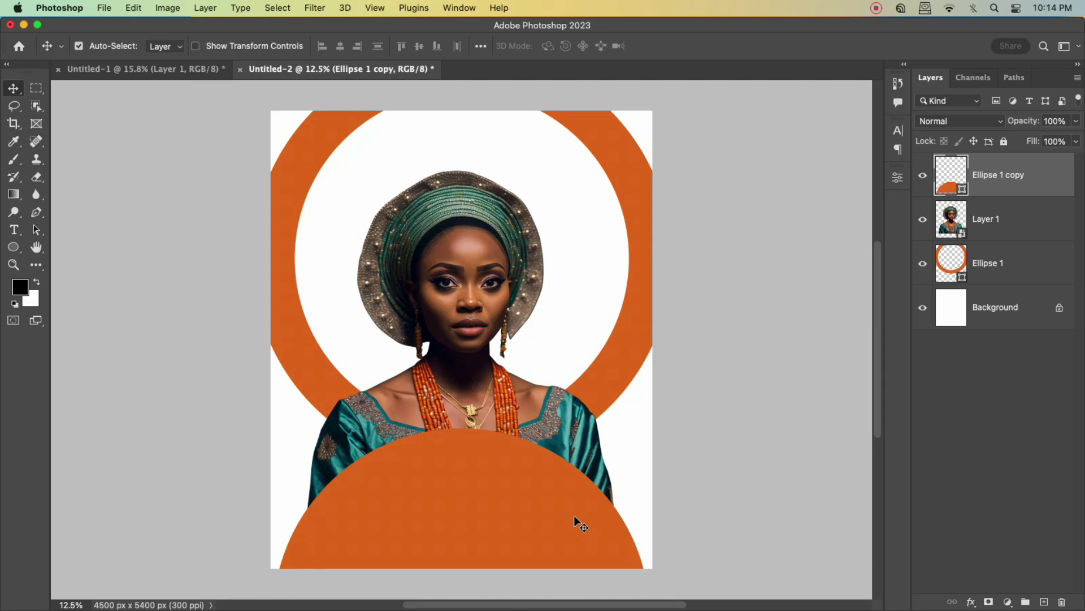
click(489, 265)
click(1021, 308)
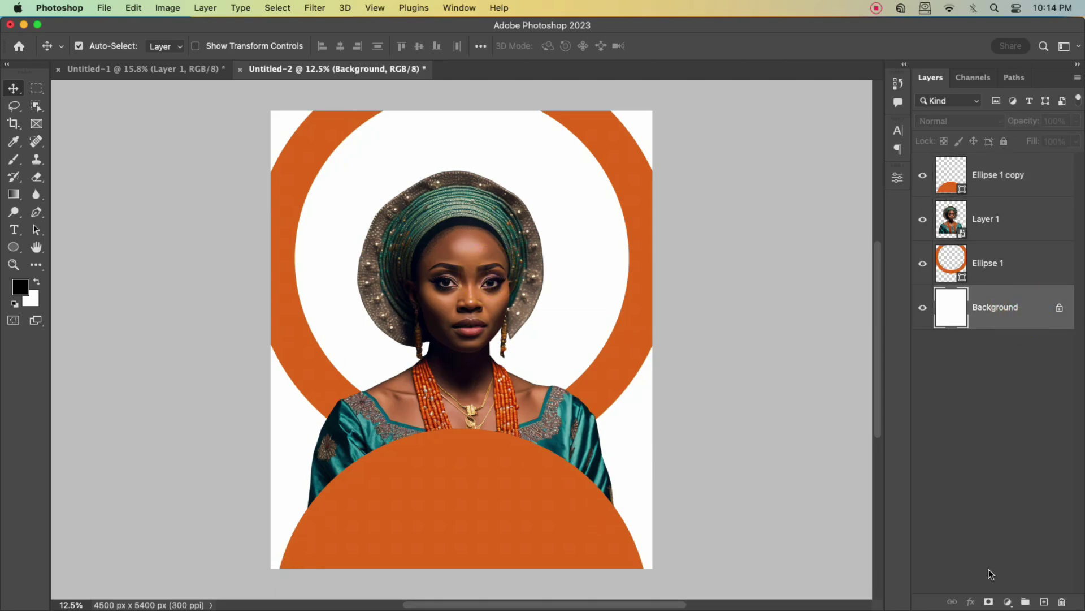
Add a Solid Color fill layer in dark teal (022835), sampled from the dress and darkened.
click(1008, 601)
click(1009, 293)
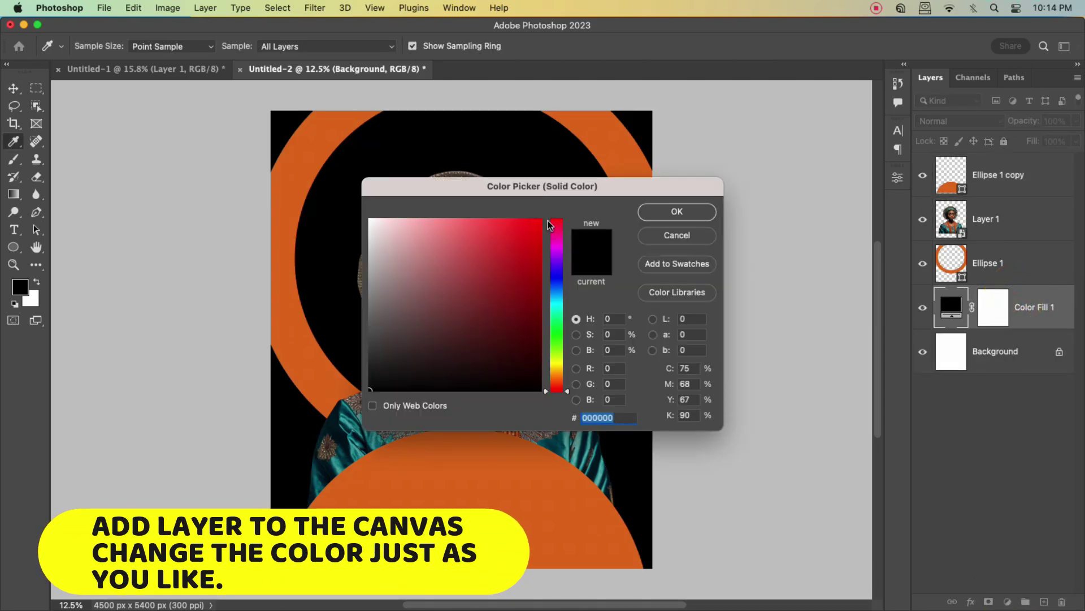
drag(521, 187, 769, 182)
click(561, 437)
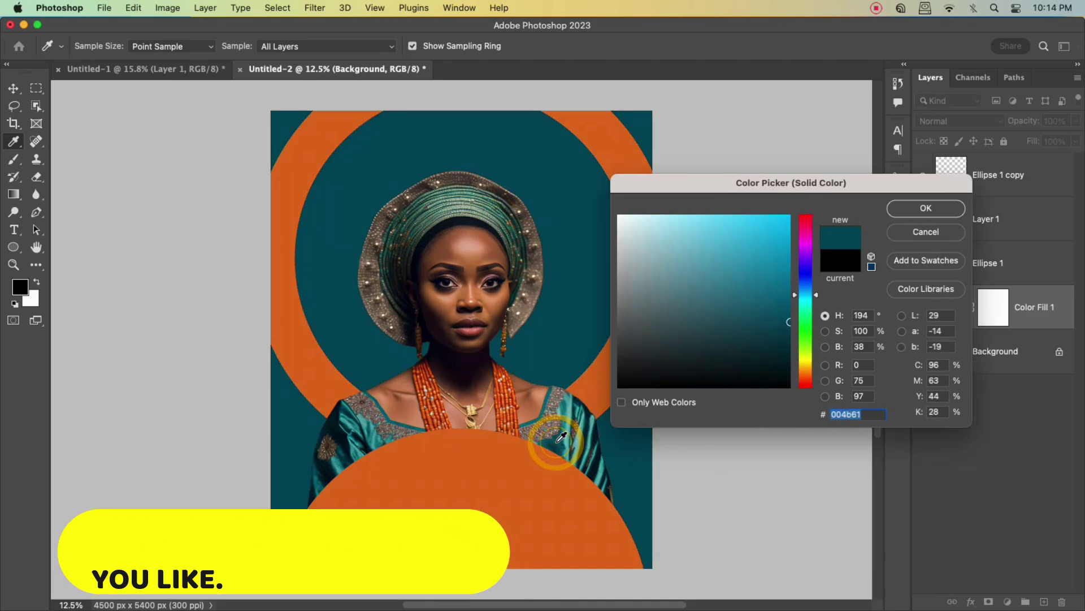
click(786, 359)
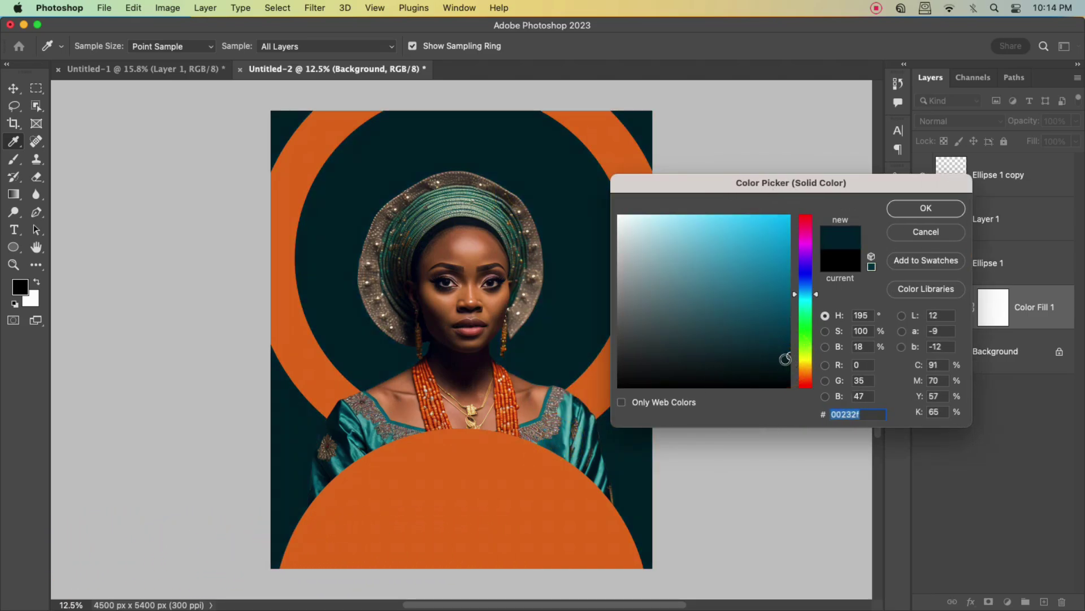
click(783, 354)
click(784, 351)
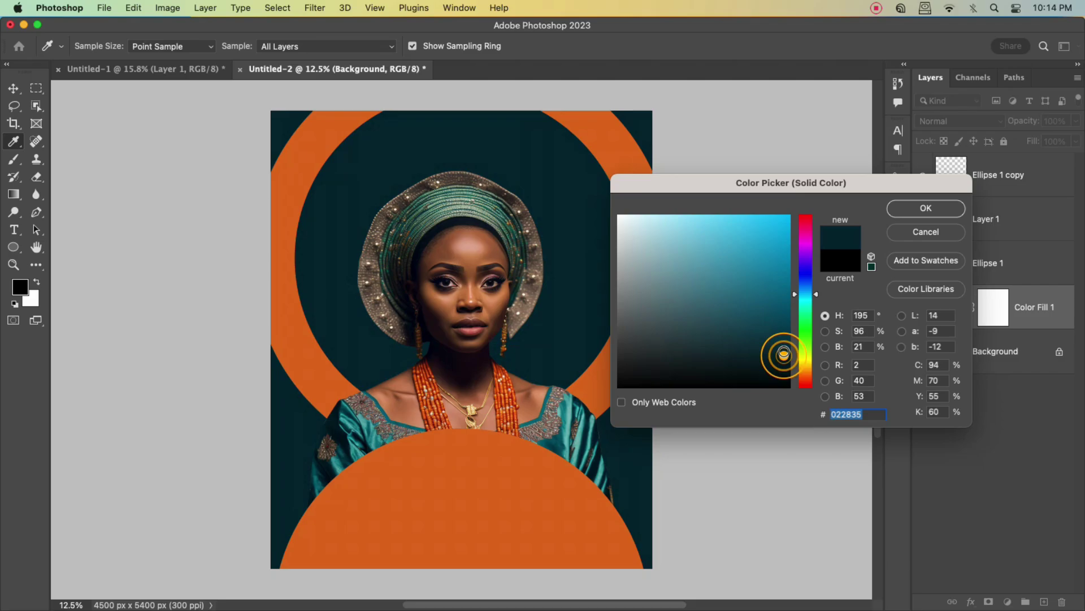
click(922, 209)
click(471, 275)
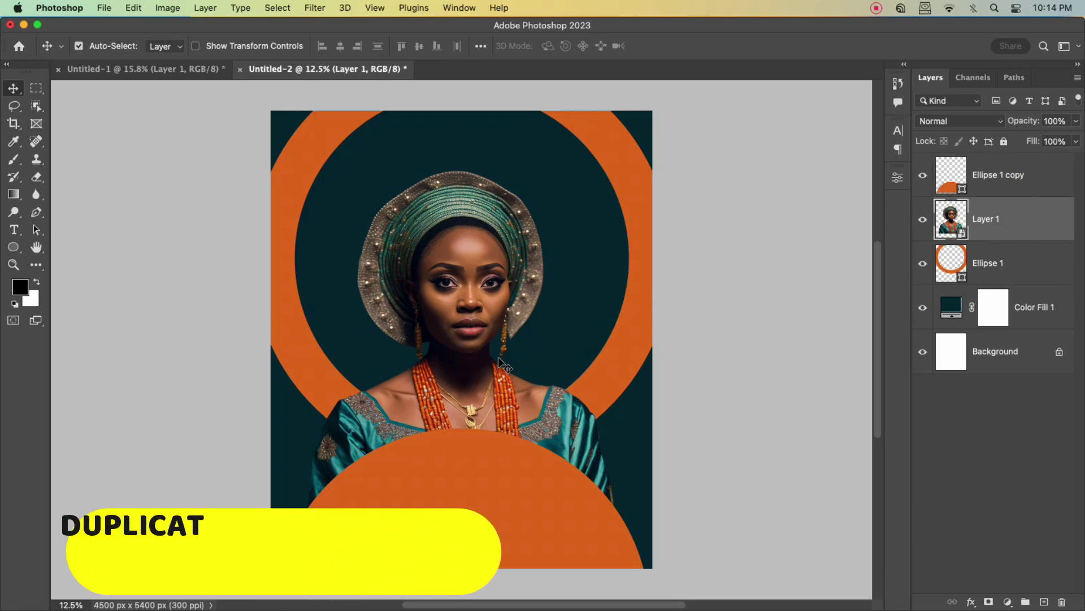
Alt-drag a copy of the semicircle up, scale it to about 63%, and place it below the portrait.
click(476, 491)
drag(481, 490, 487, 164)
key(cmd+t)
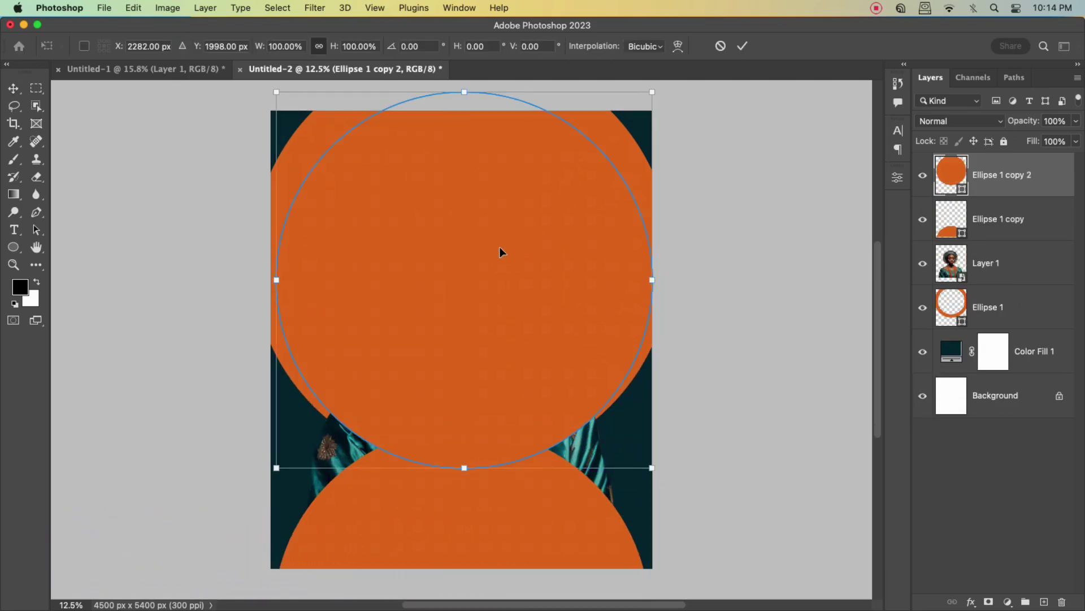
drag(650, 272, 582, 258)
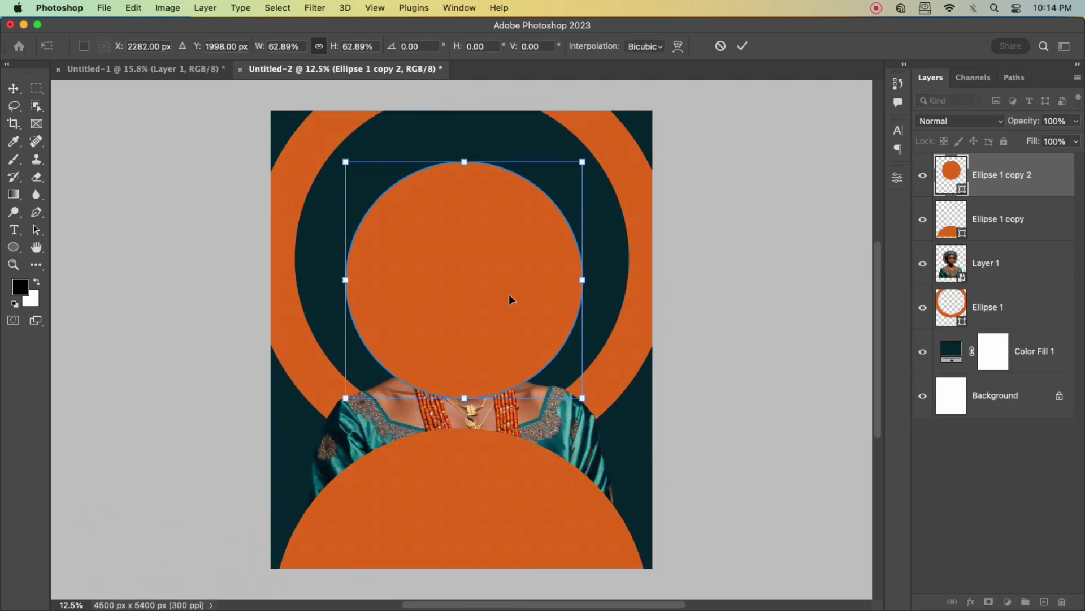
click(742, 46)
drag(1007, 176, 1029, 283)
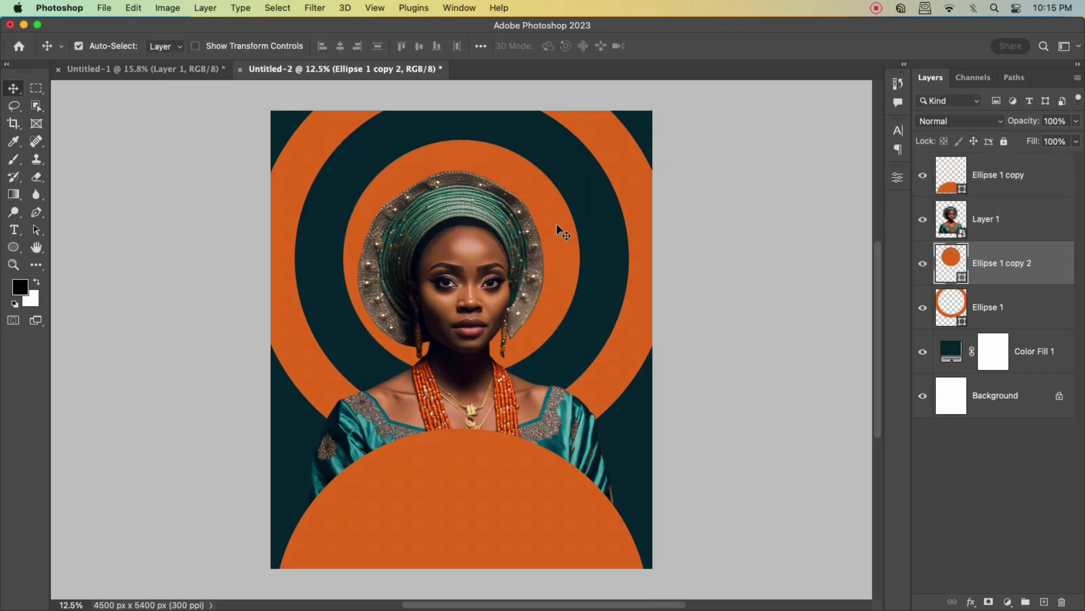
Nudge the inner orange circle and the portrait so the disc sits centred behind the head.
drag(559, 225, 560, 224)
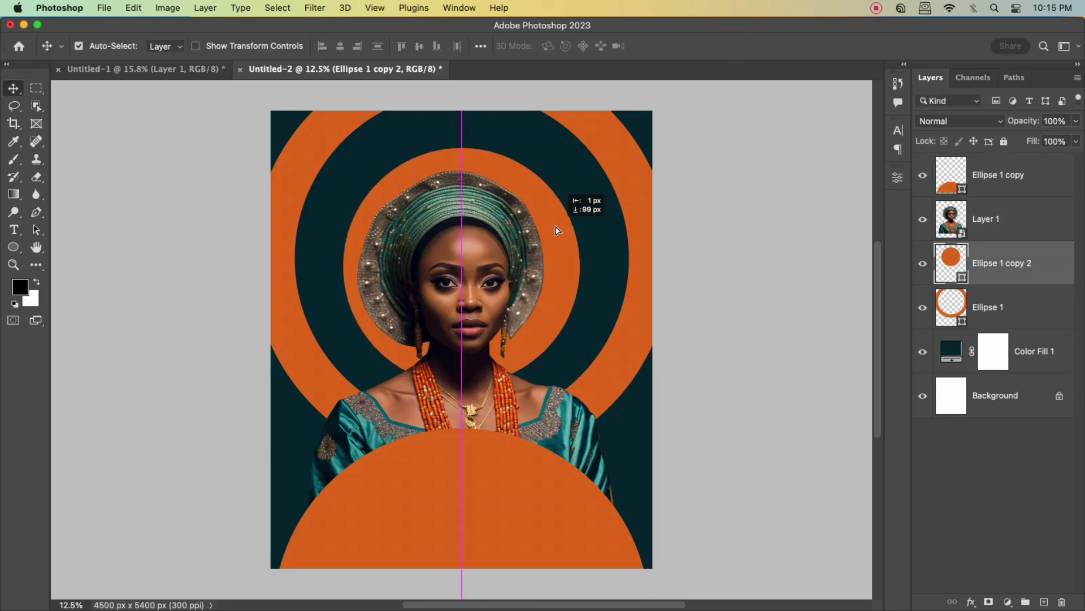
click(478, 277)
drag(477, 272, 481, 270)
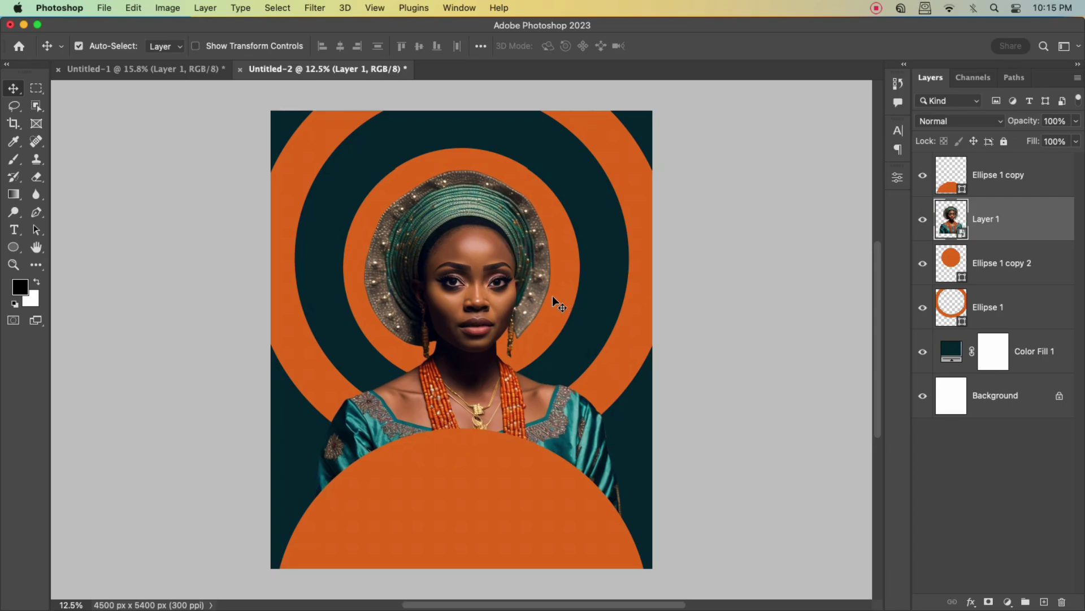
drag(551, 295, 552, 289)
drag(483, 286, 482, 279)
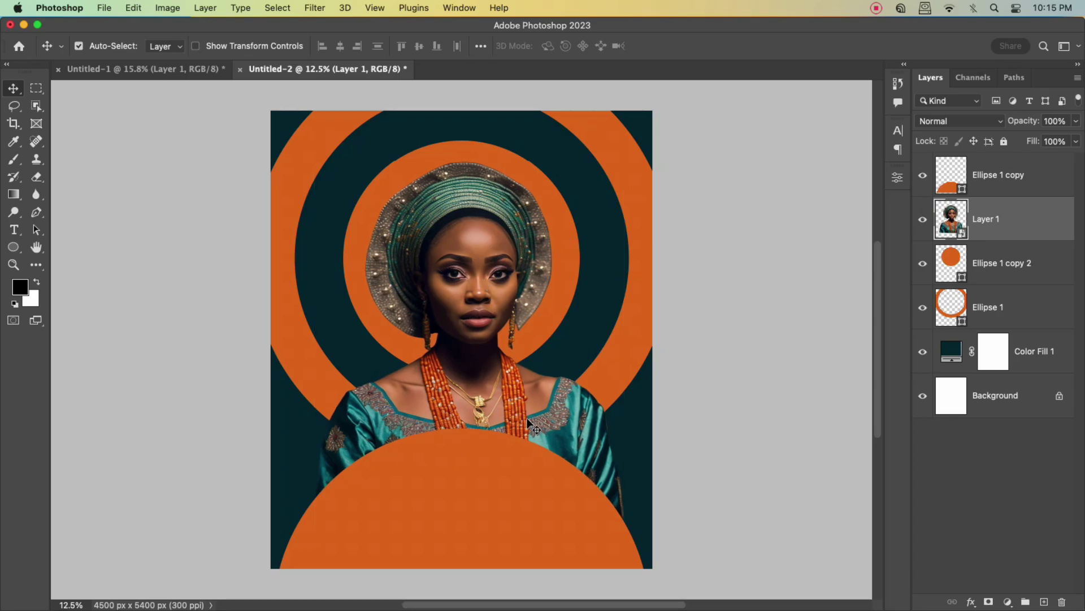
scroll(568, 355, up, 1)
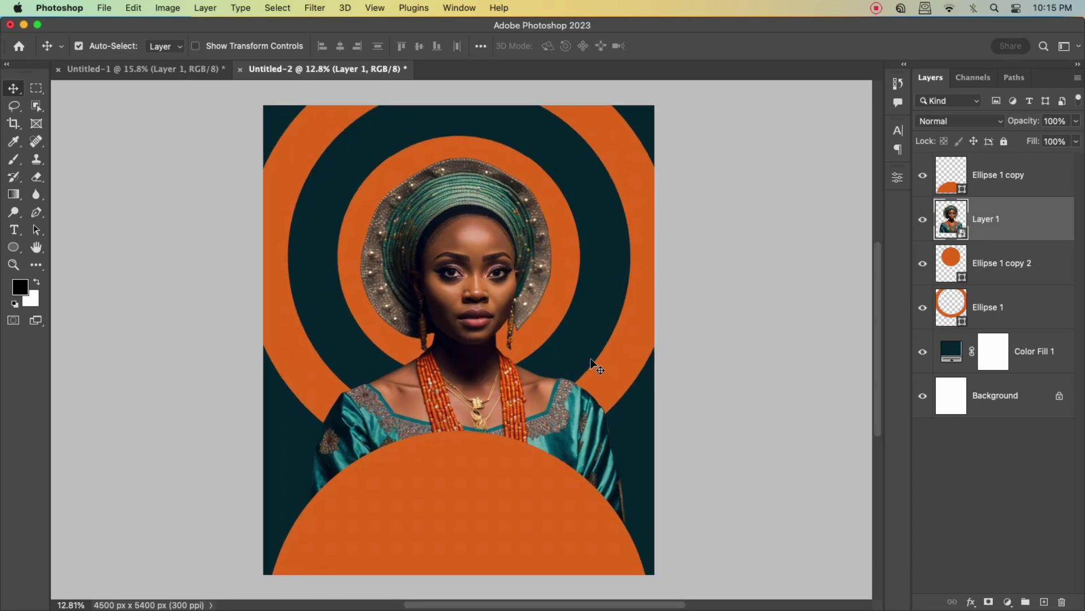
click(1018, 267)
Duplicate the inner circle to the top, remove its fill, and enlarge it to about 3224 px.
key(super+j)
drag(1030, 266, 1000, 158)
click(898, 178)
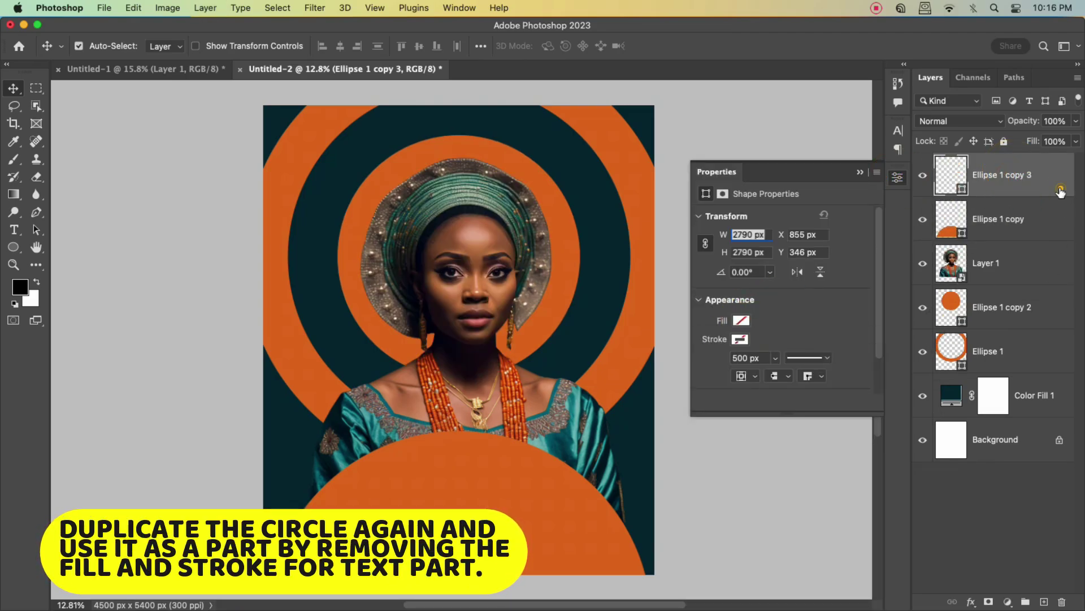
key(super+t)
drag(581, 257, 599, 256)
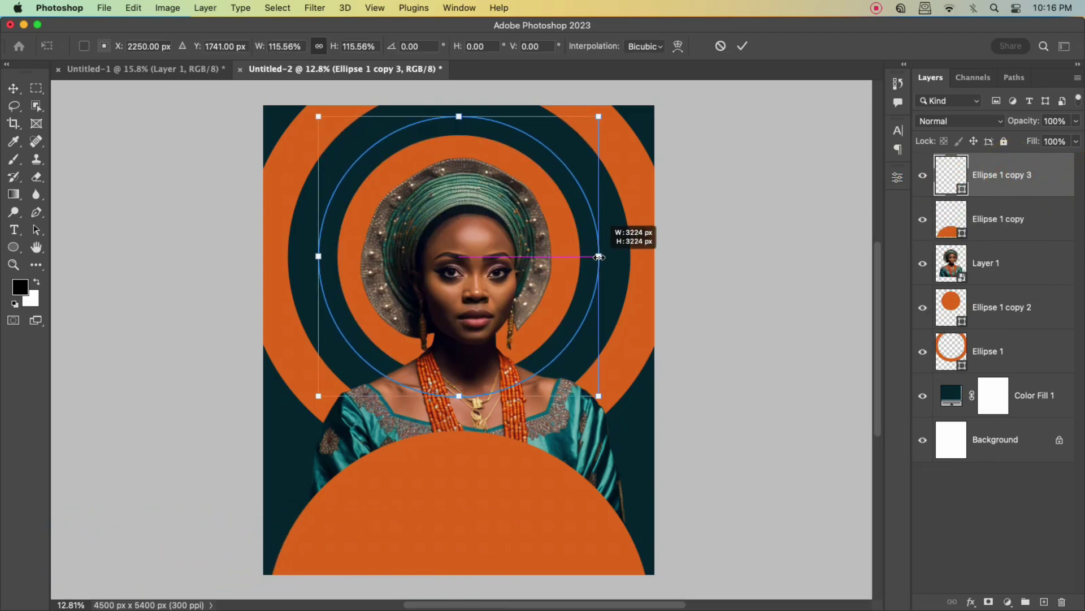
click(743, 45)
Start a type-on-path layer on the empty circle and clear its placeholder text.
click(14, 229)
click(318, 256)
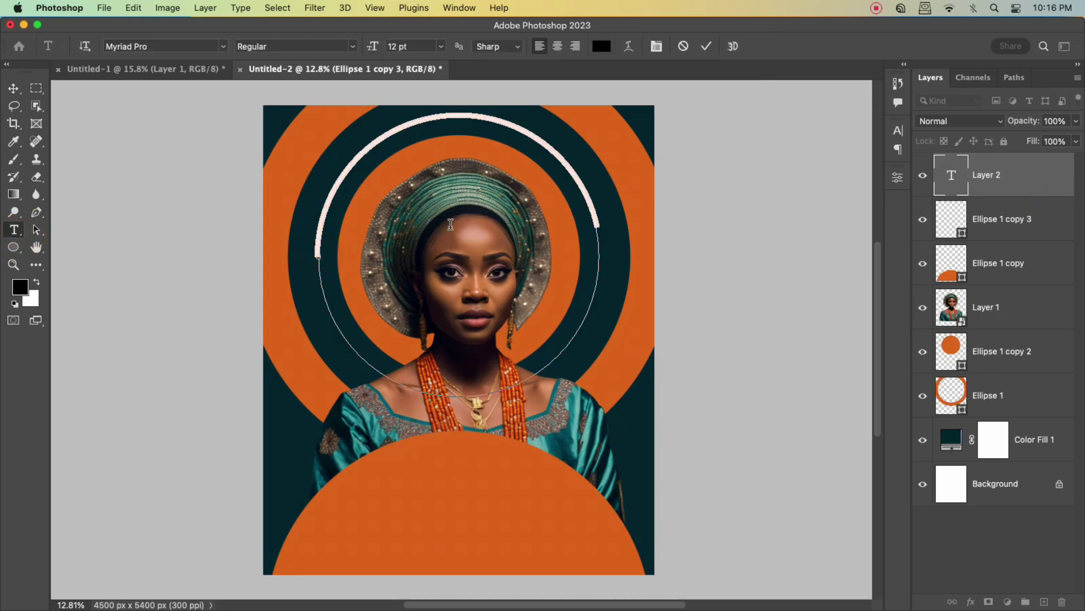
key(BackSpace)
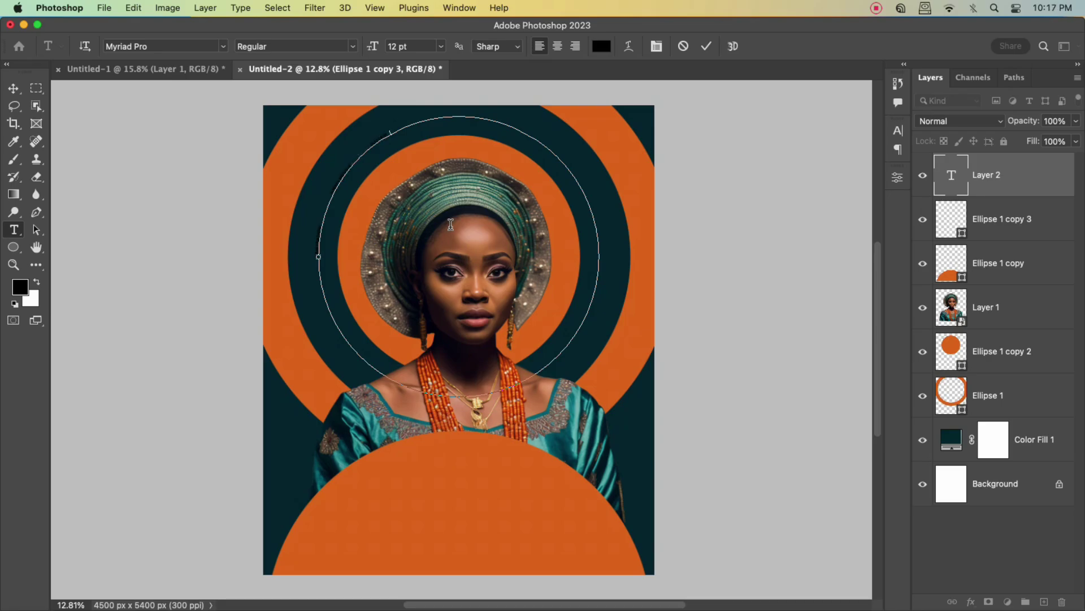
Commit the HAPPY BIRTHDAY path text and set its font to FWWC2023 SemiBold.
text(HD)
click(706, 46)
click(898, 131)
click(770, 151)
text(fw)
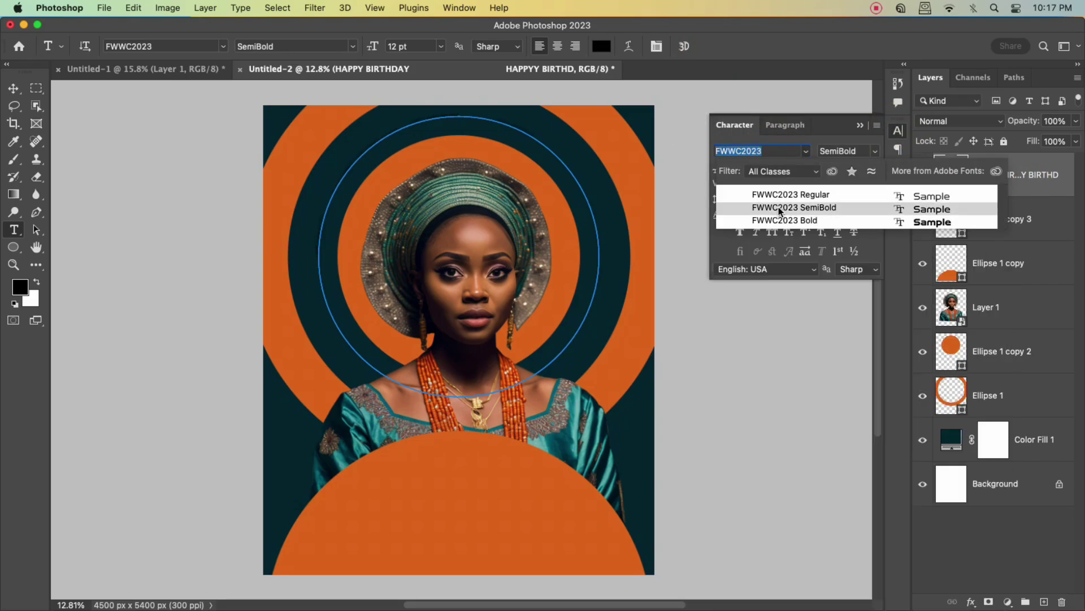
click(778, 209)
Make the curved text white at 36 pt.
click(862, 213)
click(618, 216)
click(919, 209)
click(787, 169)
click(746, 359)
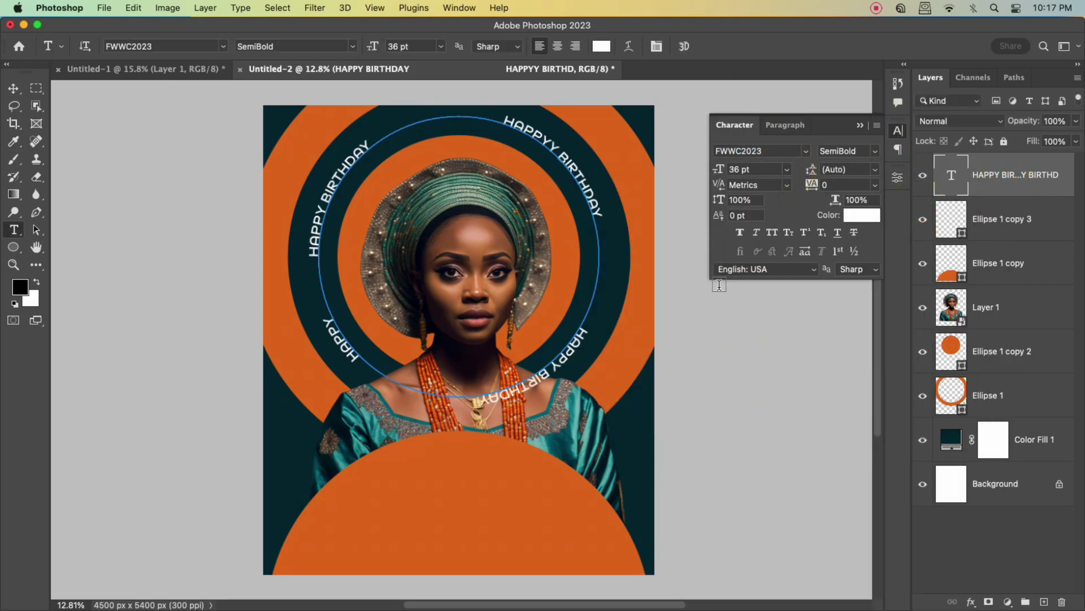
Slide the path text's start point to the top of the circle.
click(334, 327)
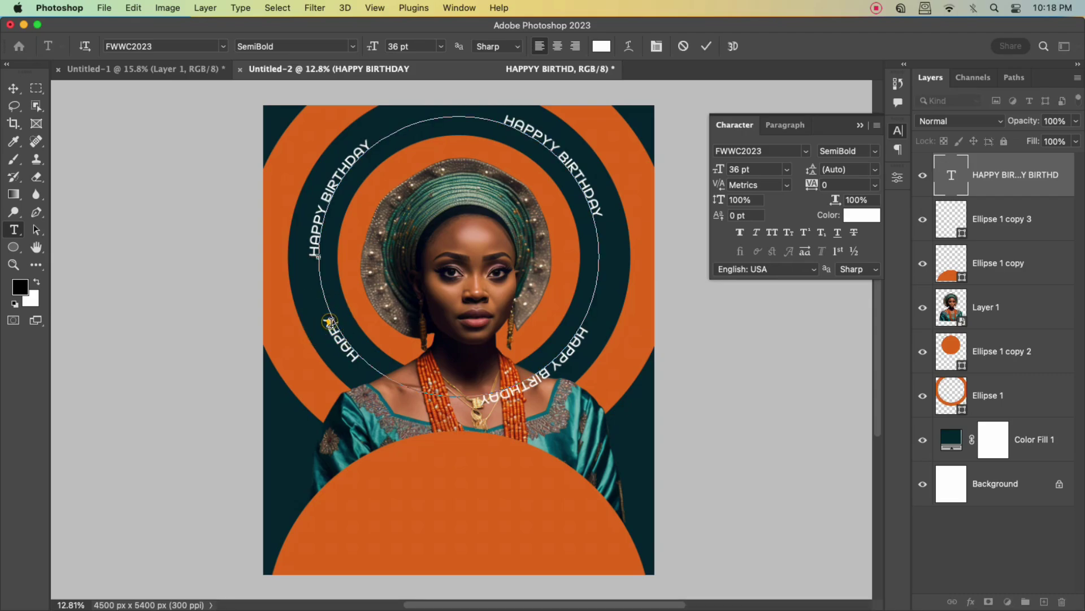
key(Escape)
click(319, 258)
drag(318, 258, 387, 107)
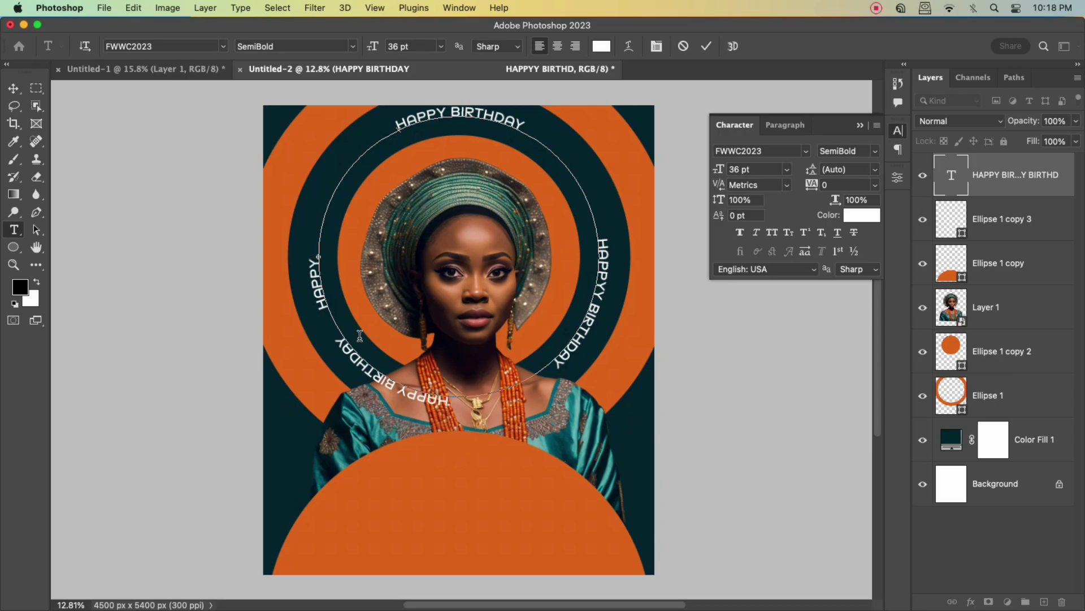
click(13, 89)
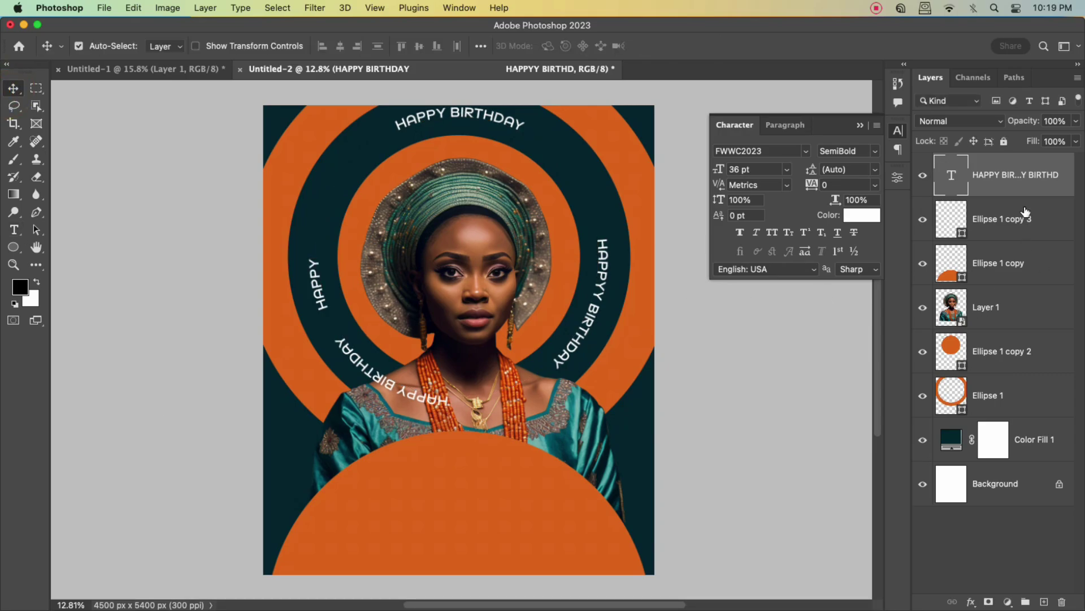
Delete the extra bottom HAPPY BIRTHDAY run and scale the circular text down to 33.71 pt.
double_click(340, 341)
key(BackSpace)
key(BackSpace)
key(BackSpace)
key(BackSpace)
key(BackSpace)
key(BackSpace)
key(BackSpace)
key(BackSpace)
key(BackSpace)
key(BackSpace)
key(BackSpace)
key(BackSpace)
key(BackSpace)
key(BackSpace)
key(BackSpace)
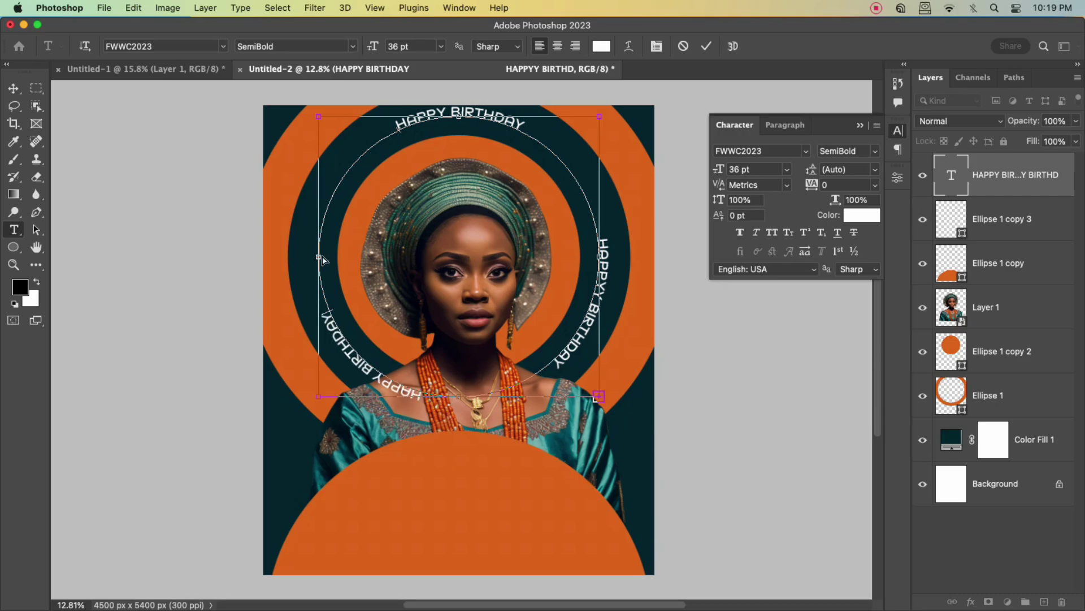
click(706, 46)
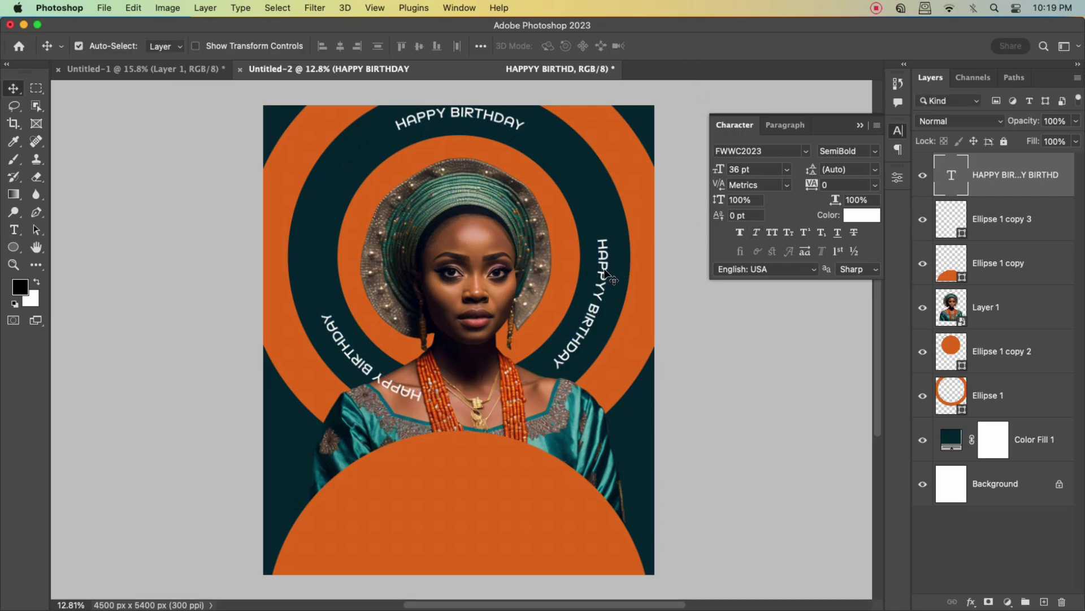
key(super+t)
drag(607, 256, 598, 259)
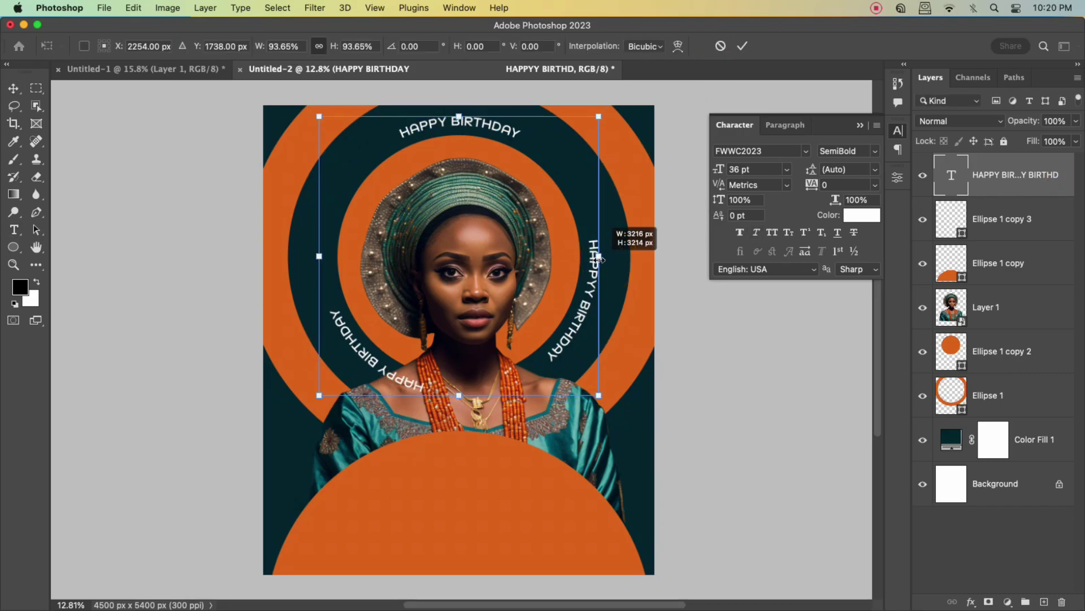
key(Return)
Reposition the path text so HAPPY BIRTHDAY reads top, left and right; move its layer above Ellipse 1.
key(t)
click(520, 373)
drag(563, 179, 588, 210)
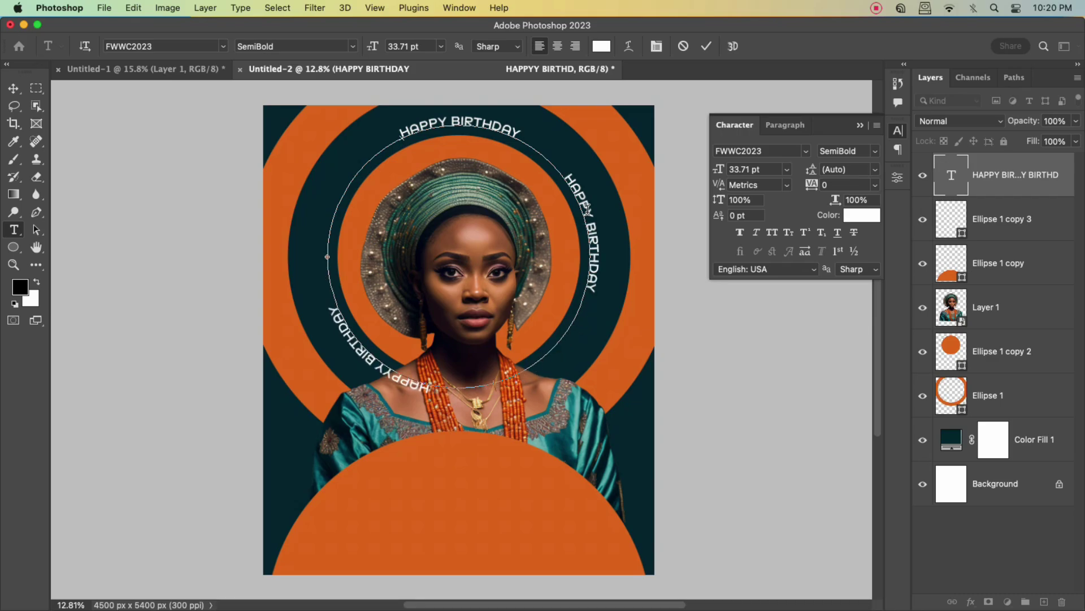
drag(328, 249, 359, 140)
click(567, 179)
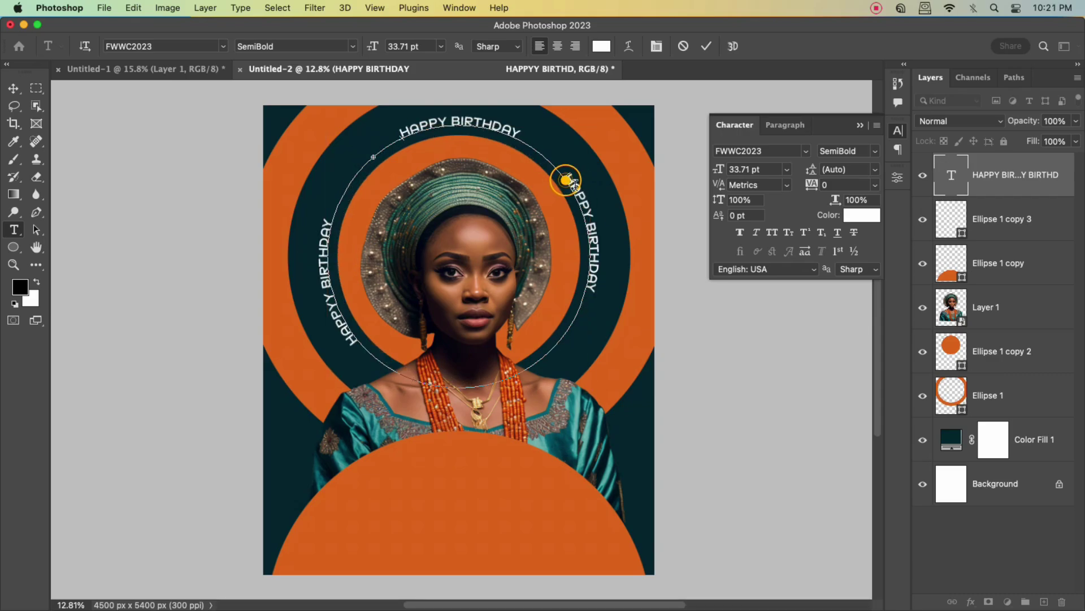
click(704, 44)
key(v)
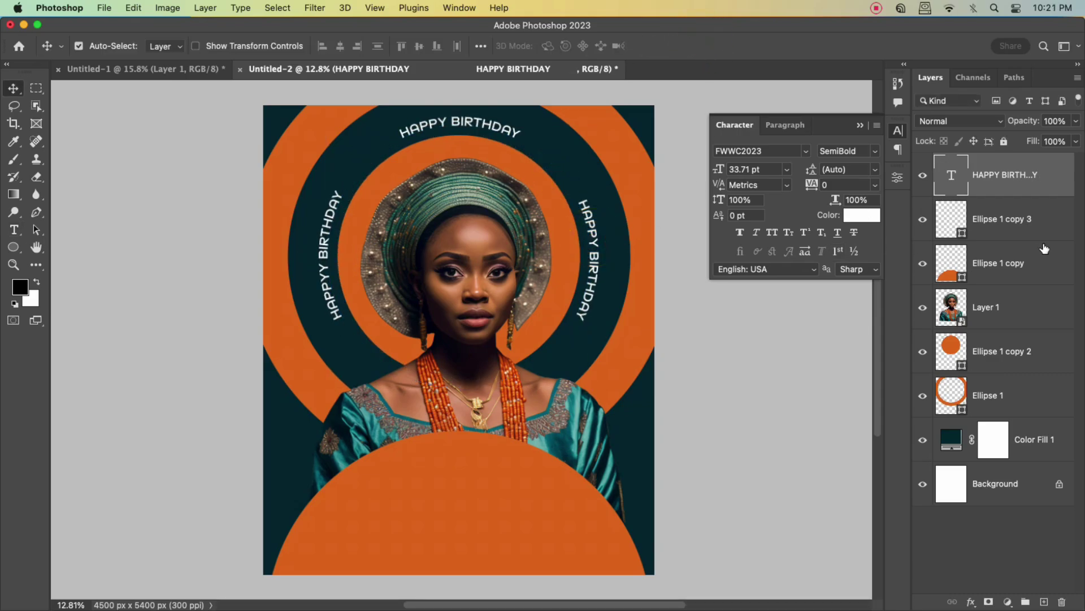
drag(1006, 174, 1026, 336)
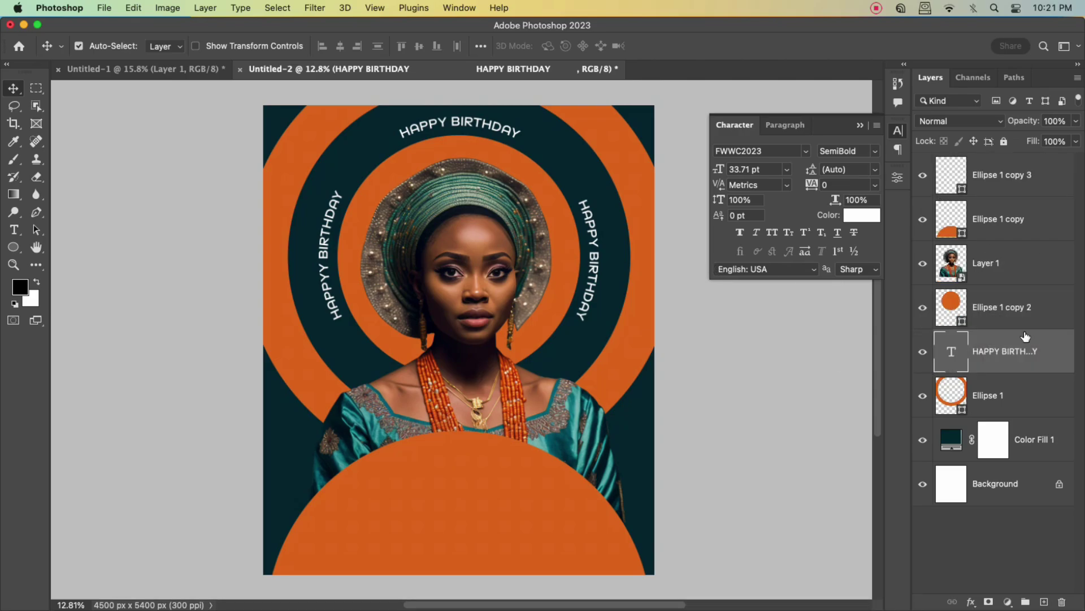
Give Ellipse 1 copy 3 a white stroke and move it below the text layer.
click(1012, 187)
click(898, 177)
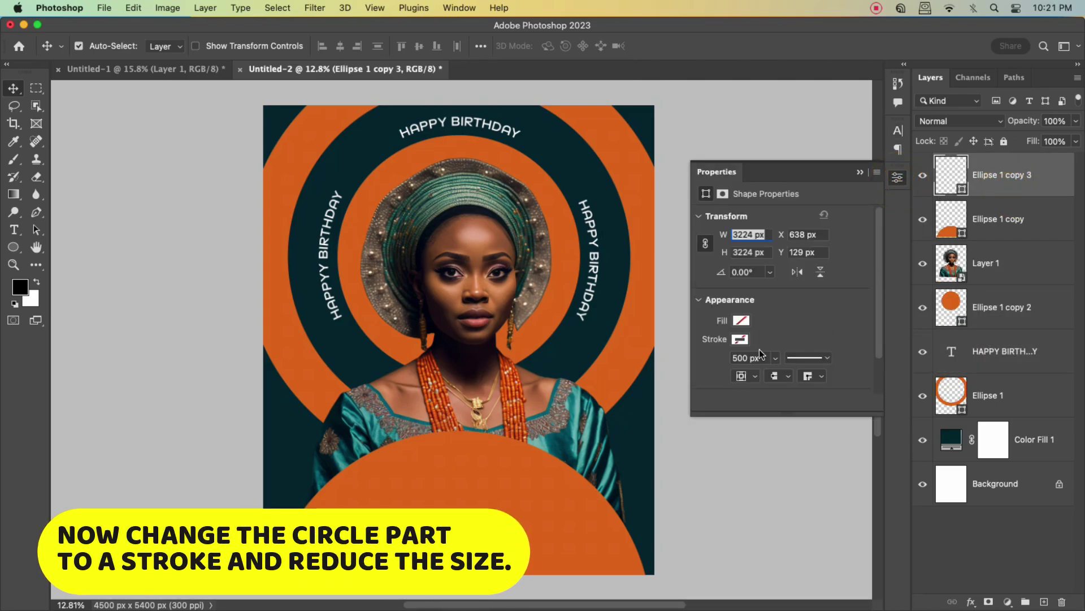
click(739, 339)
click(707, 411)
click(800, 332)
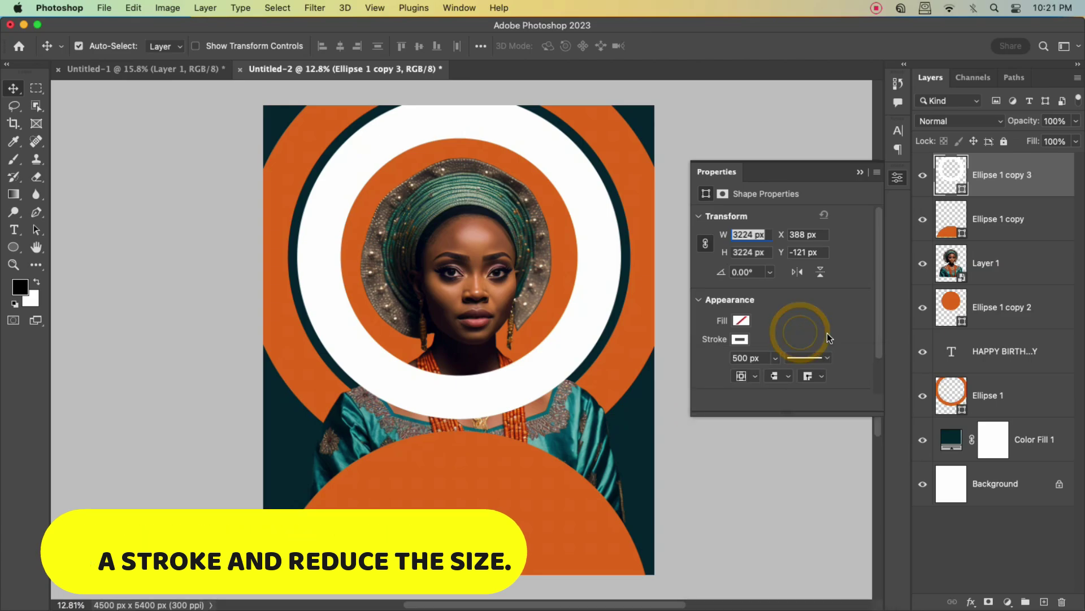
drag(1015, 184, 1001, 374)
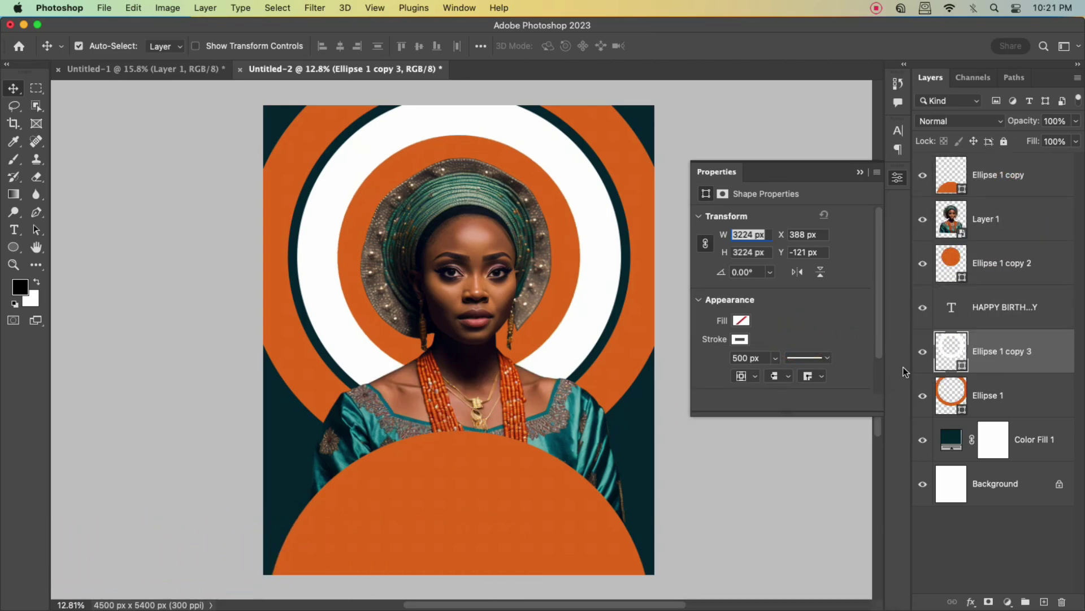
Set the ring's stroke to 10 px and enlarge it to about 3471 px around the text.
click(749, 358)
text(10)
key(Return)
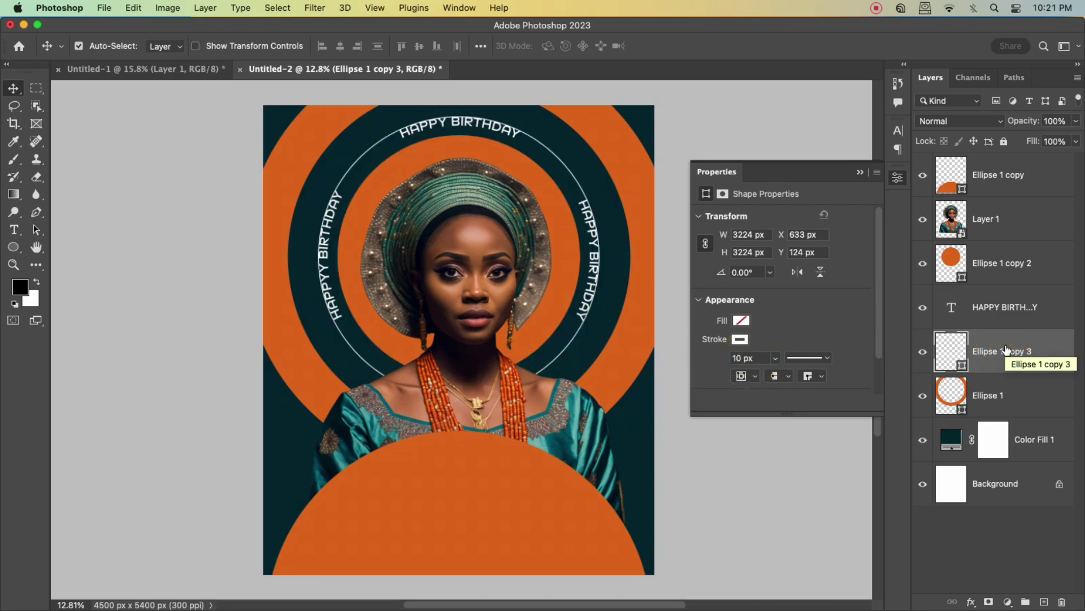
key(super+t)
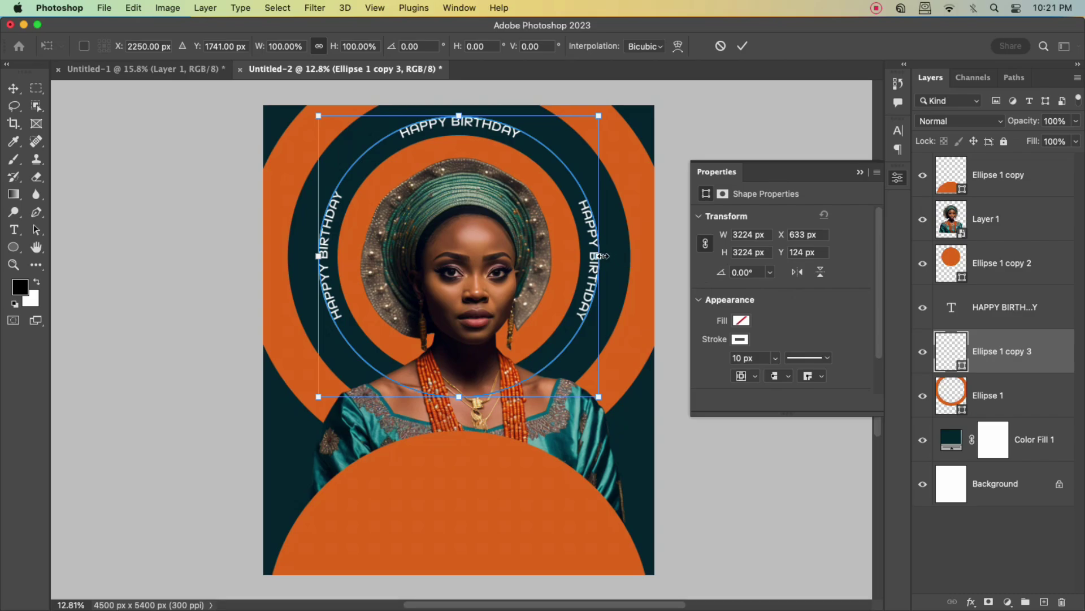
drag(603, 256, 611, 257)
click(742, 45)
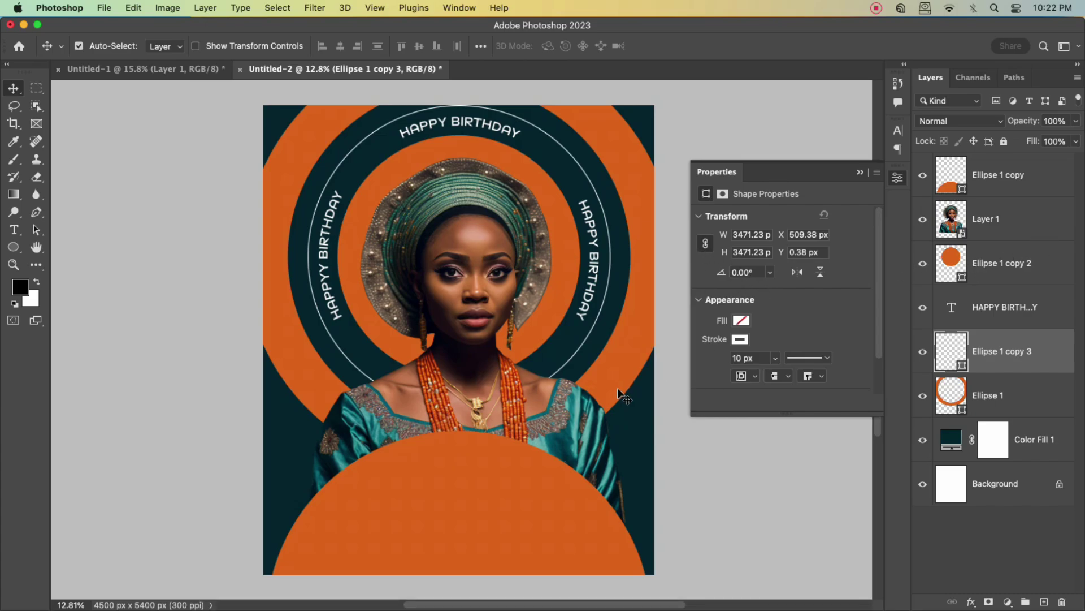
click(860, 171)
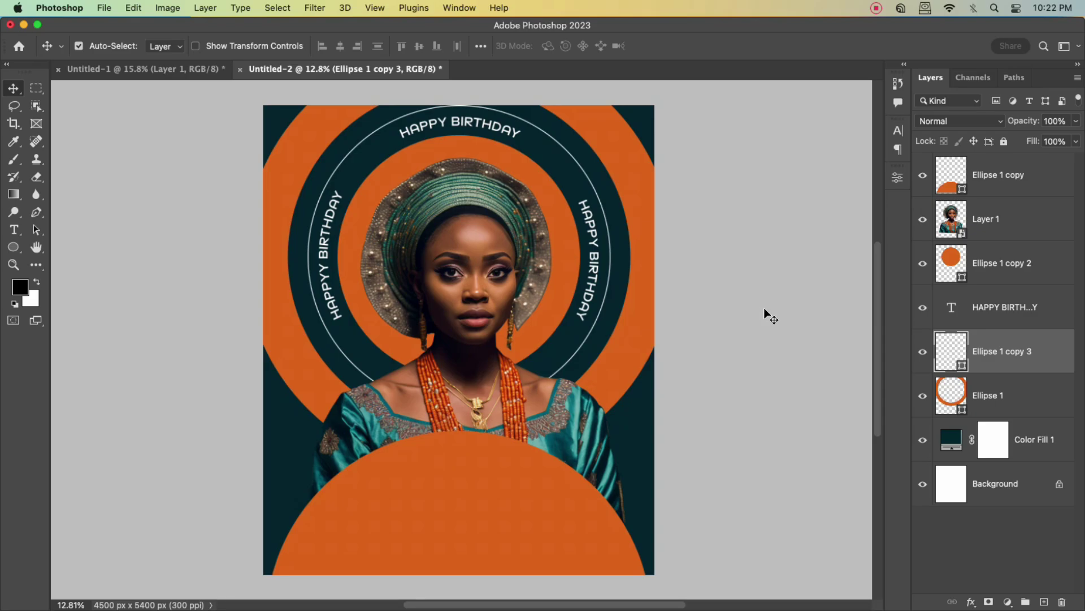
Rasterize the Ellipse 1 copy 3 ring layer.
right_click(1043, 363)
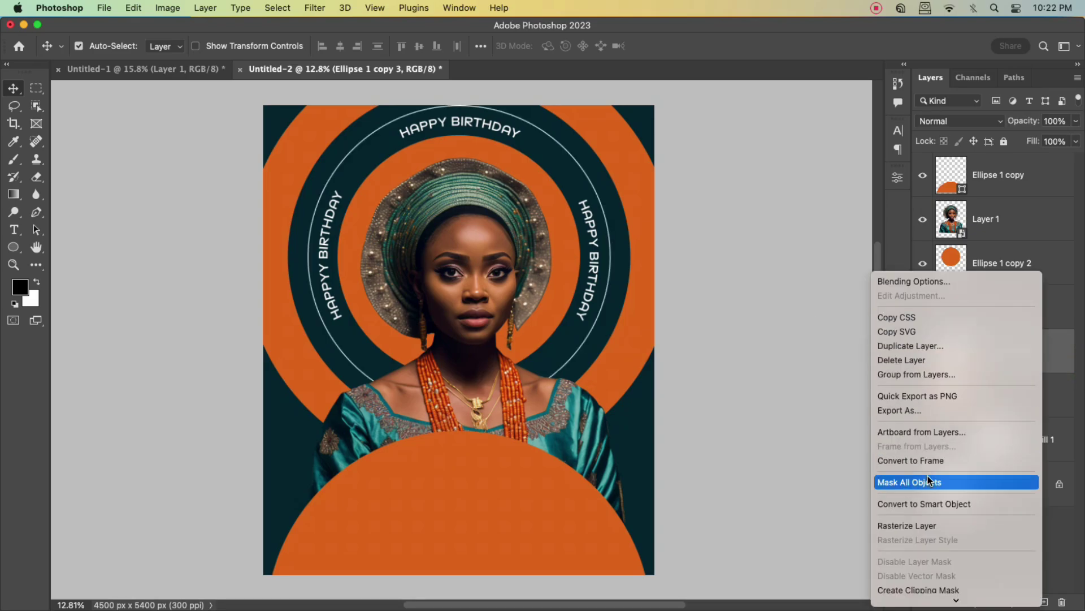
click(981, 525)
click(1032, 354)
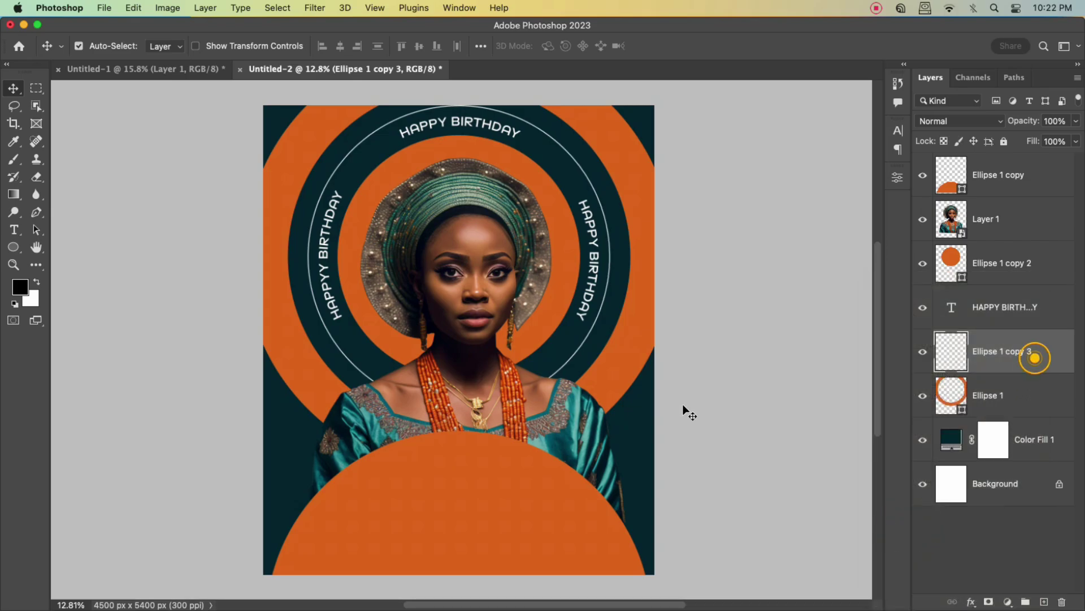
Cut the ring section behind the left HAPPY BIRTHDAY text using a rectangular selection.
click(35, 88)
click(106, 89)
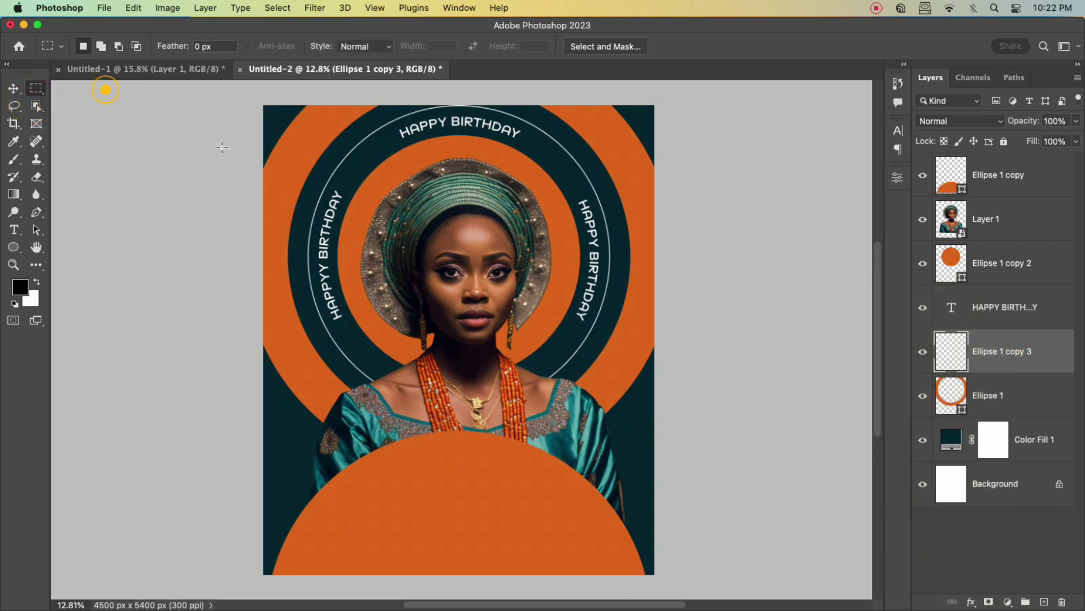
drag(398, 101, 522, 415)
click(134, 11)
click(153, 90)
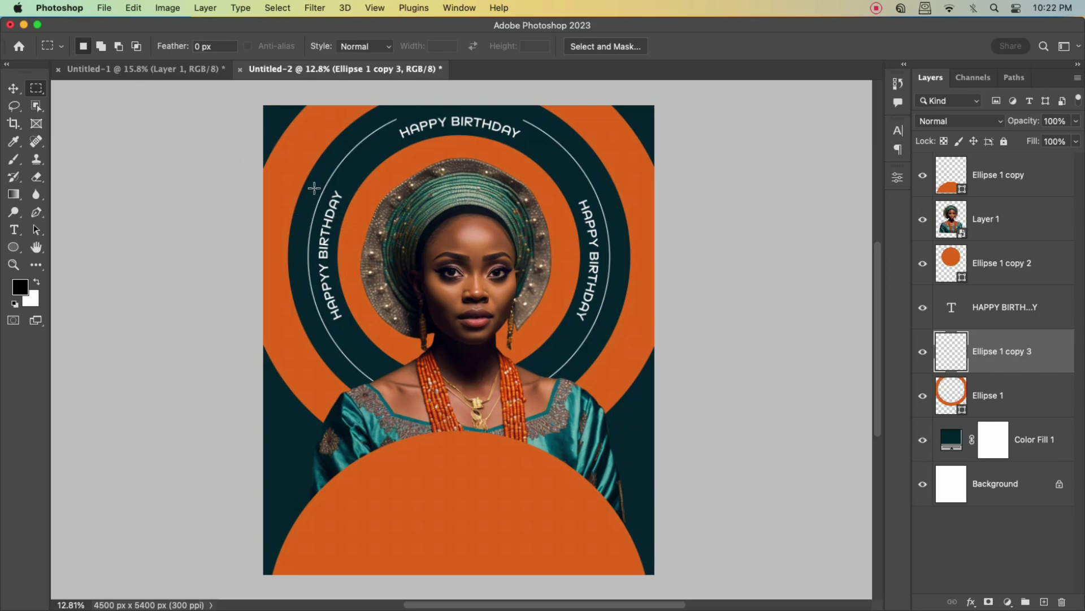
Cut the ring section behind the right HAPPY BIRTHDAY text.
drag(314, 187, 620, 324)
click(133, 7)
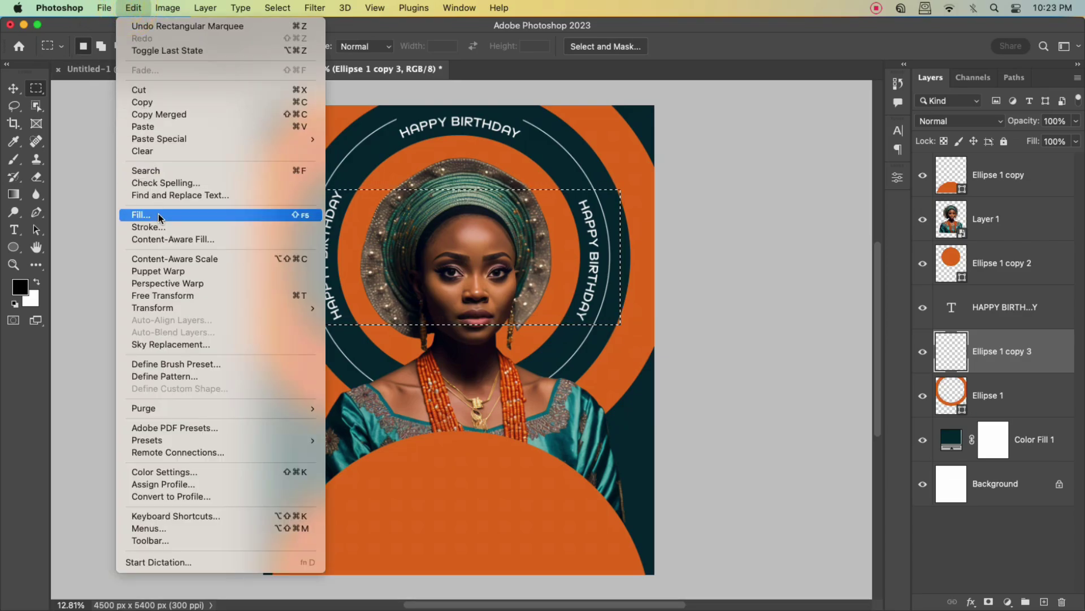
click(150, 90)
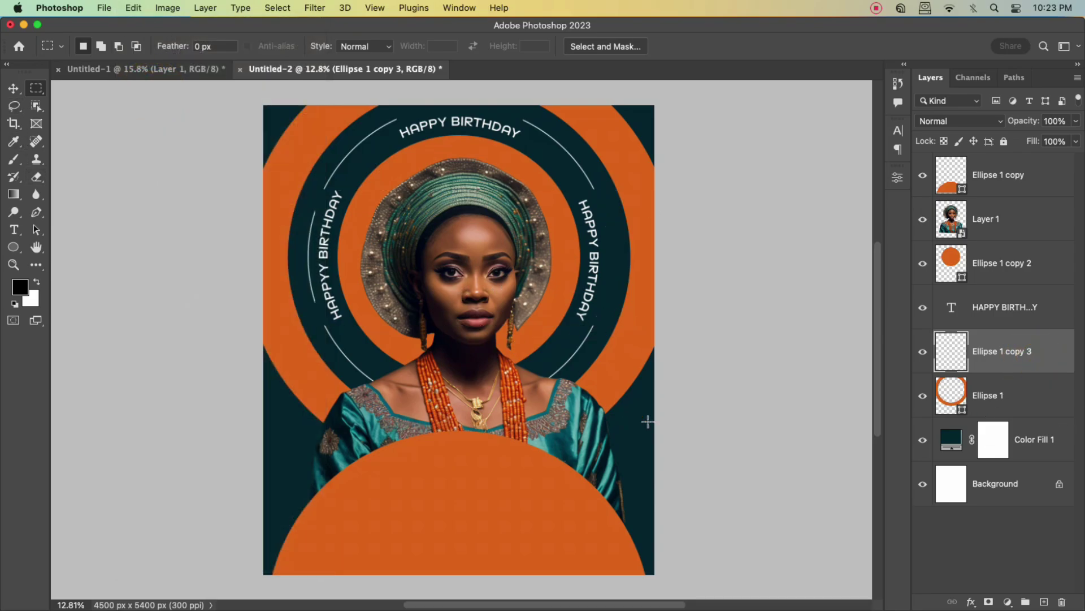
Select the orange half-circle layer Ellipse 1 copy with the Move tool and open the Filter menu.
scroll(359, 293, up, 5)
scroll(359, 293, down, 3)
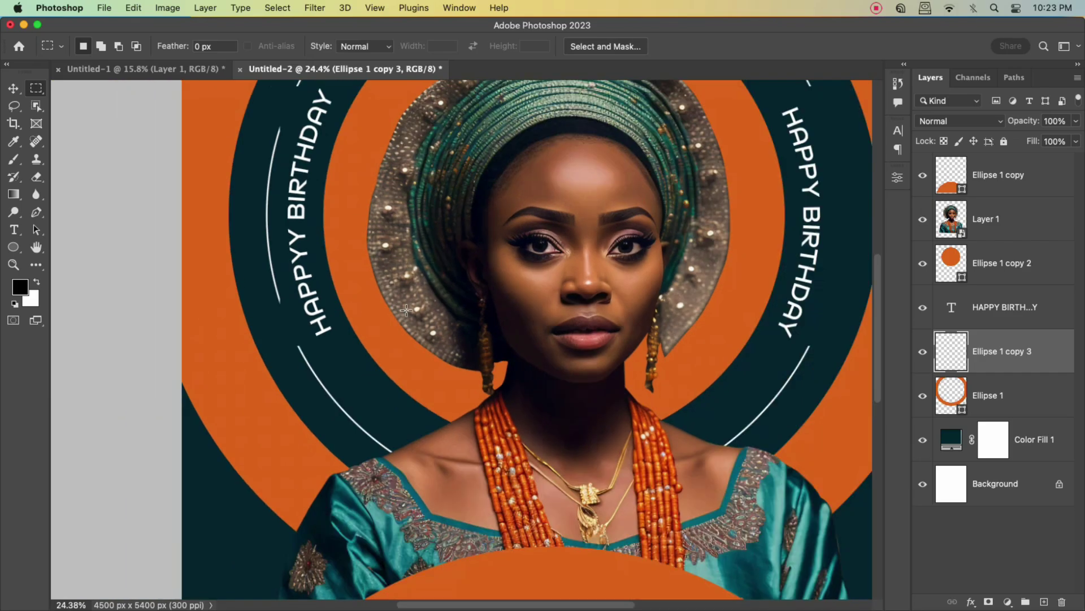
scroll(406, 309, down, 4)
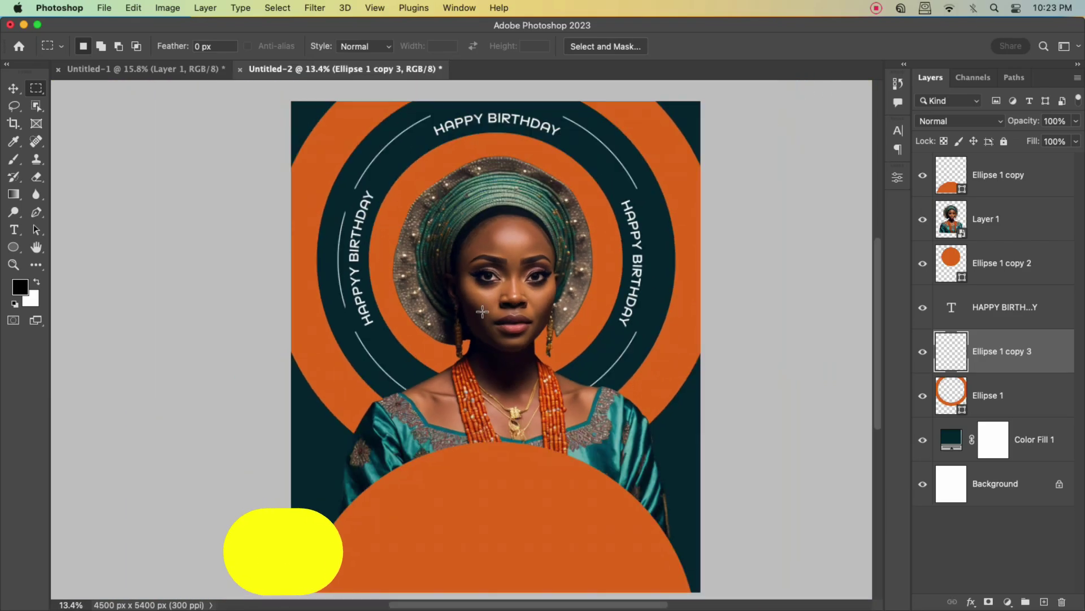
scroll(482, 311, up, 3)
scroll(521, 271, down, 6)
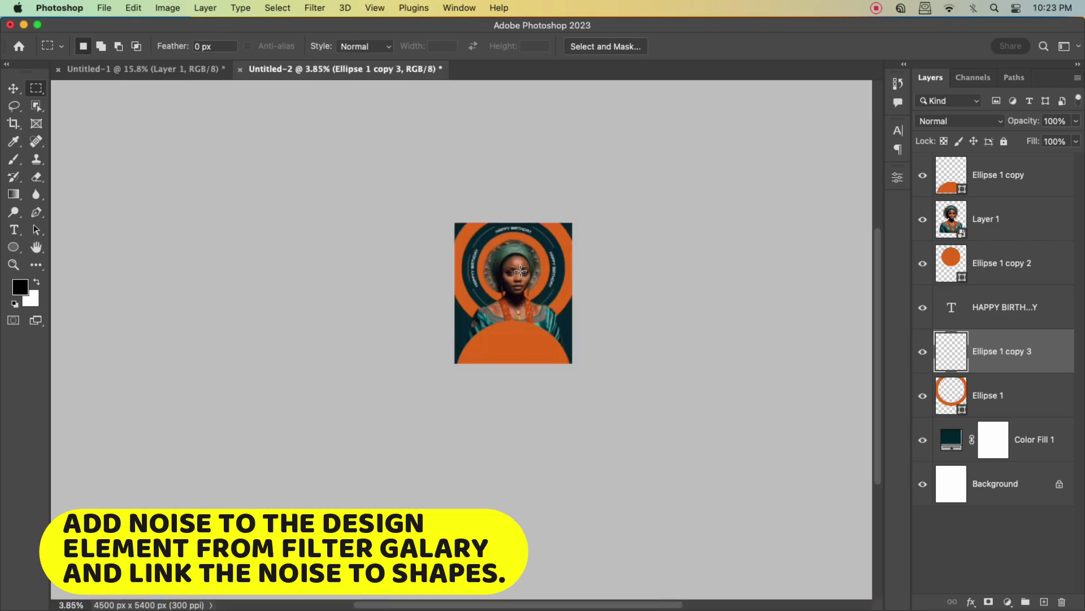
scroll(521, 271, up, 4)
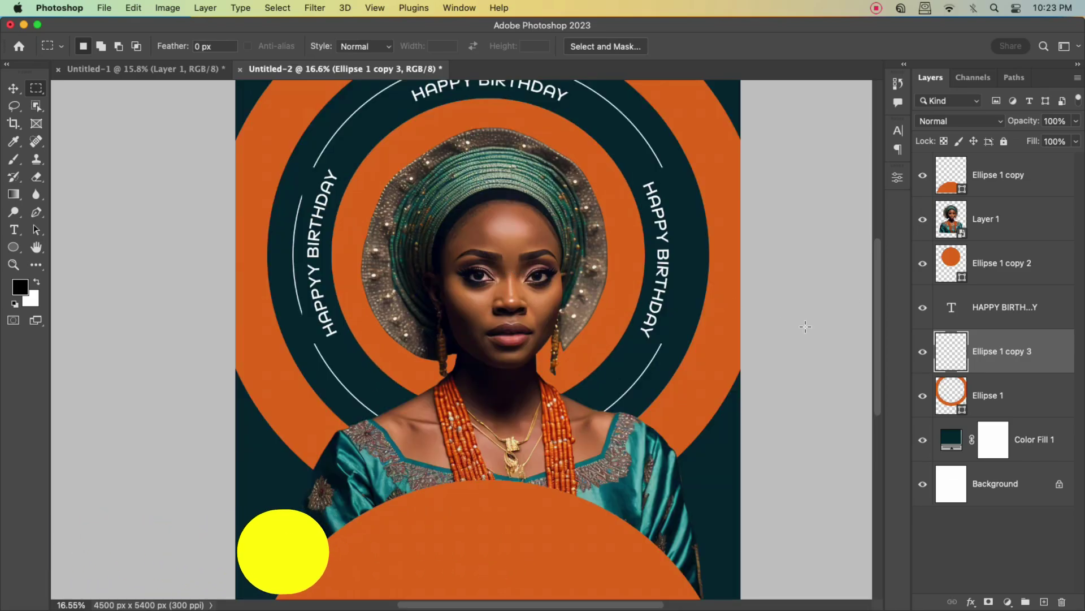
click(13, 88)
click(531, 554)
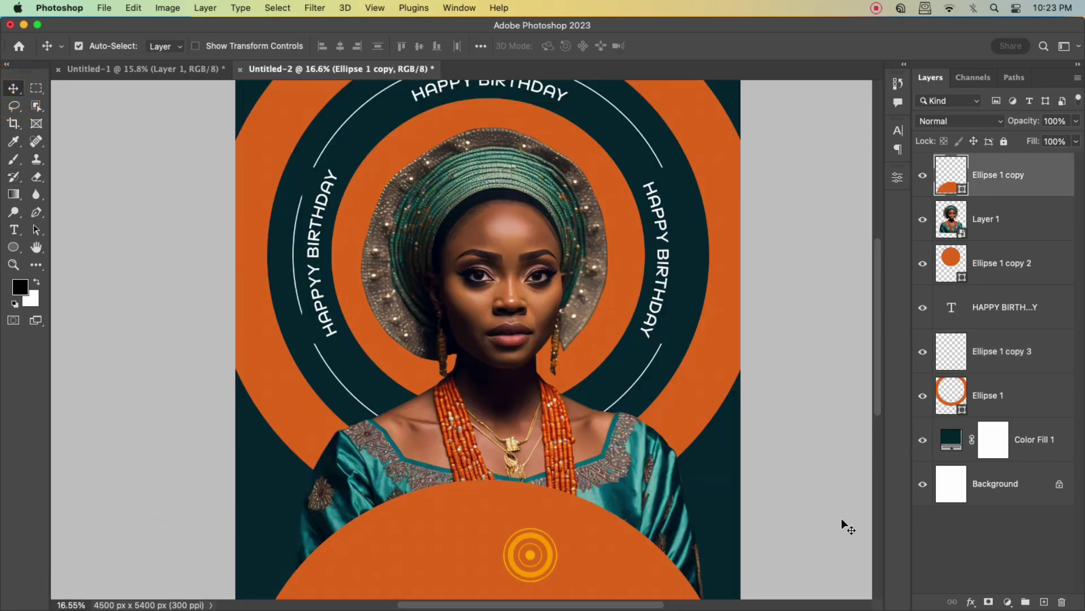
click(1038, 174)
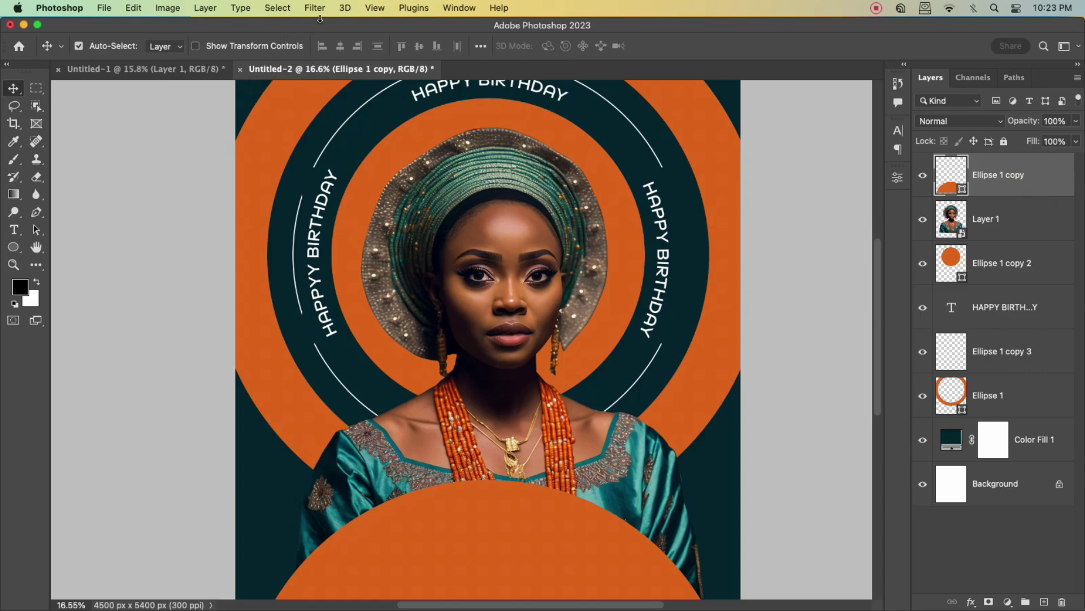
click(315, 7)
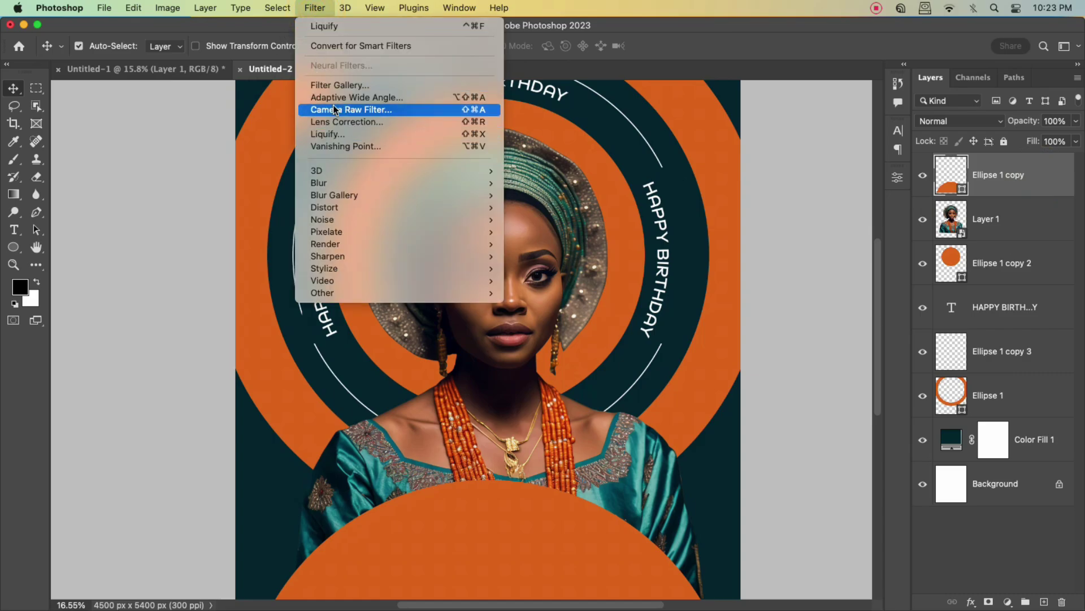
Make the half-circle a smart object and preview Texturizer, Stamp, Sumi-e, Torn Edges and Watercolor in Filter Gallery.
click(338, 86)
click(543, 255)
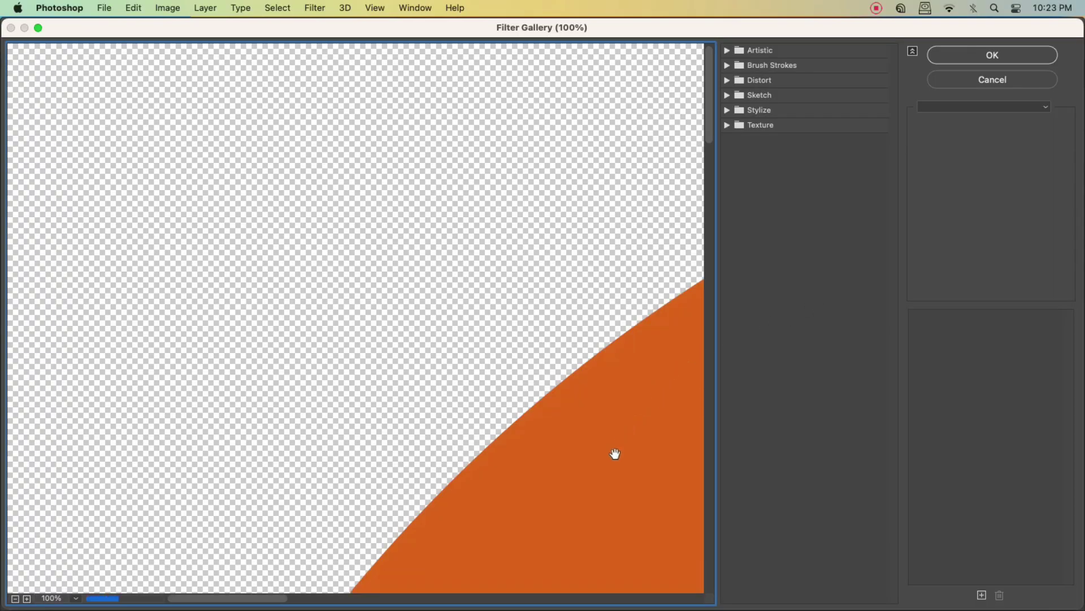
drag(620, 457, 371, 185)
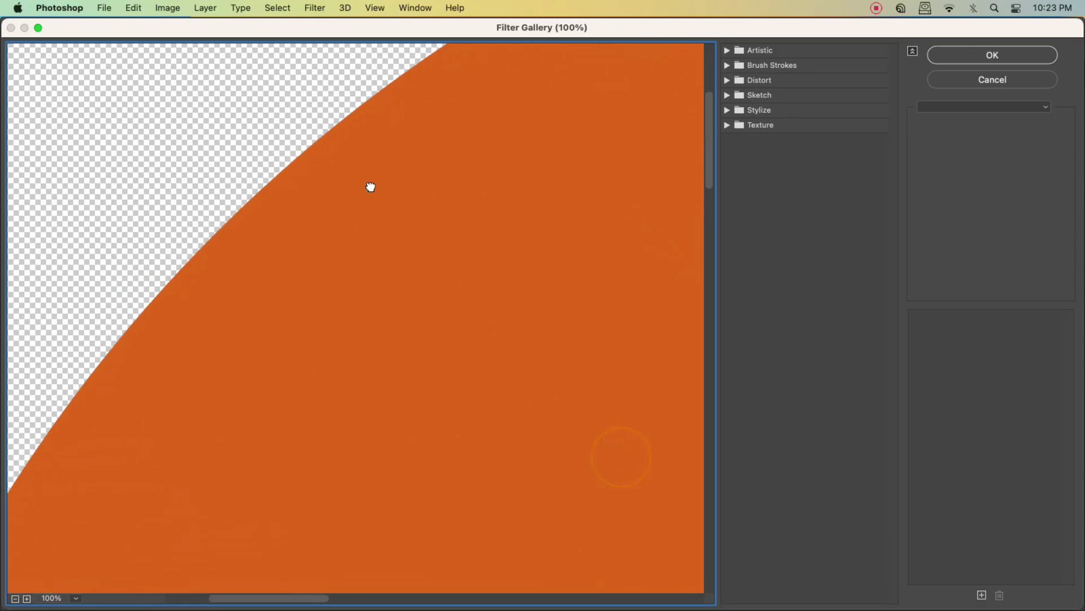
drag(575, 461, 668, 247)
click(727, 125)
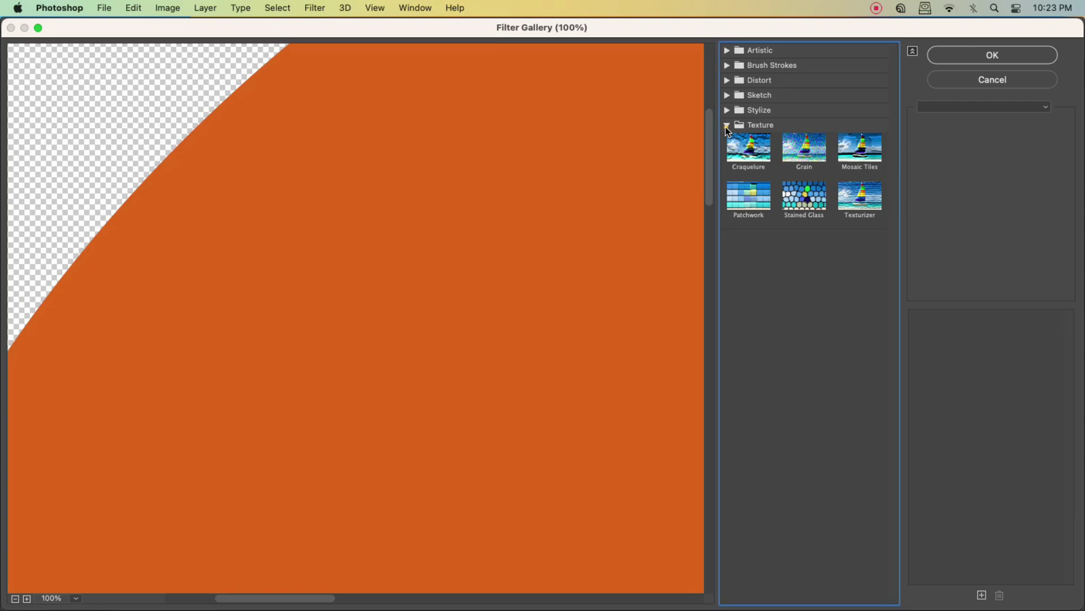
click(860, 214)
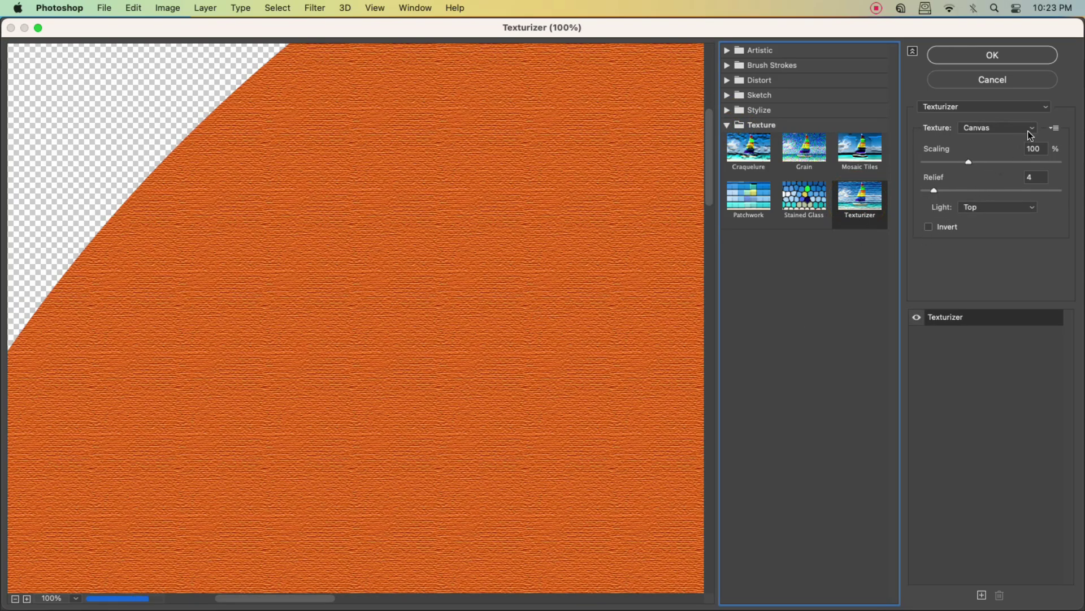
click(1047, 108)
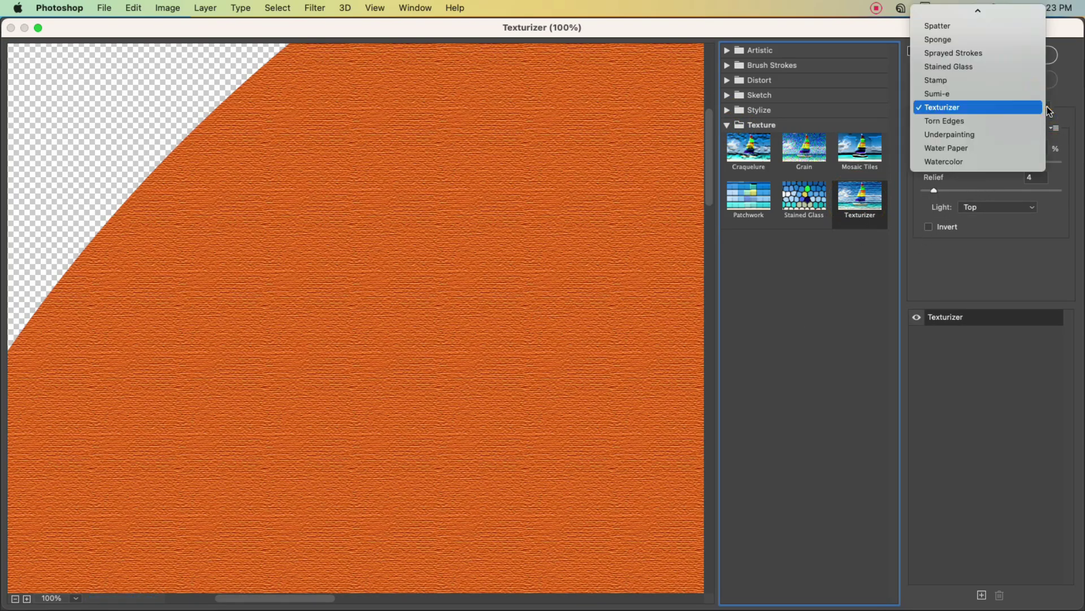
click(959, 81)
click(1043, 107)
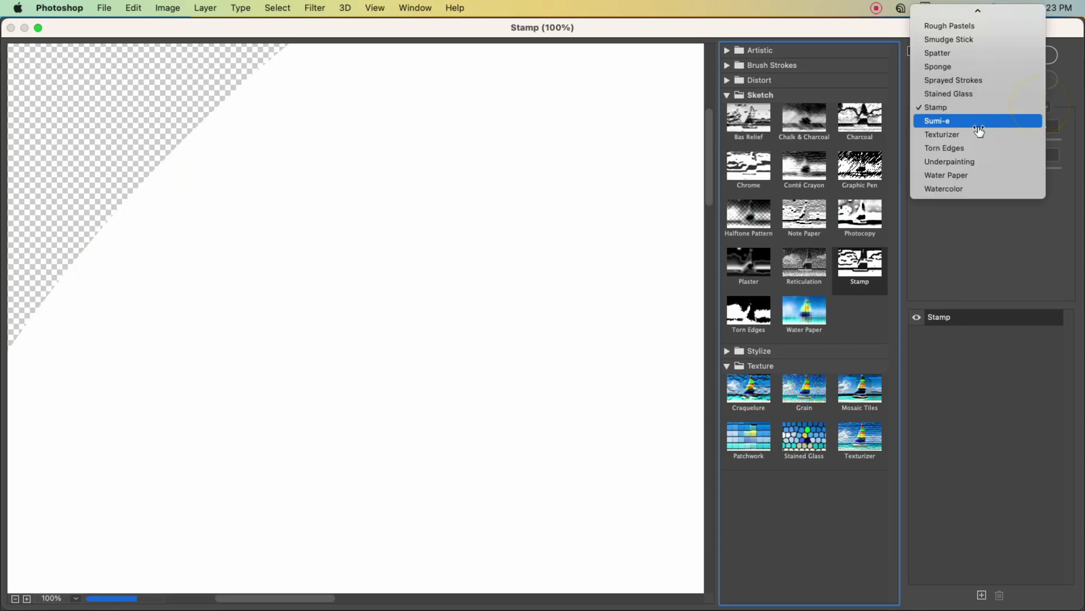
click(970, 122)
click(1049, 111)
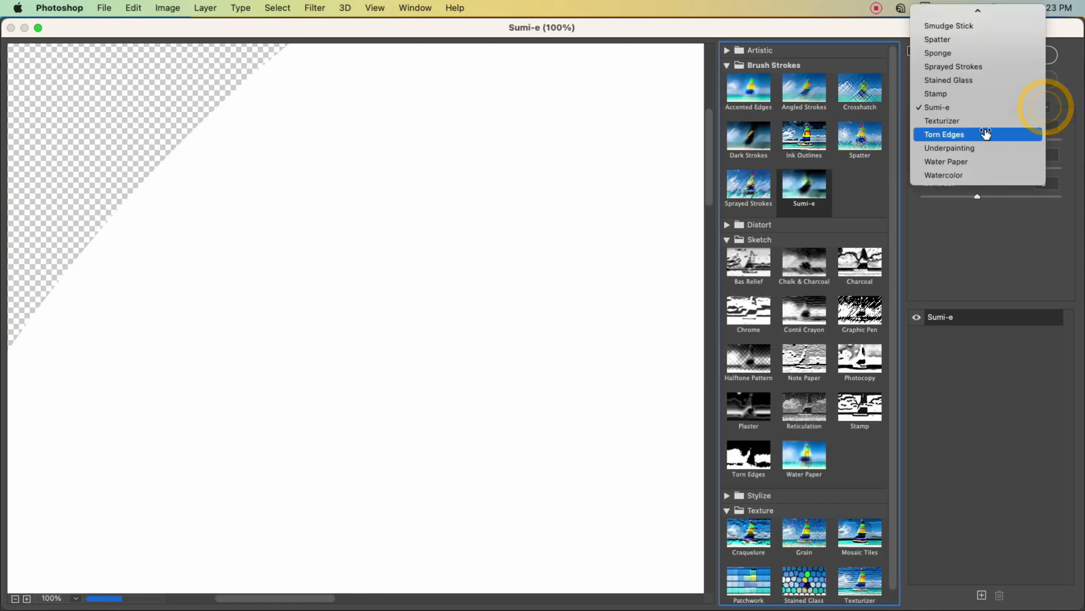
click(983, 134)
click(1046, 107)
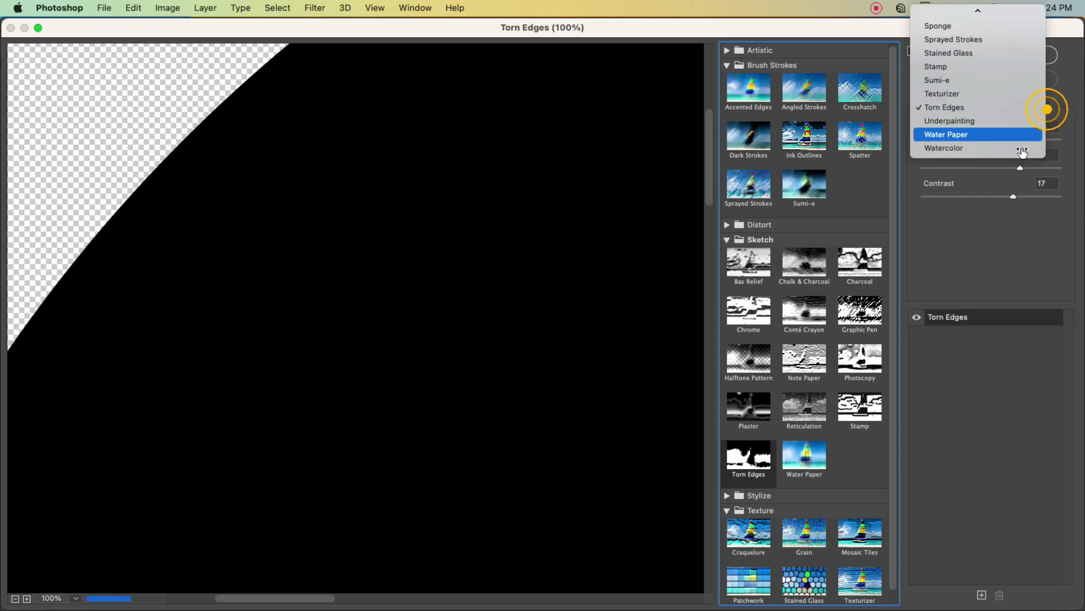
click(989, 149)
click(1046, 110)
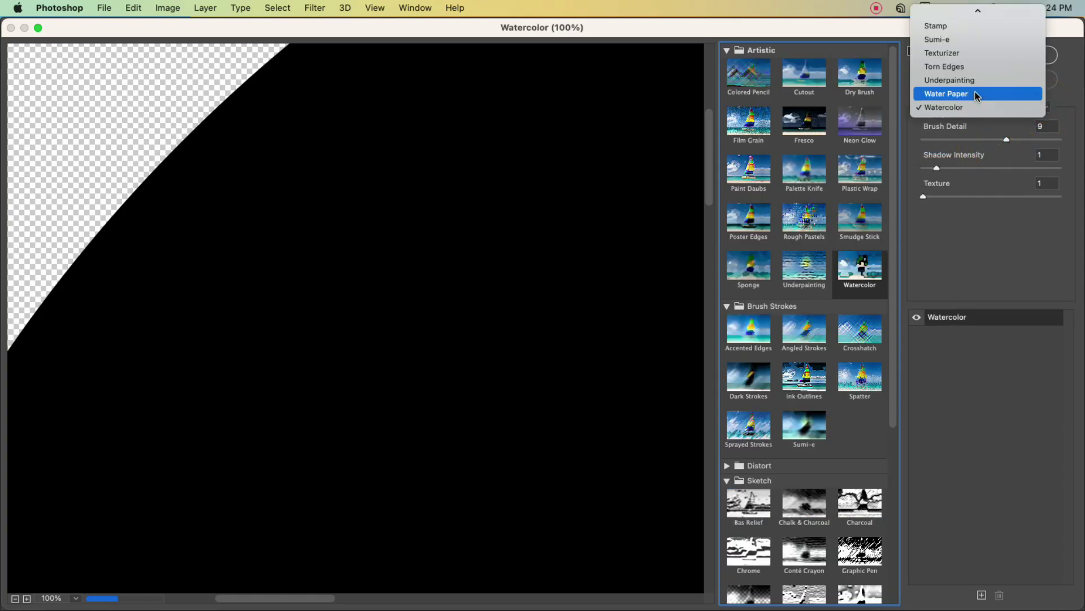
scroll(959, 45, up, 5)
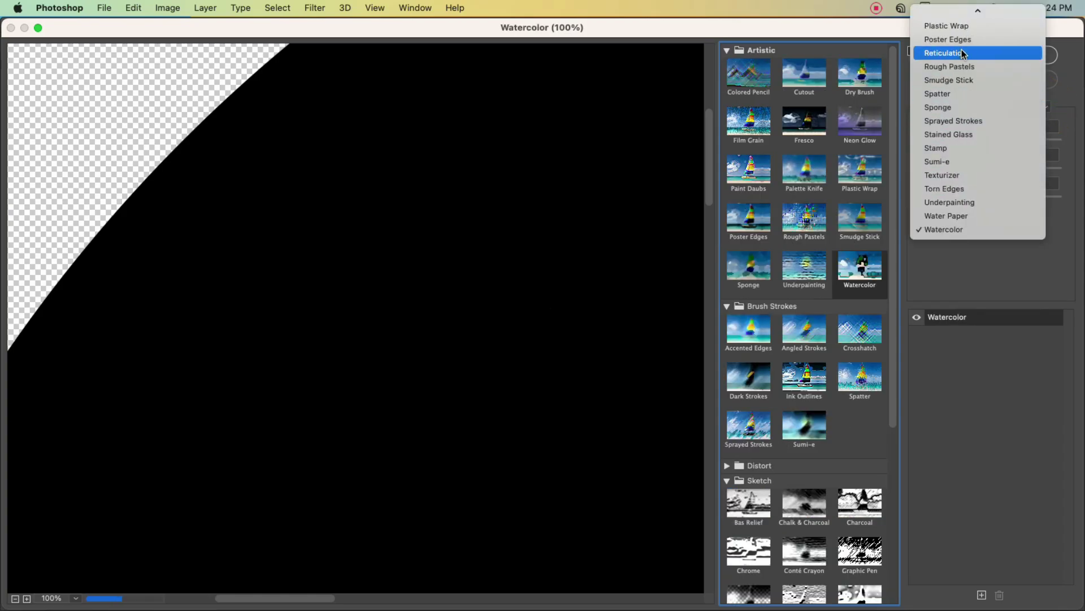
Choose Rough Pastels and settle on Sandstone texture after trying Brick, Burlap and Canvas.
click(956, 93)
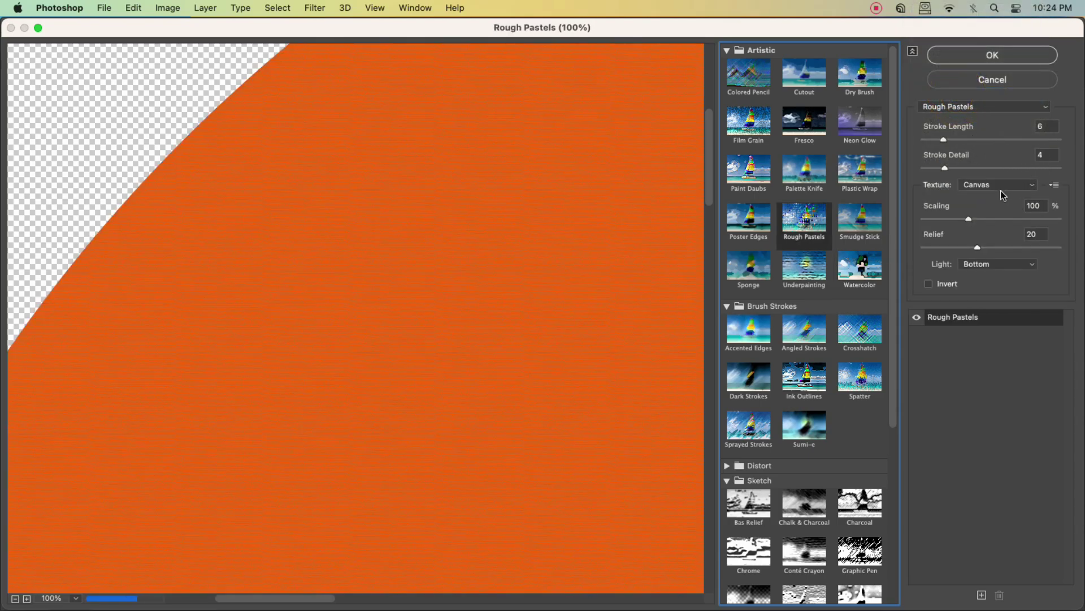
click(1032, 188)
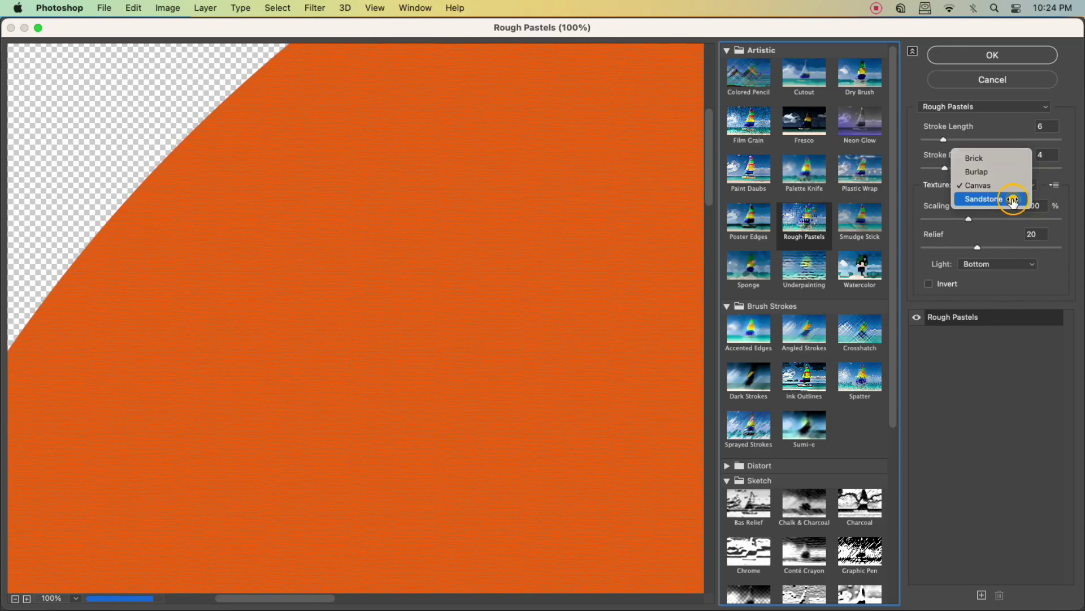
click(1013, 201)
click(1034, 188)
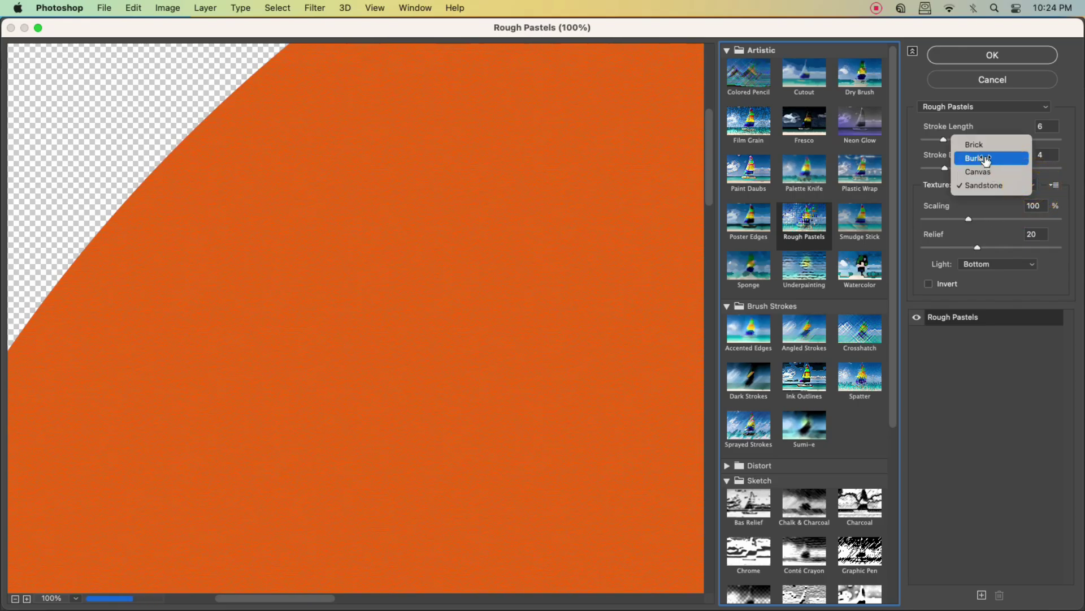
click(983, 146)
click(1030, 189)
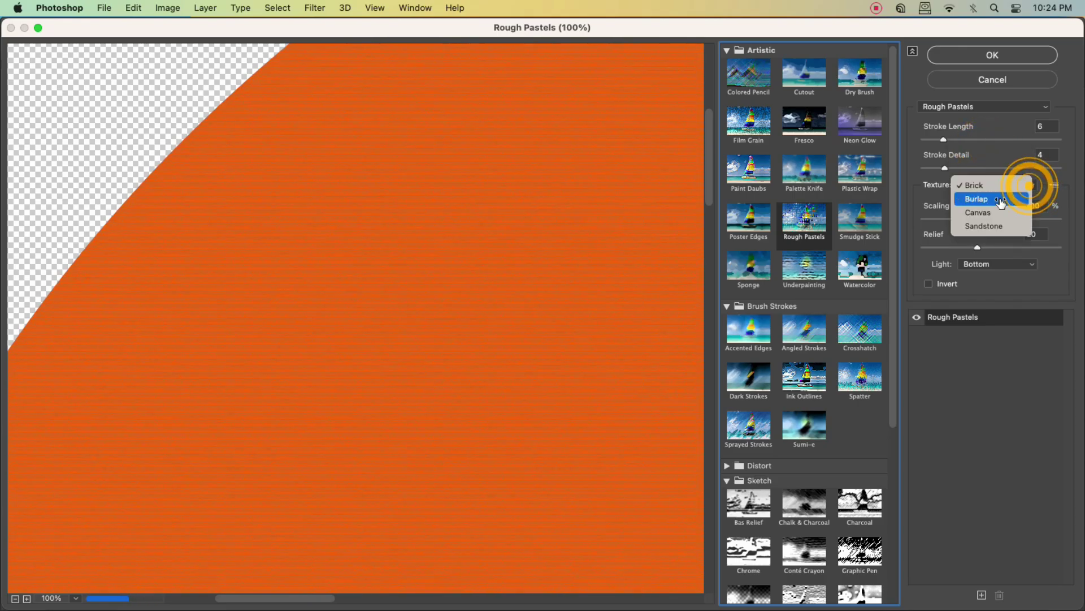
click(996, 199)
click(1029, 186)
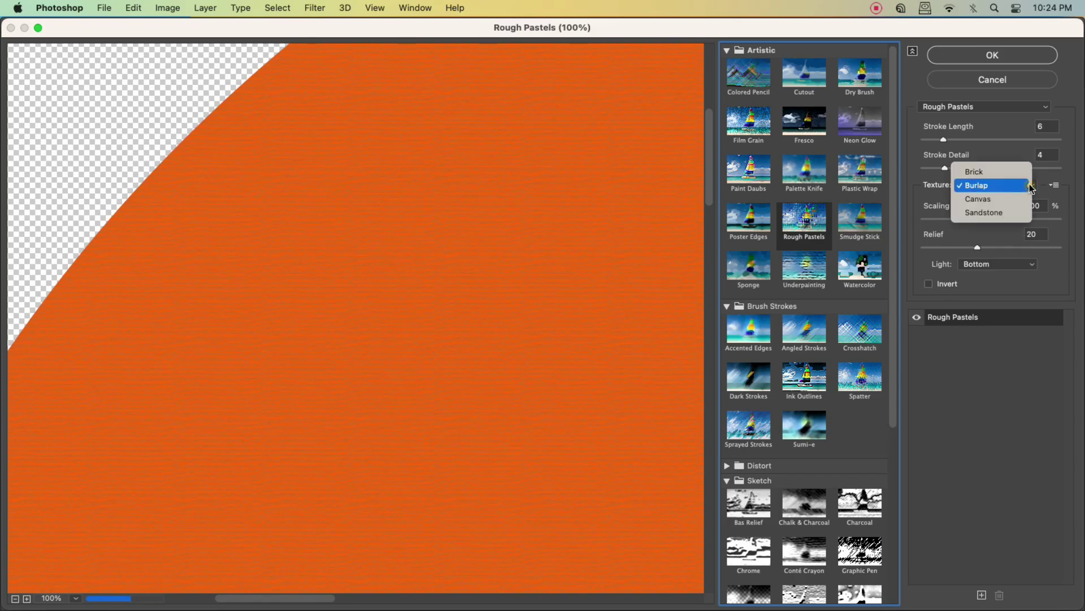
click(996, 198)
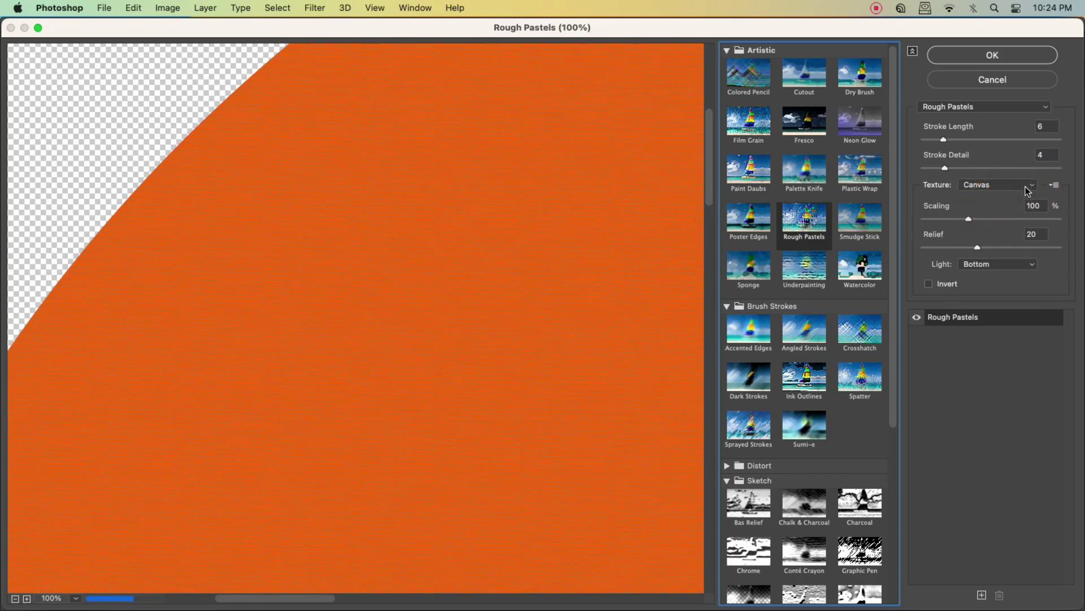
click(1028, 188)
click(996, 197)
Set stroke length 25, detail 15, scaling 198% and relief 50, then apply Rough Pastels.
drag(944, 140, 992, 139)
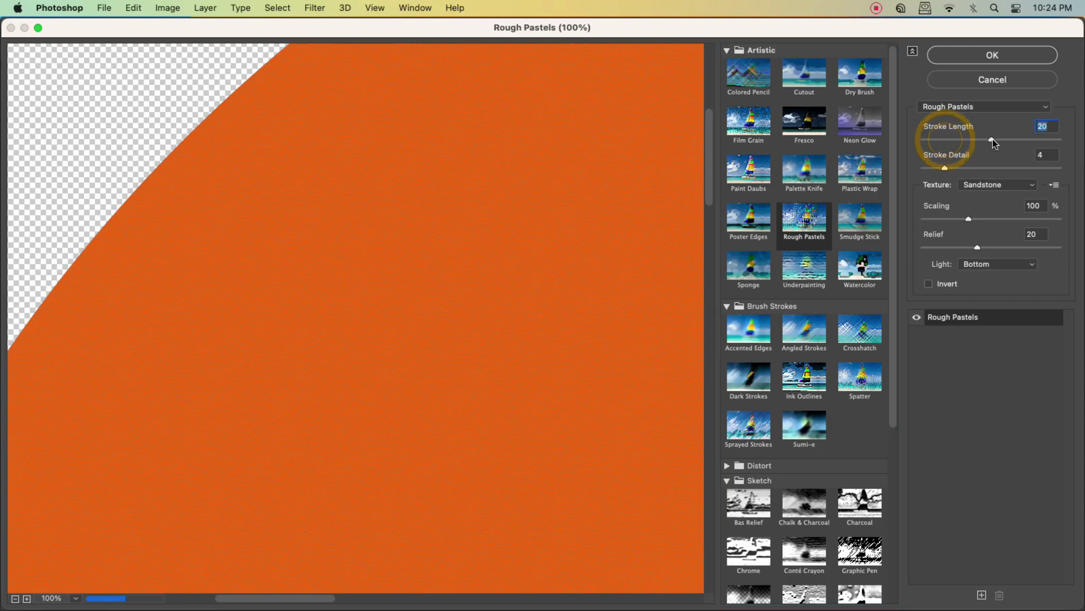
drag(945, 168, 980, 168)
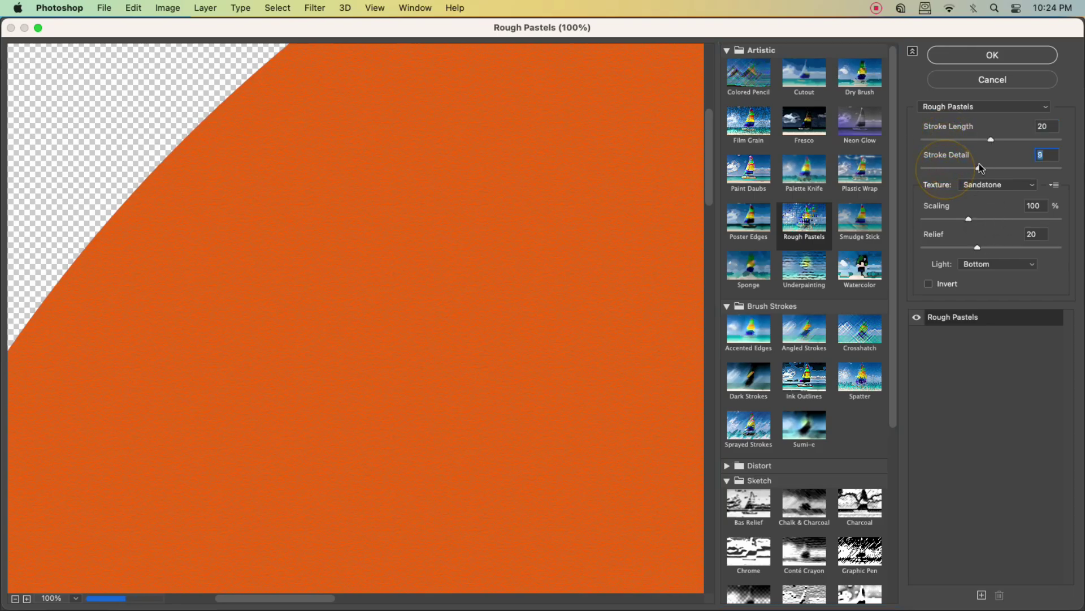
key(Up)
drag(969, 218, 1038, 218)
drag(979, 248, 1018, 248)
drag(993, 140, 1007, 140)
drag(1038, 245, 1057, 219)
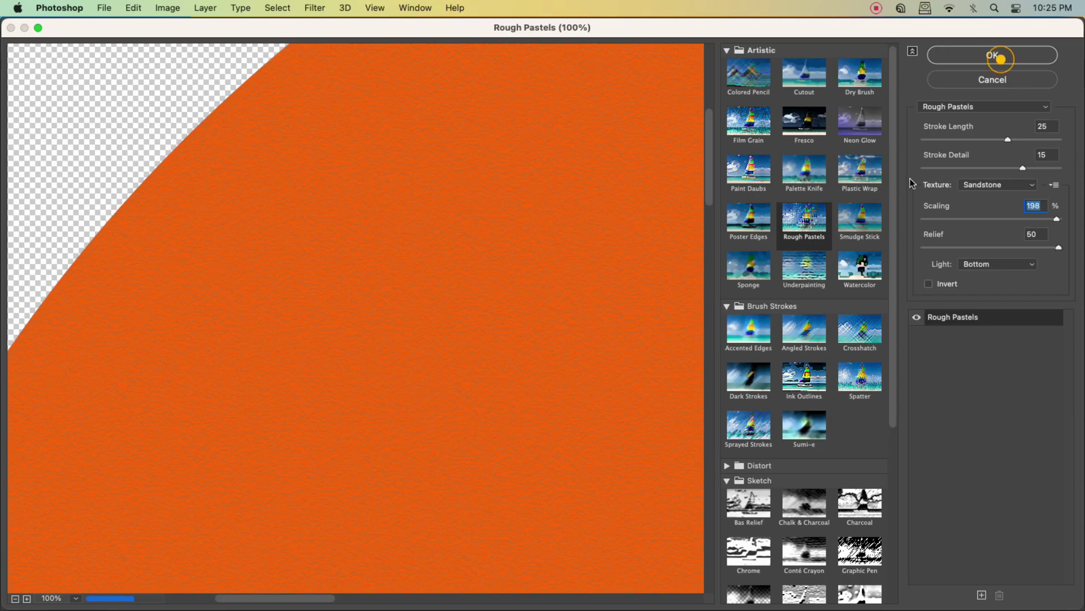
click(976, 62)
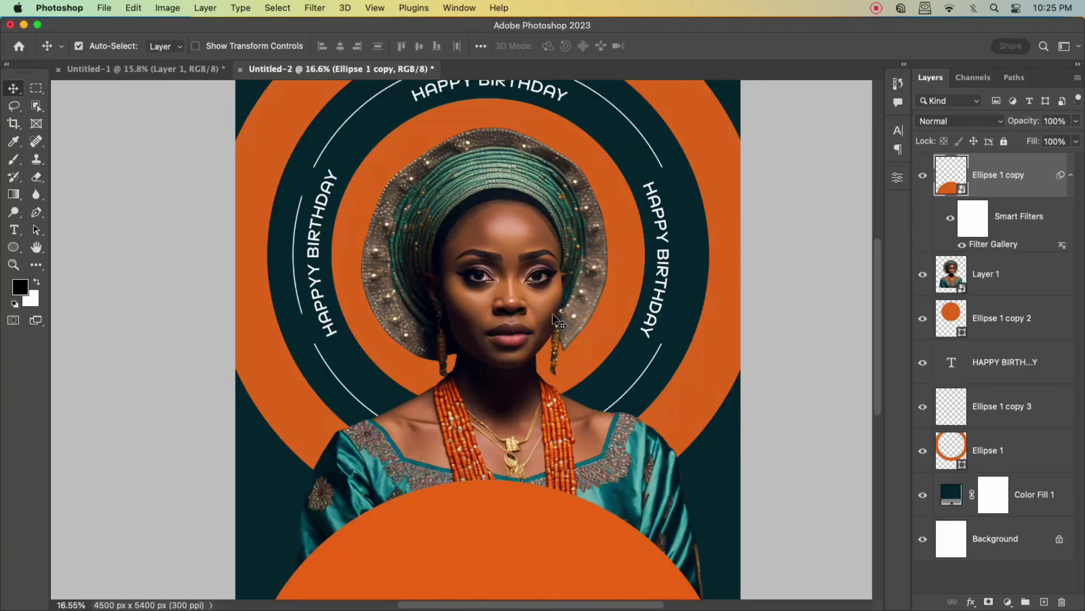
Convert the outer orange ring to a smart object and copy the Rough Pastels filter onto it.
scroll(516, 521, up, 10)
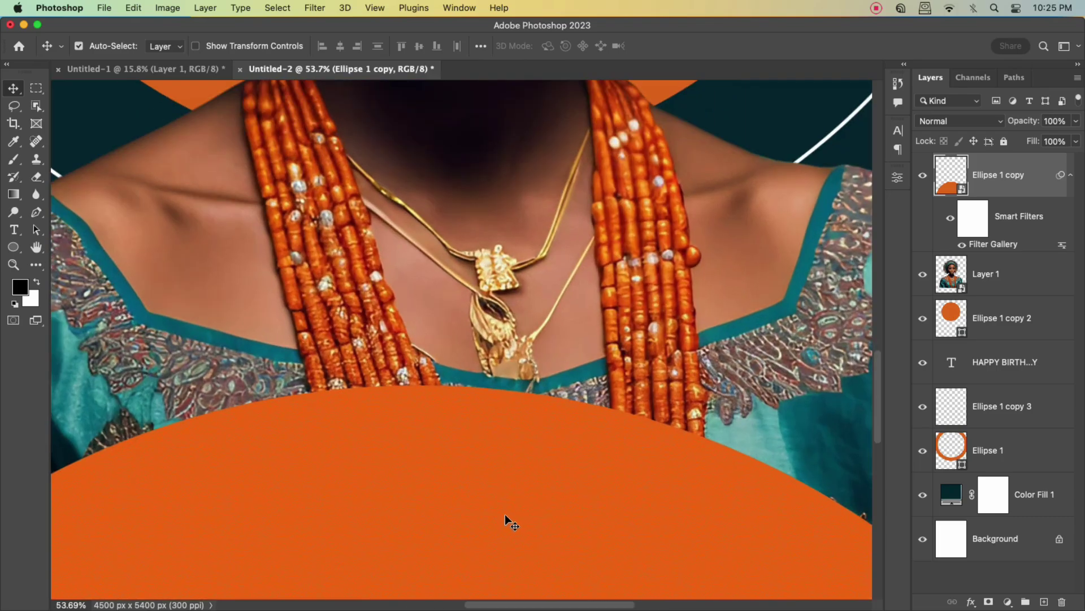
scroll(523, 510, up, 4)
scroll(529, 506, down, 12)
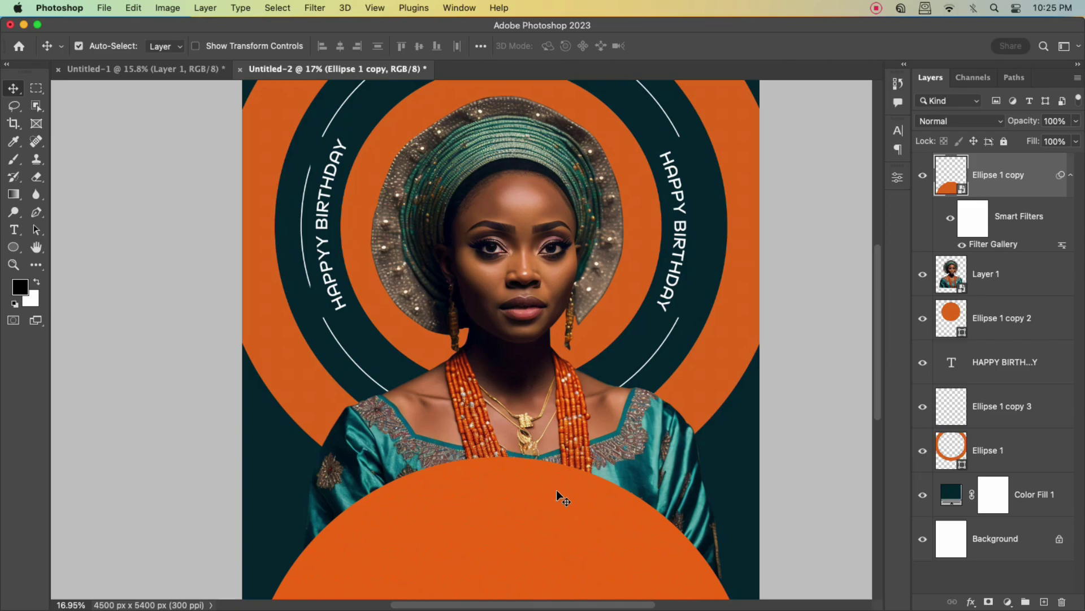
click(557, 491)
click(1042, 192)
click(758, 321)
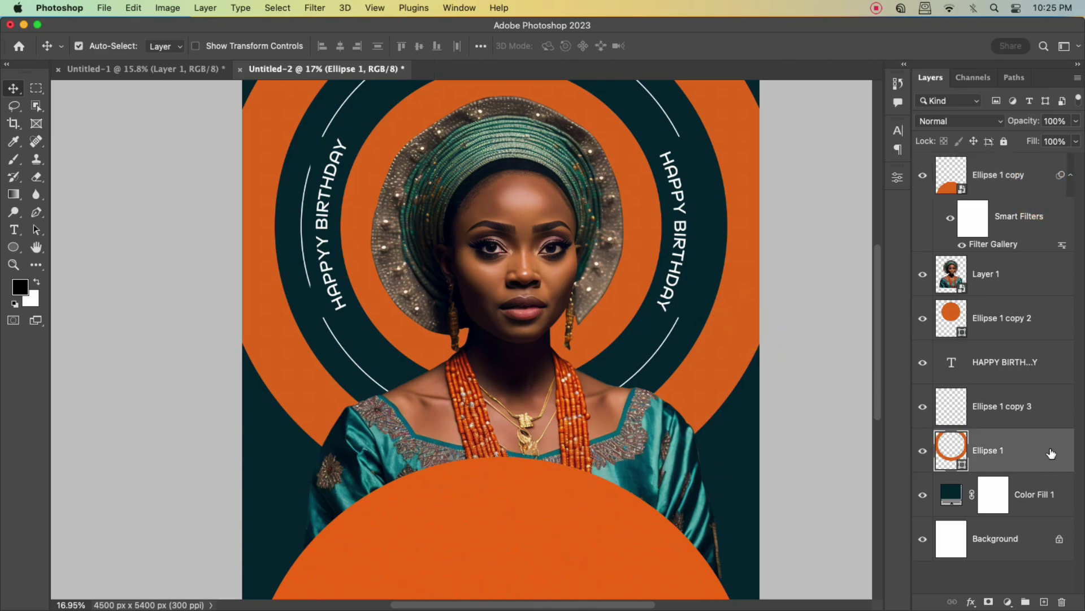
right_click(1042, 431)
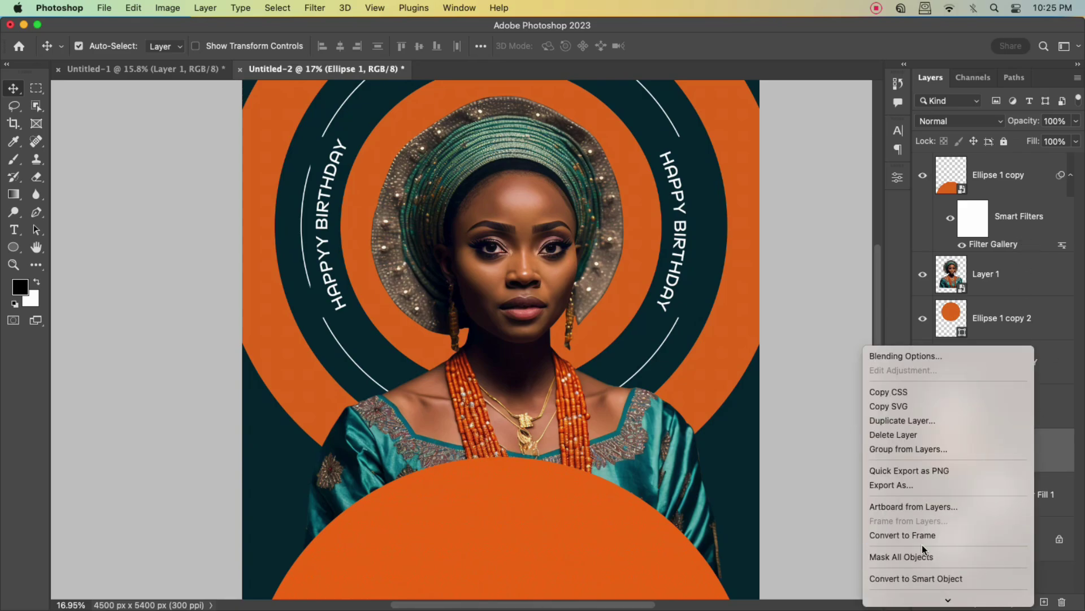
click(921, 578)
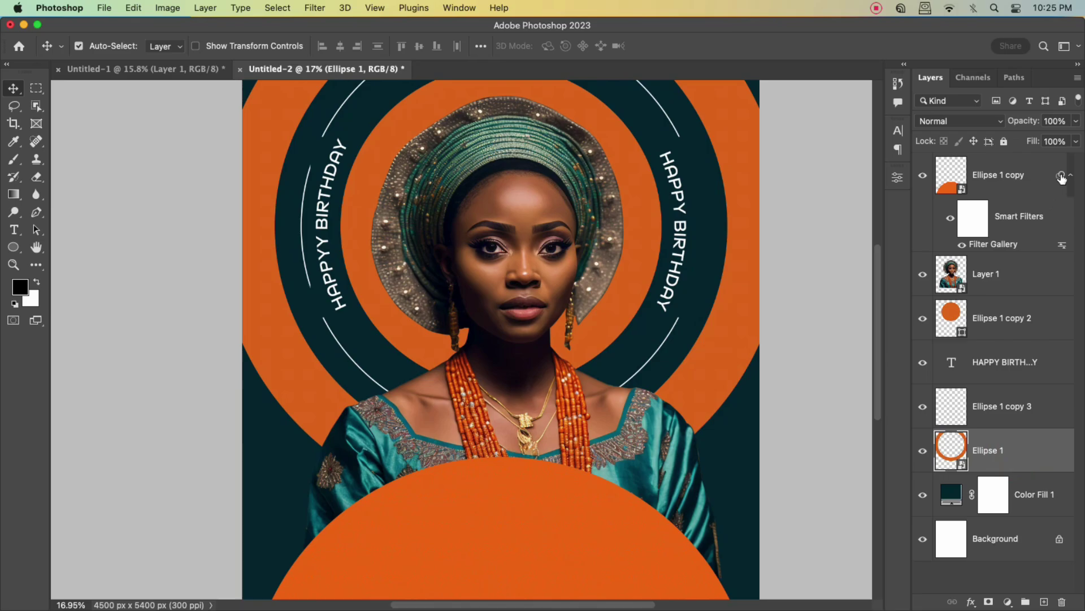
click(1061, 178)
drag(1062, 178, 1037, 450)
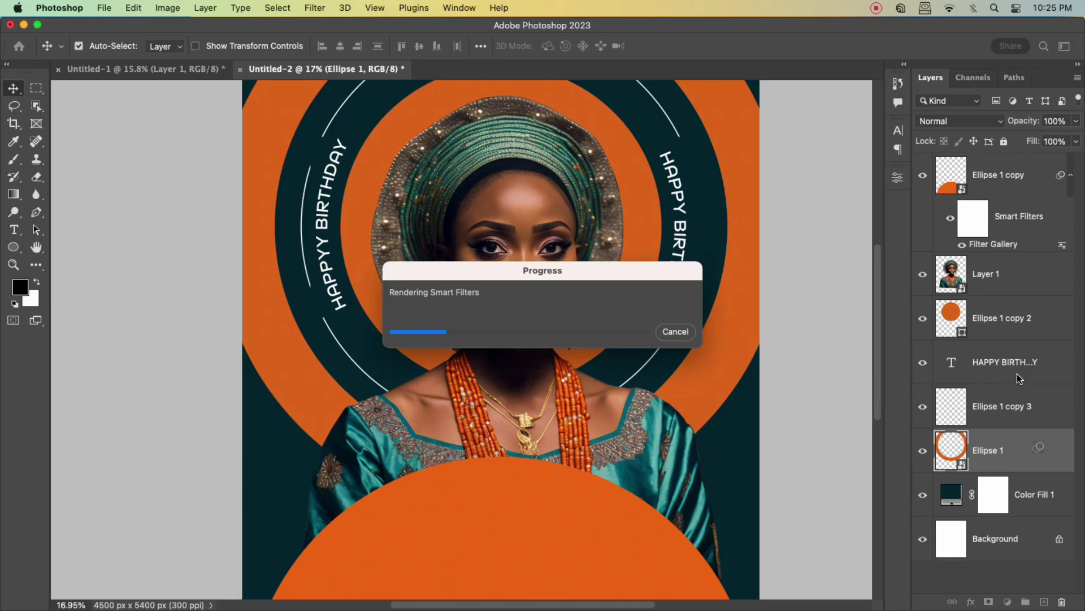
Convert the orange disc to a smart object and copy the pastel filter onto it.
click(705, 353)
right_click(1046, 312)
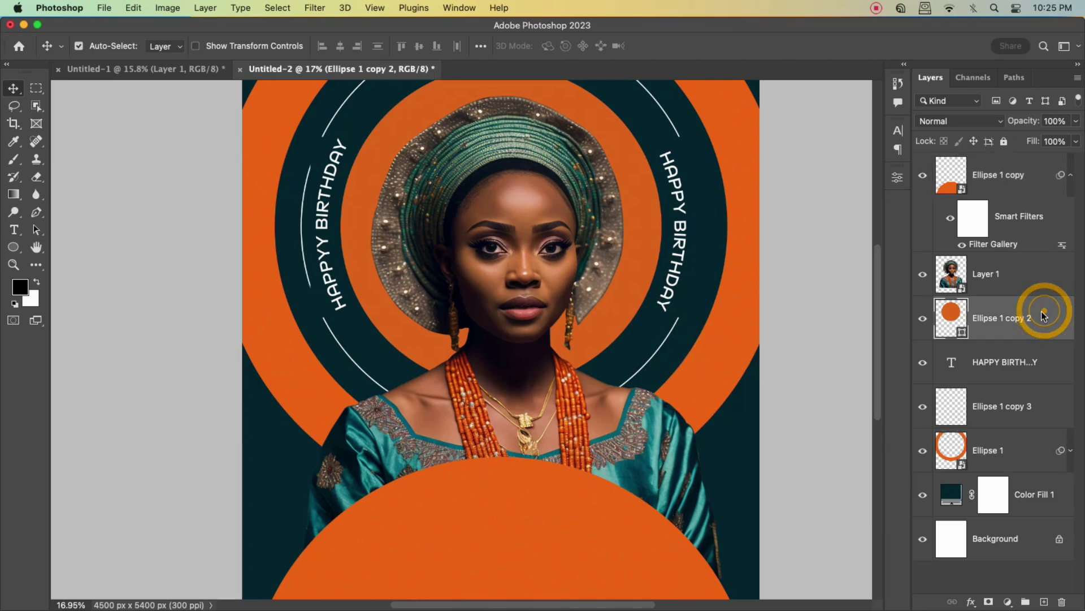
click(929, 542)
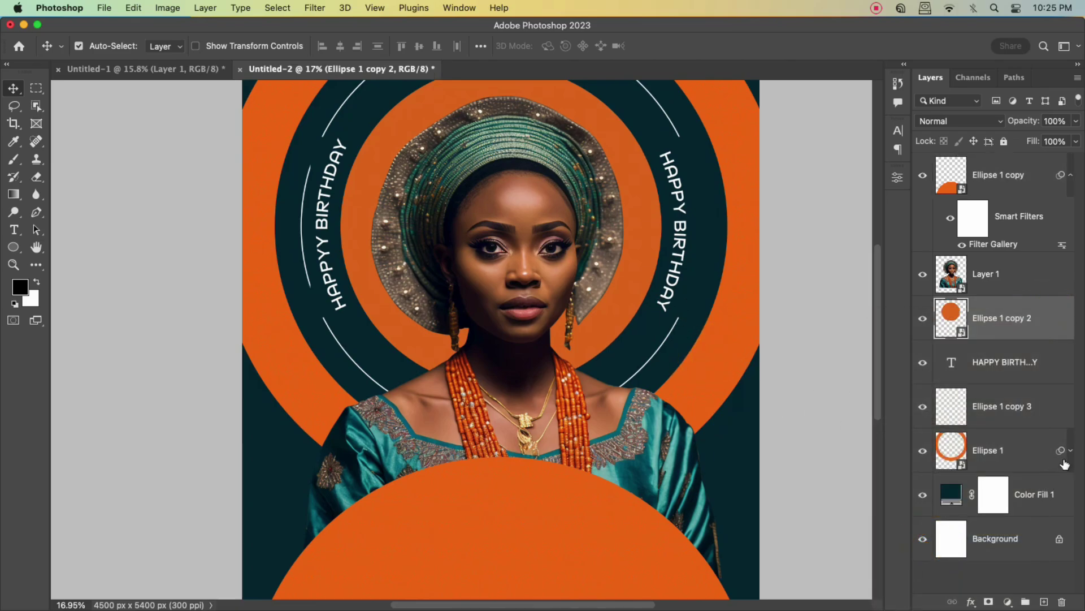
drag(1060, 452, 1047, 332)
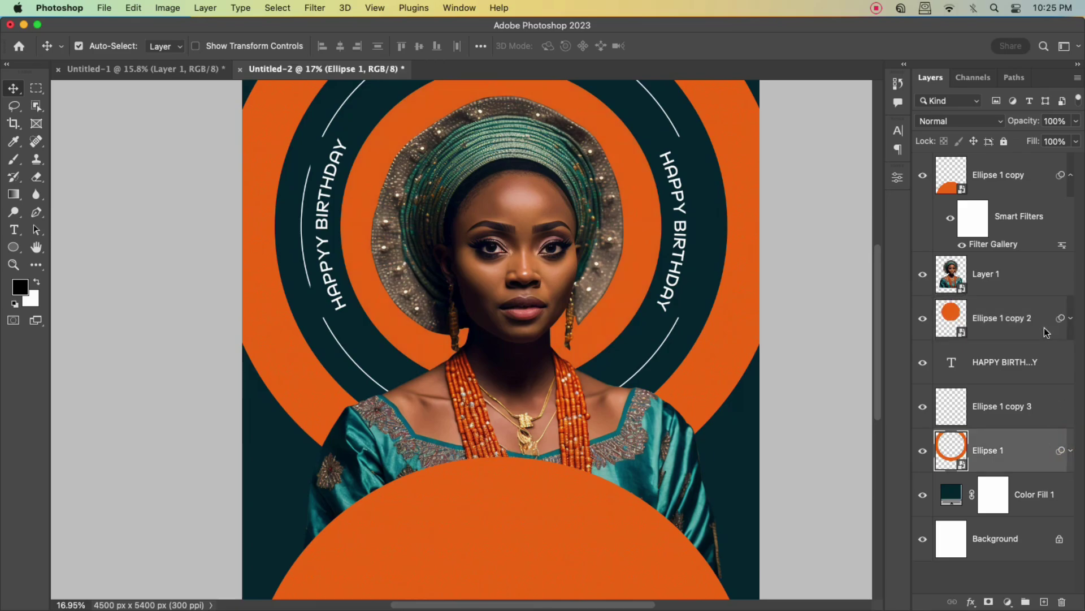
click(1039, 325)
Convert the dark teal background fill to a smart object and copy the pastel filter onto it.
click(1043, 493)
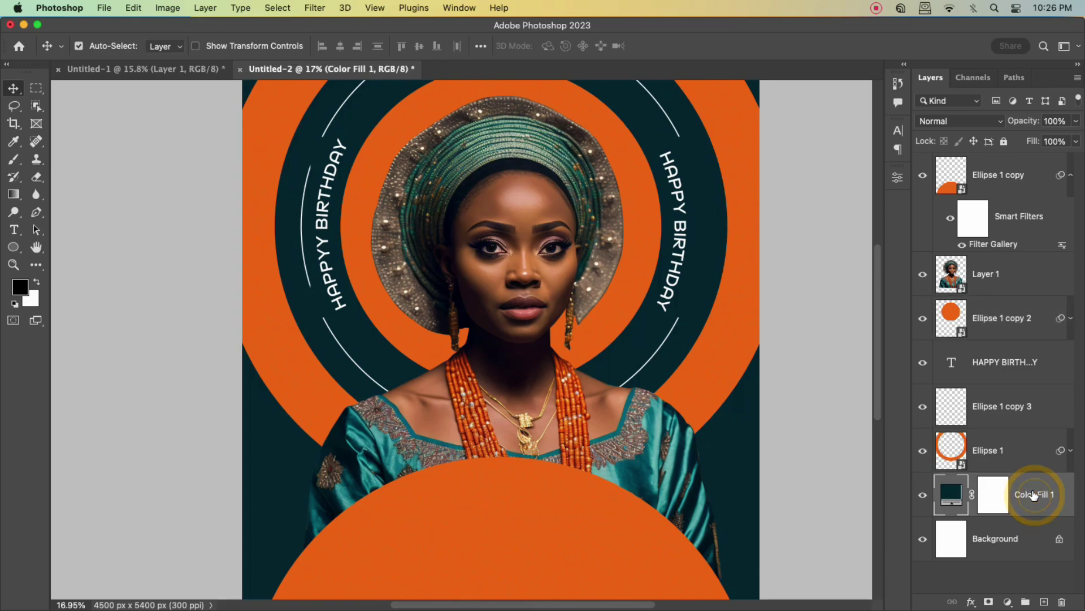
right_click(1036, 491)
scroll(913, 568, down, 5)
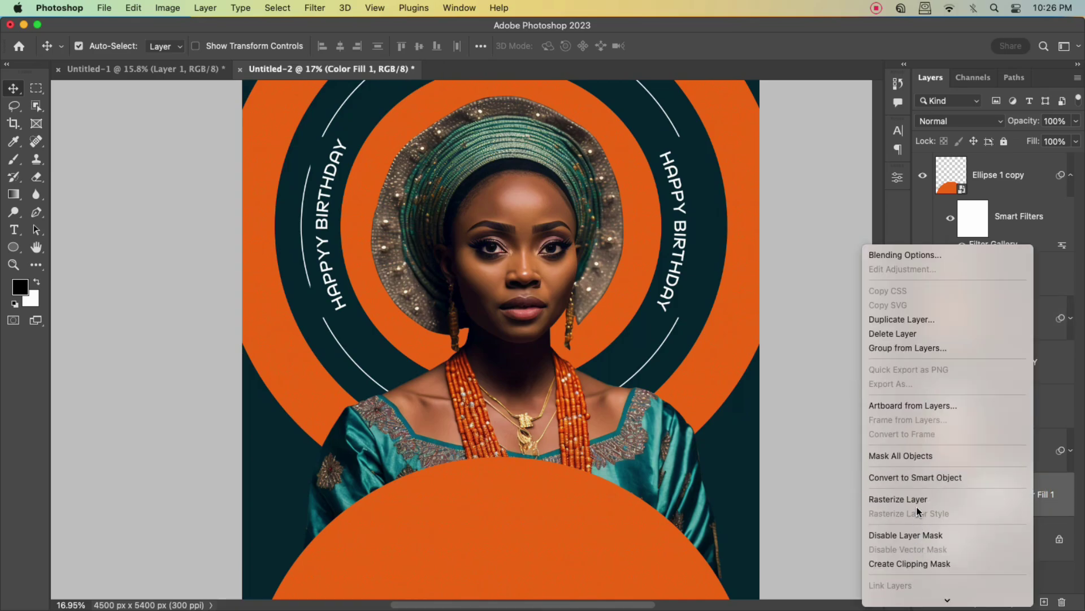
click(918, 478)
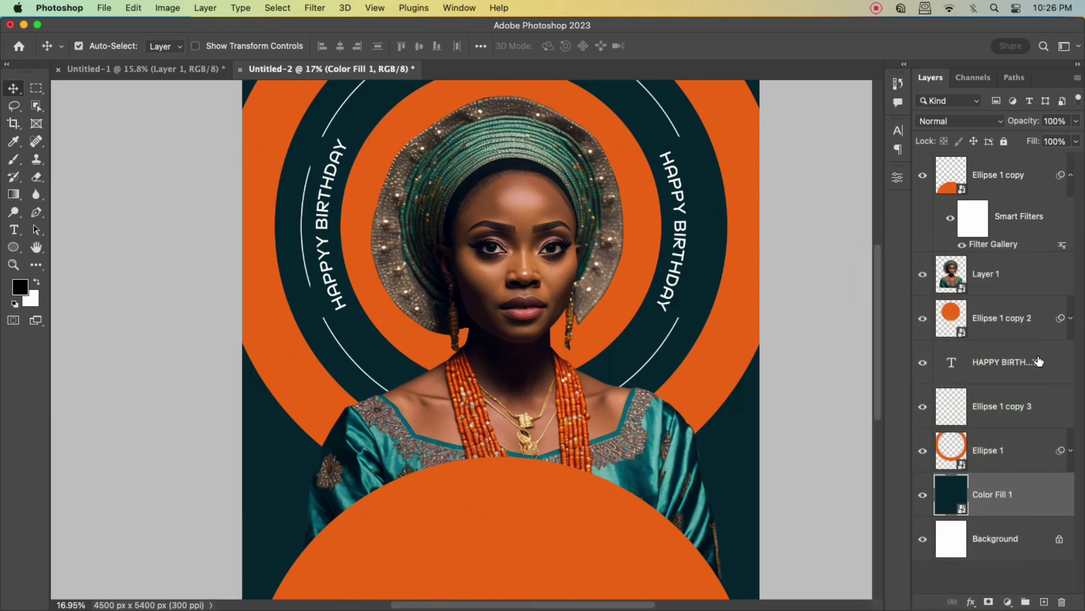
click(1040, 324)
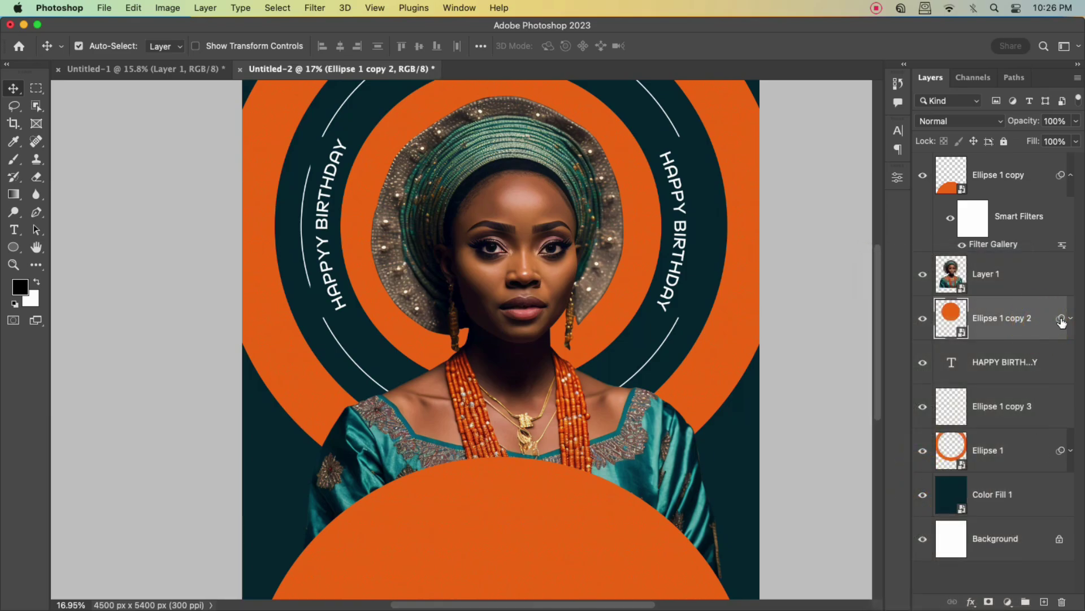
drag(1062, 320, 1049, 505)
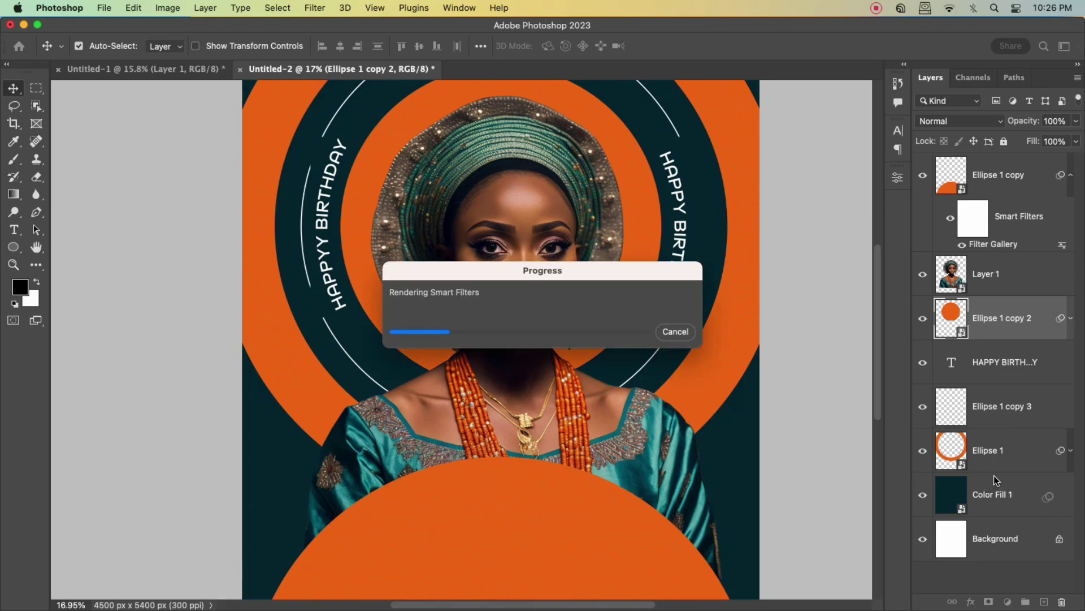
scroll(765, 423, up, 5)
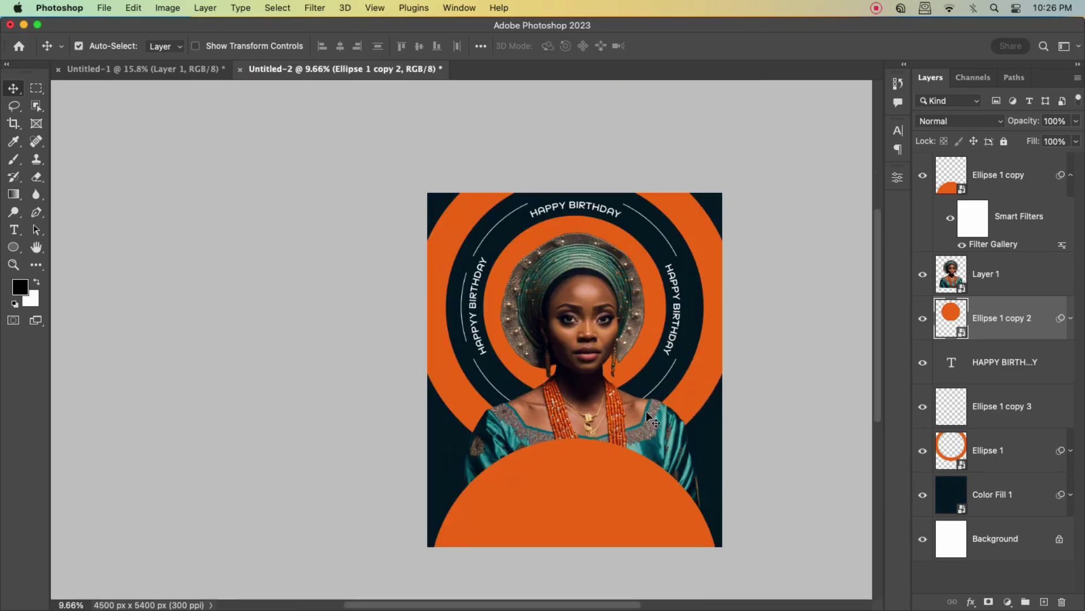
scroll(728, 398, up, 5)
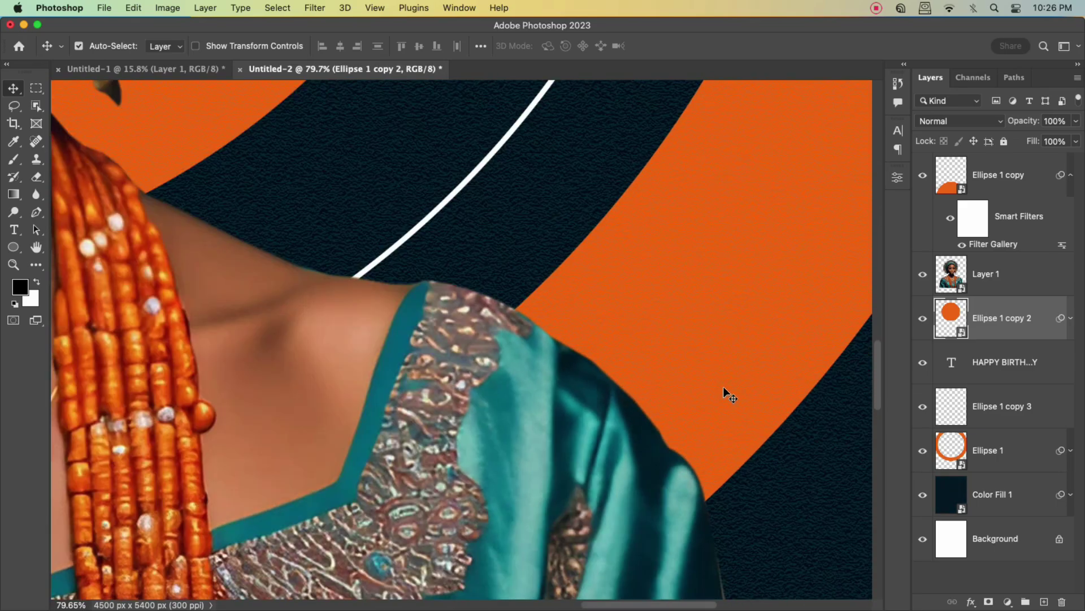
scroll(728, 395, down, 10)
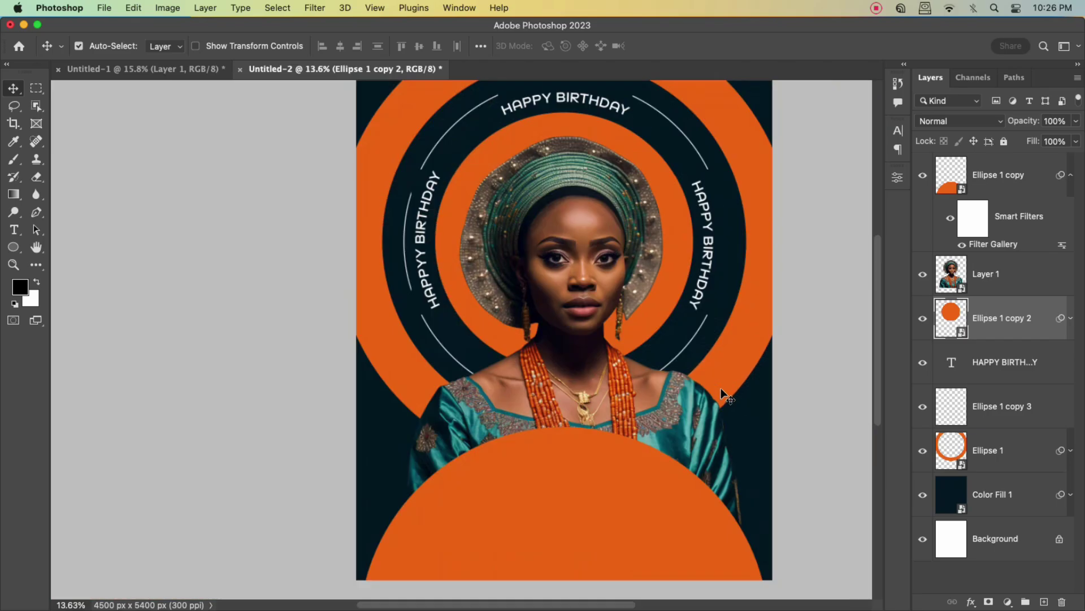
click(1038, 273)
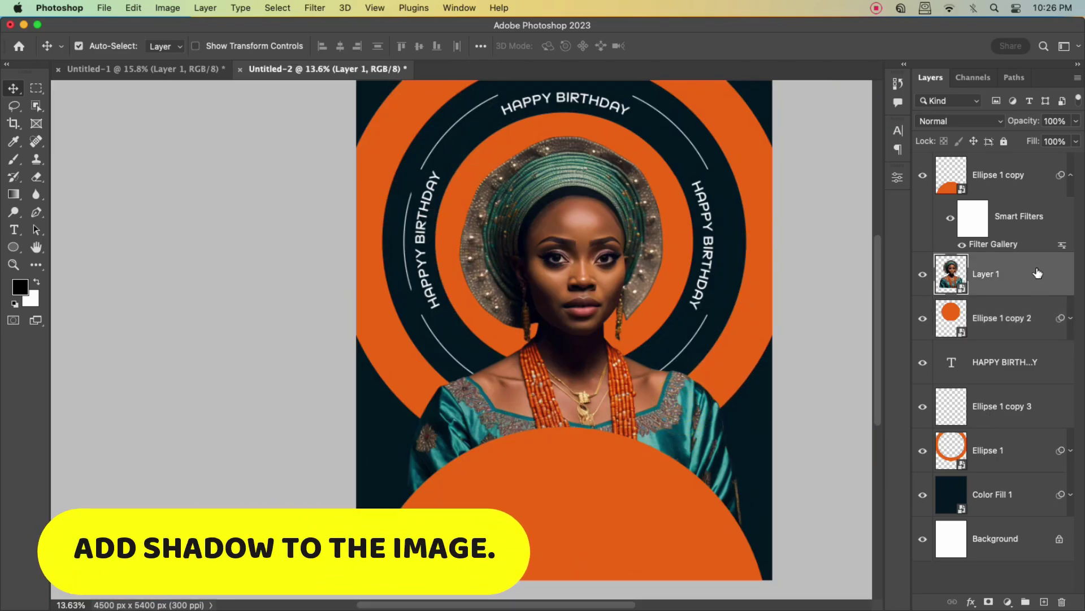
Add a Multiply drop shadow to Layer 1 with 114 px size, 26 px distance and 38% opacity.
double_click(1038, 273)
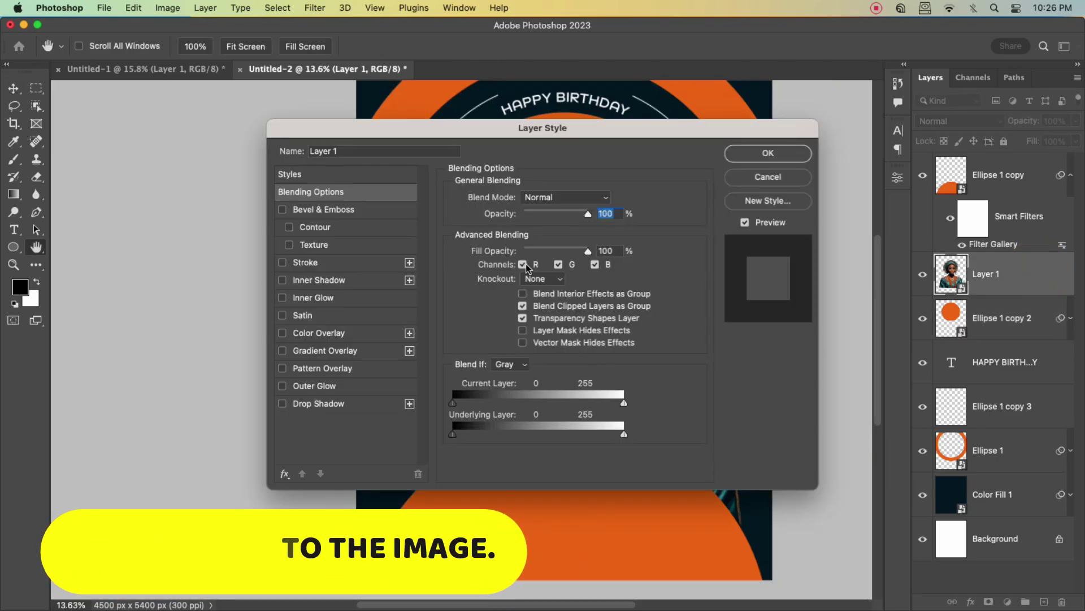
drag(586, 155, 1013, 197)
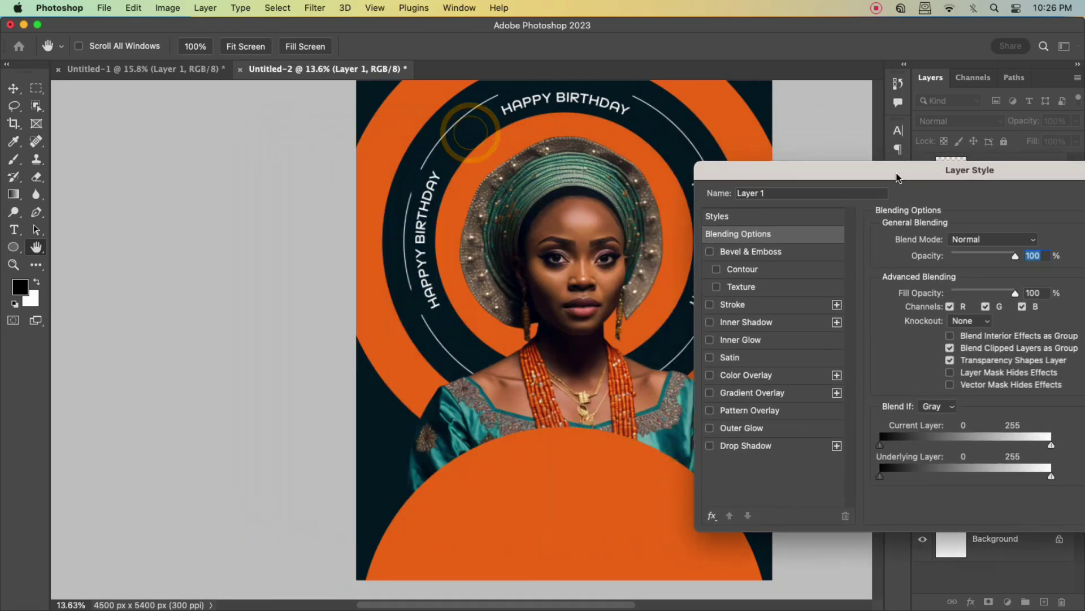
click(756, 446)
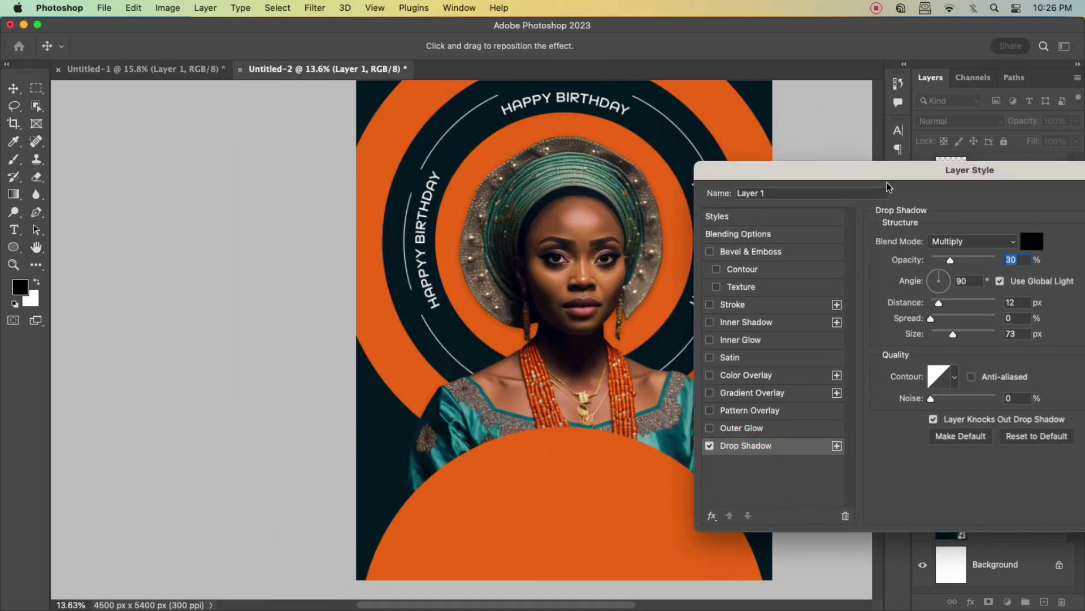
drag(859, 173, 182, 183)
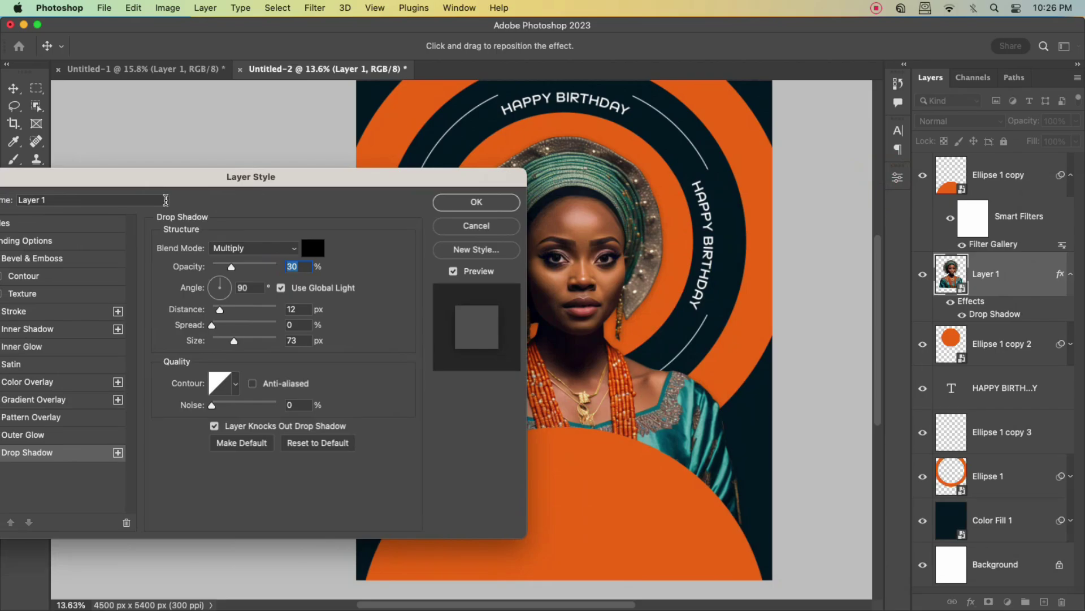
drag(234, 340, 230, 314)
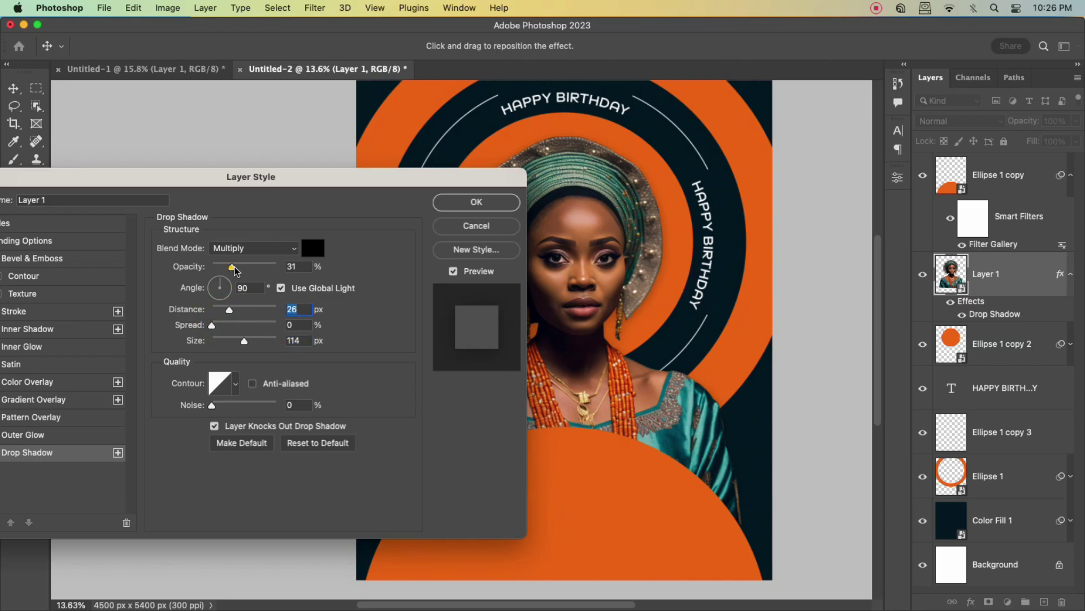
drag(232, 268, 238, 269)
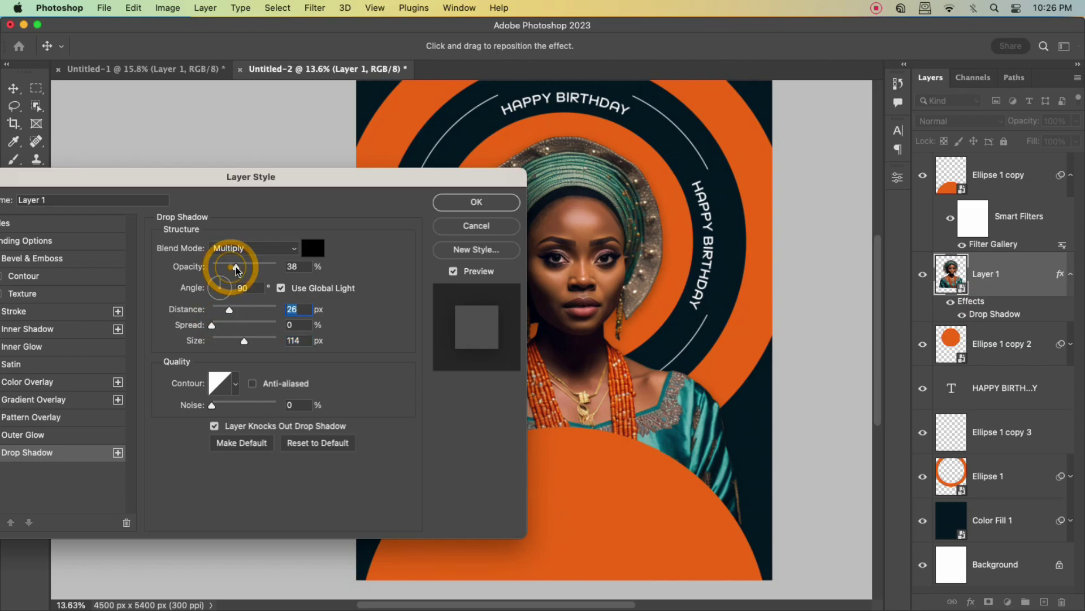
click(461, 211)
Group the layers from Ellipse 1 copy down to Color Fill 1 and start naming the group DESIGNS.
scroll(707, 358, down, 1)
scroll(707, 357, up, 3)
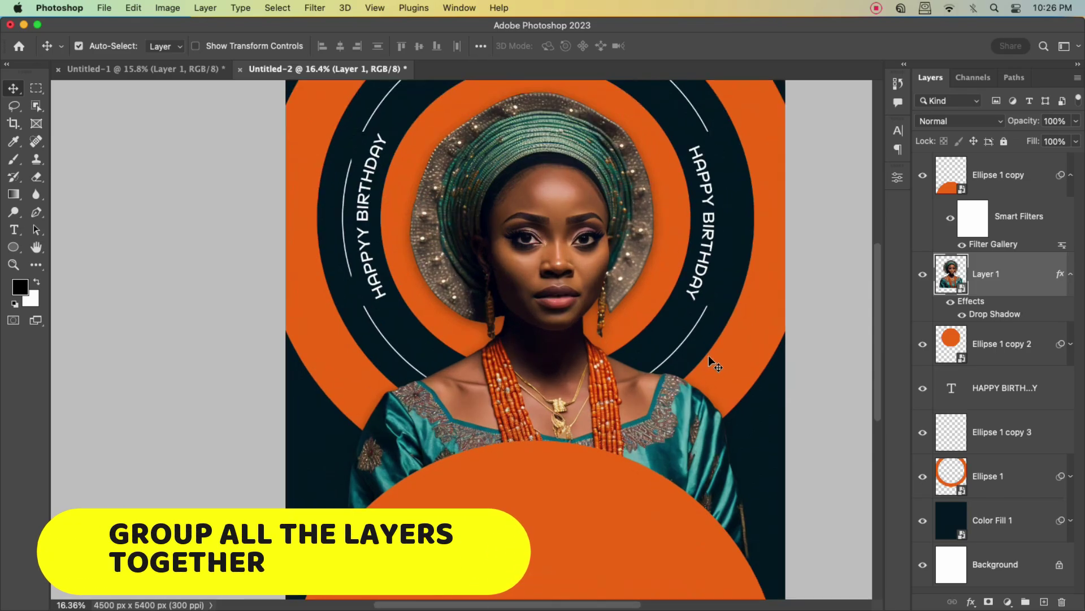
scroll(705, 353, down, 3)
scroll(706, 352, down, 2)
drag(661, 335, 512, 332)
scroll(459, 439, up, 2)
click(14, 231)
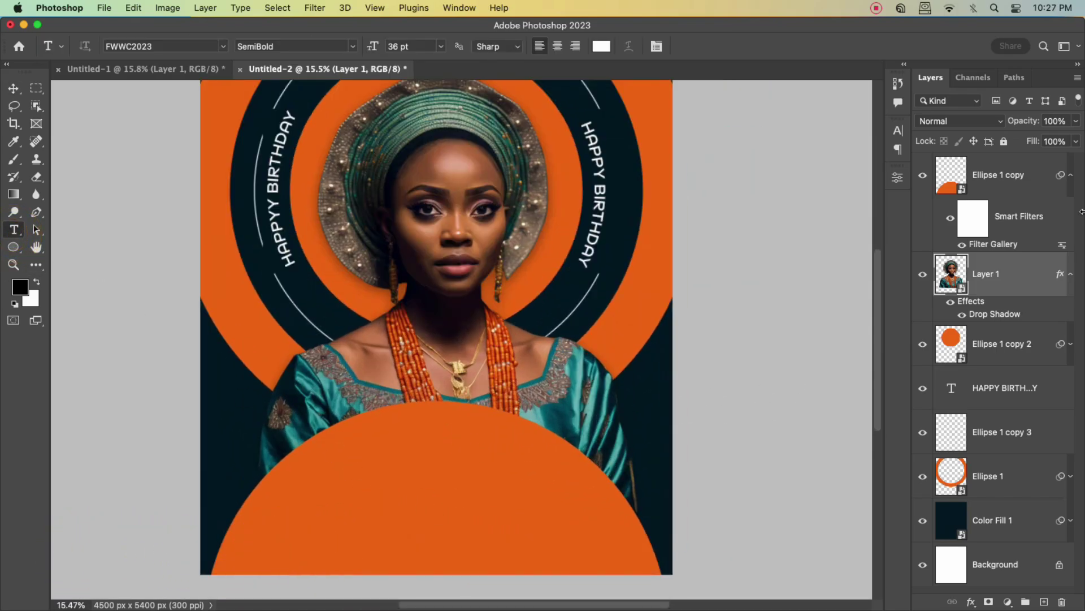
click(1012, 180)
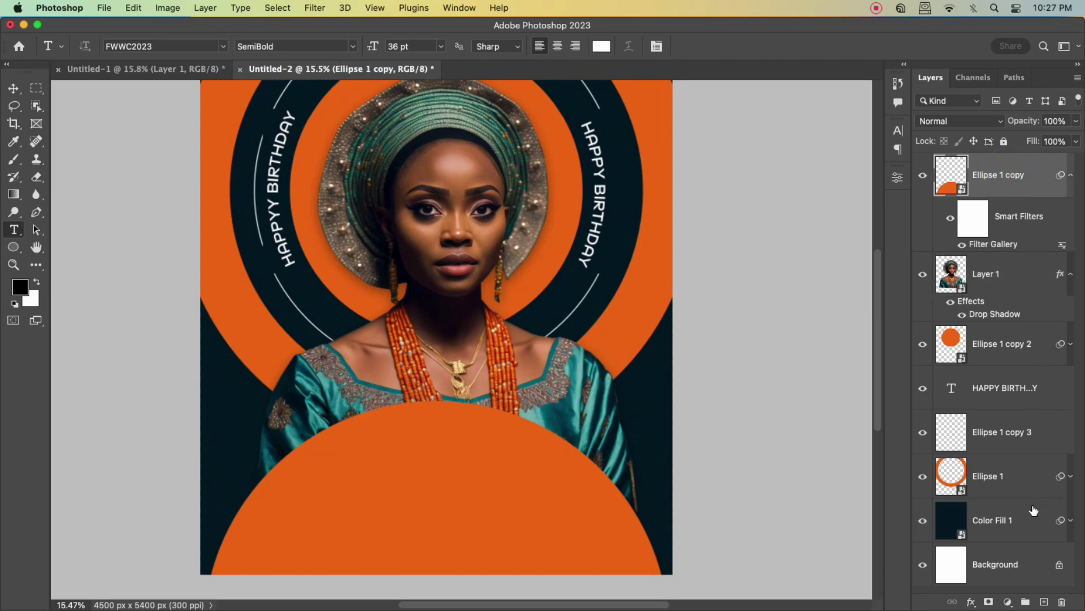
shift+click(1023, 528)
click(1025, 602)
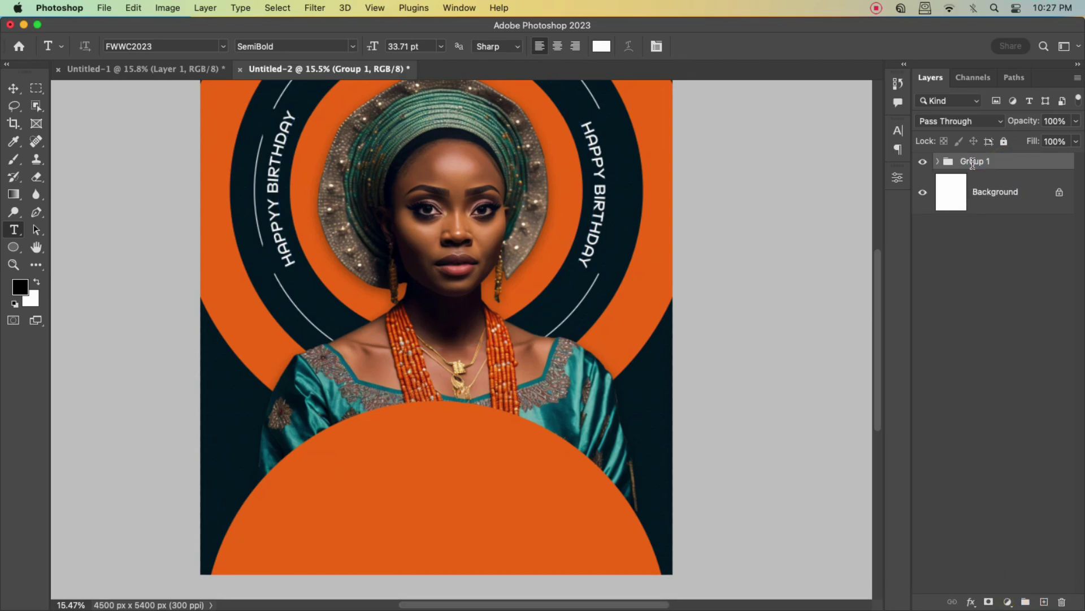
double_click(973, 161)
text(d)
Confirm the DESIGNS group name and add CELEBRATE text on the orange semicircle.
click(1042, 160)
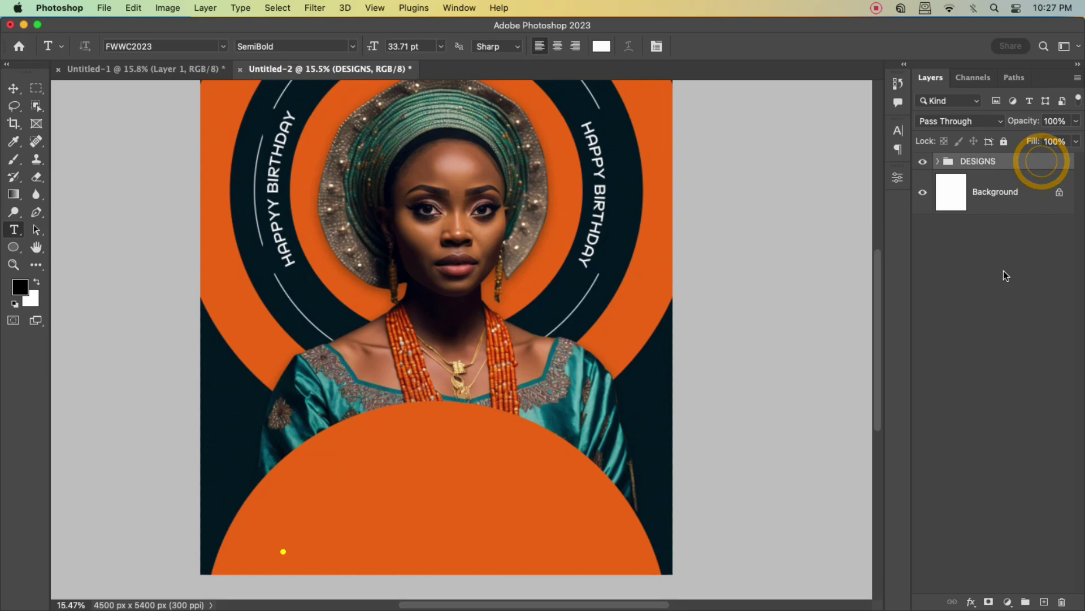
click(409, 478)
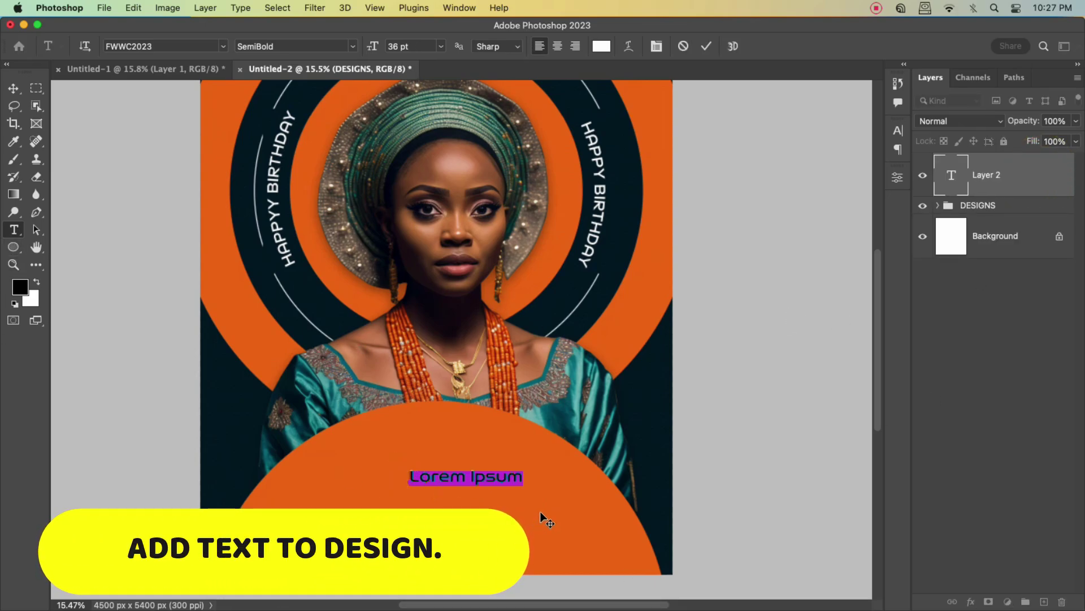
text(cELEBRATE)
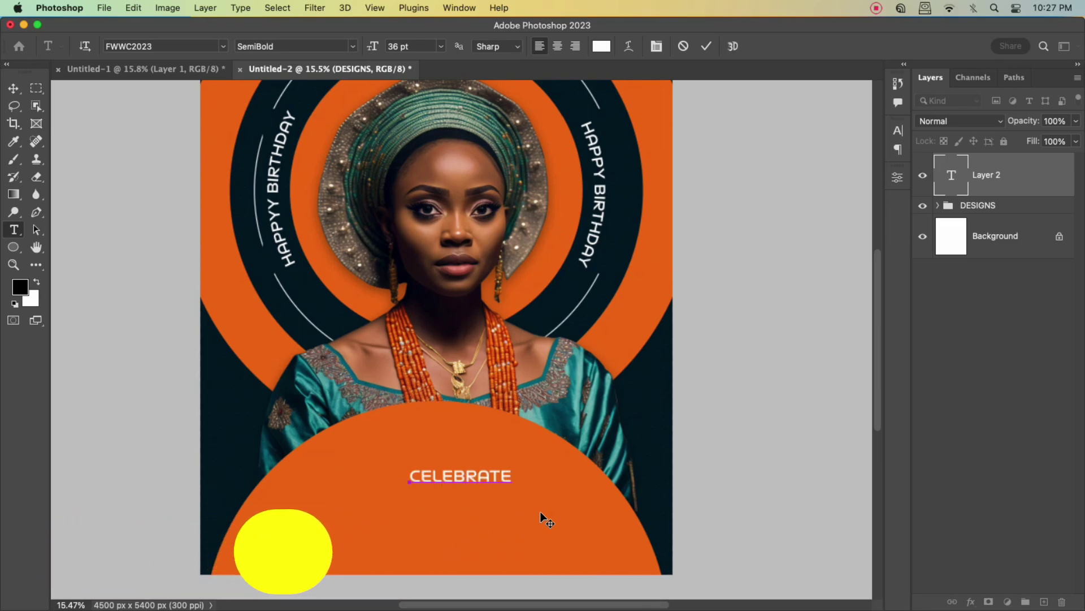
key(super+Return)
key(v)
drag(470, 479, 442, 465)
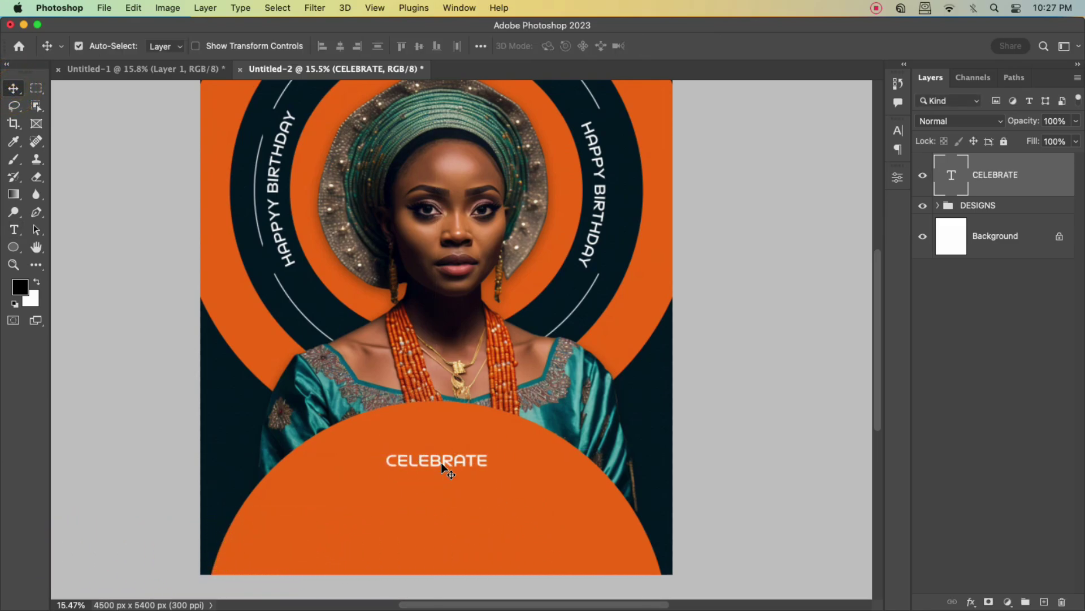
Set CELEBRATE to 60 pt Bold.
click(898, 130)
click(786, 169)
click(751, 377)
drag(461, 457, 417, 459)
click(875, 151)
click(848, 163)
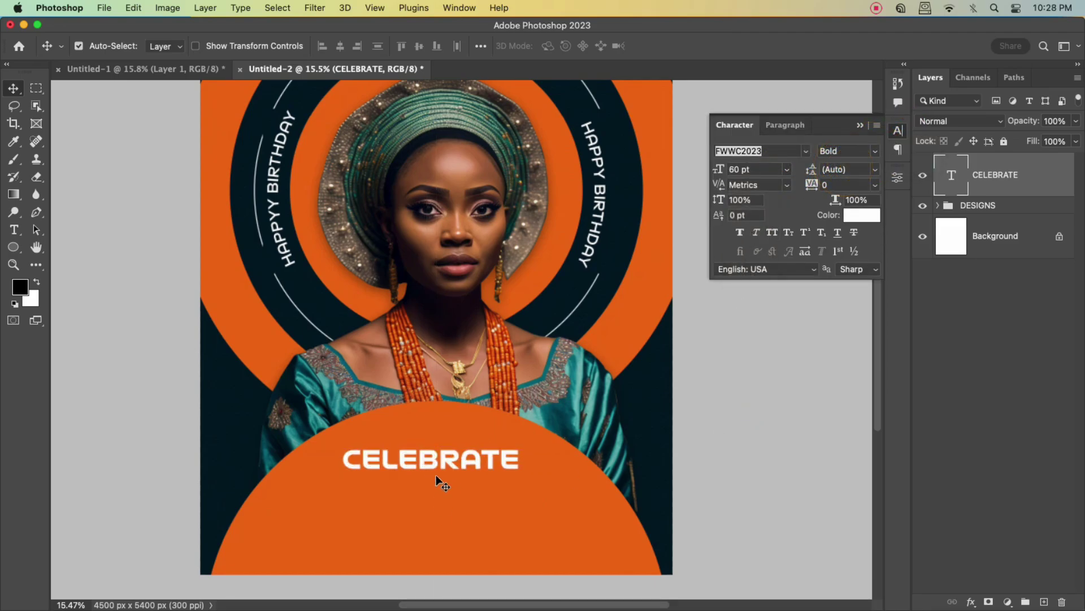
scroll(446, 463, up, 3)
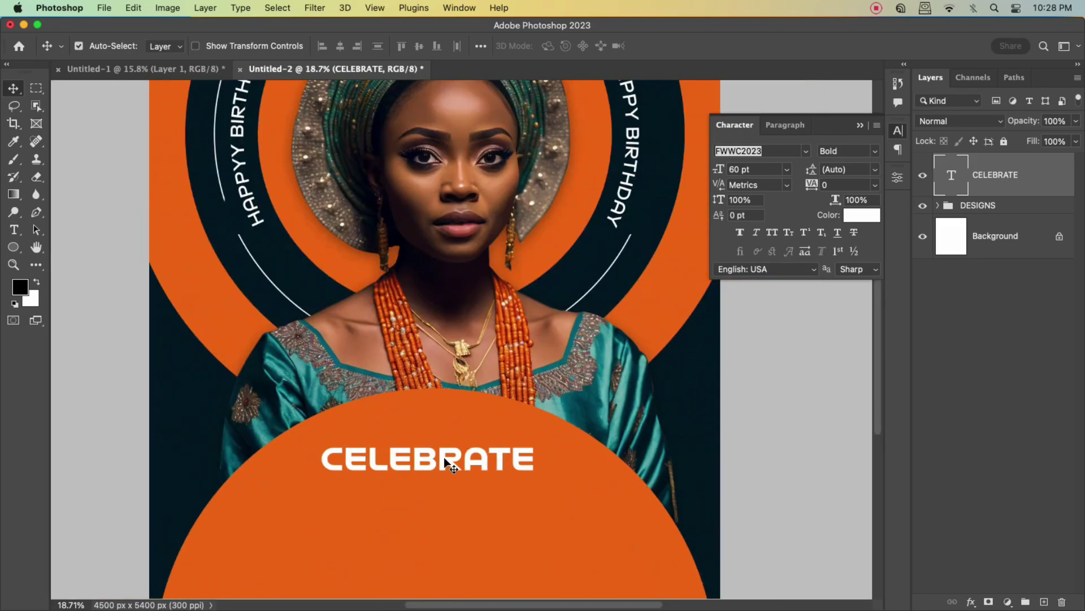
Duplicate CELEBRATE below itself, reword the copy to SHADE and enlarge it to 98.4 pt.
drag(446, 464, 486, 492)
double_click(516, 498)
text(SHADE)
click(14, 88)
click(744, 47)
scroll(435, 485, down, 2)
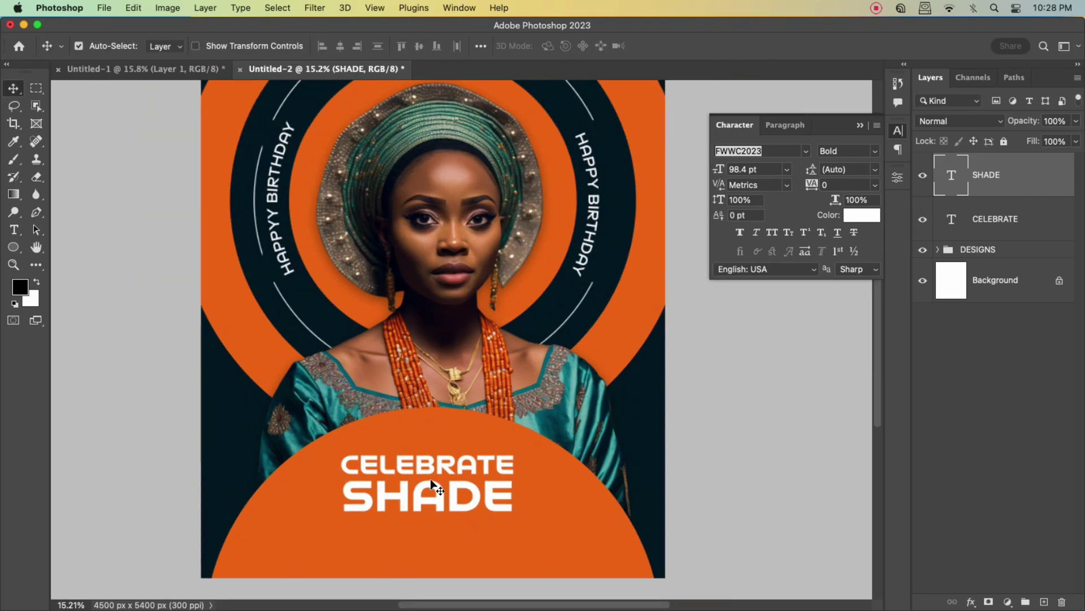
scroll(380, 482, up, 2)
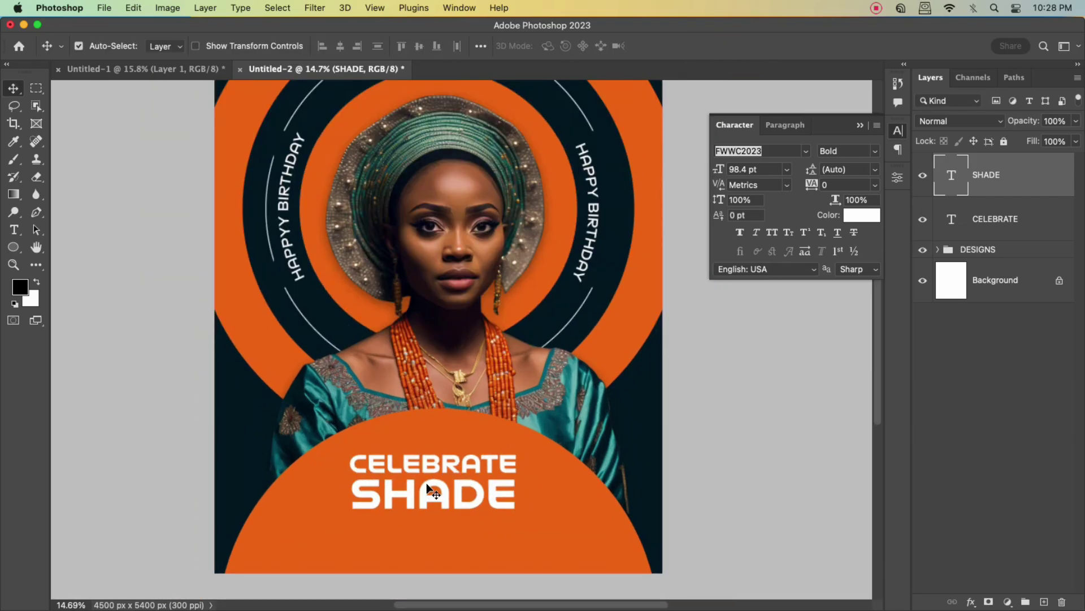
Lock the DESIGNS group and centre CELEBRATE and SHADE horizontally on the poster.
click(1024, 251)
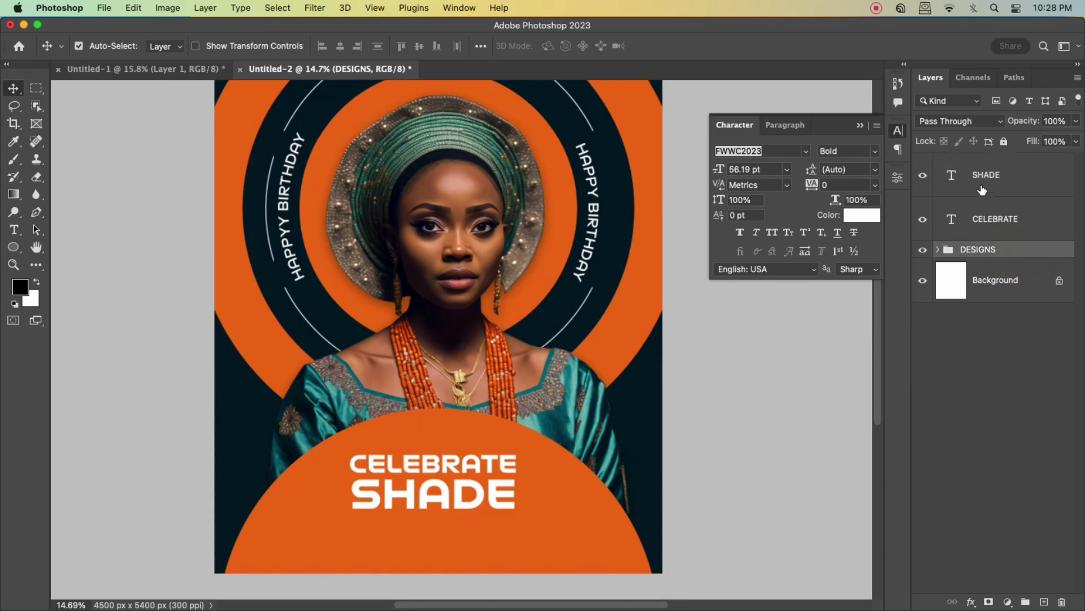
click(1004, 142)
drag(343, 472, 413, 493)
drag(434, 468, 443, 472)
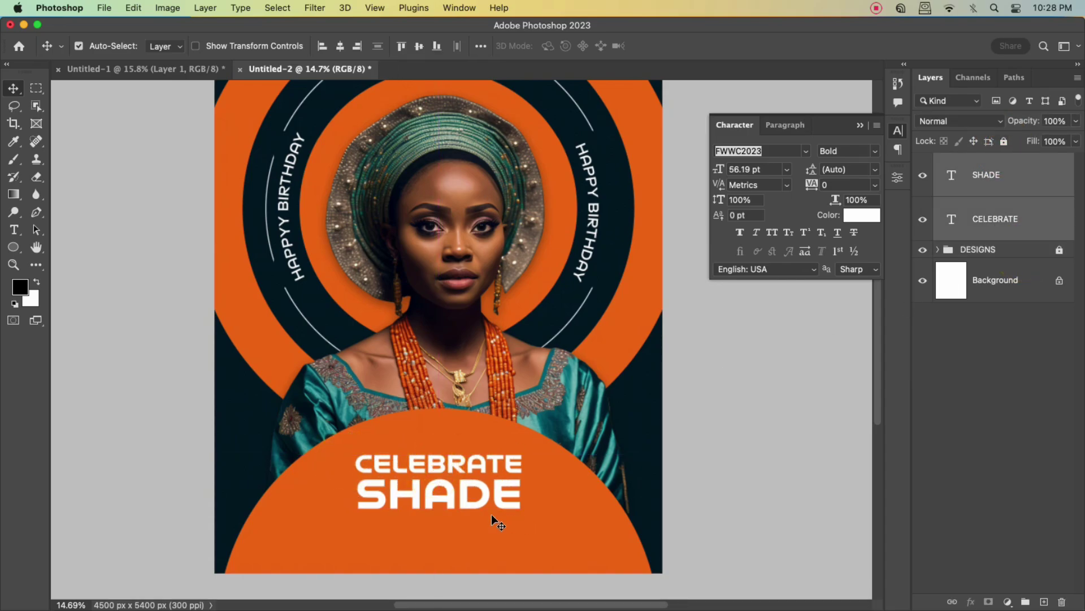
Add '@ 30' text centred below SHADE and set it in Poppins.
key(t)
click(334, 544)
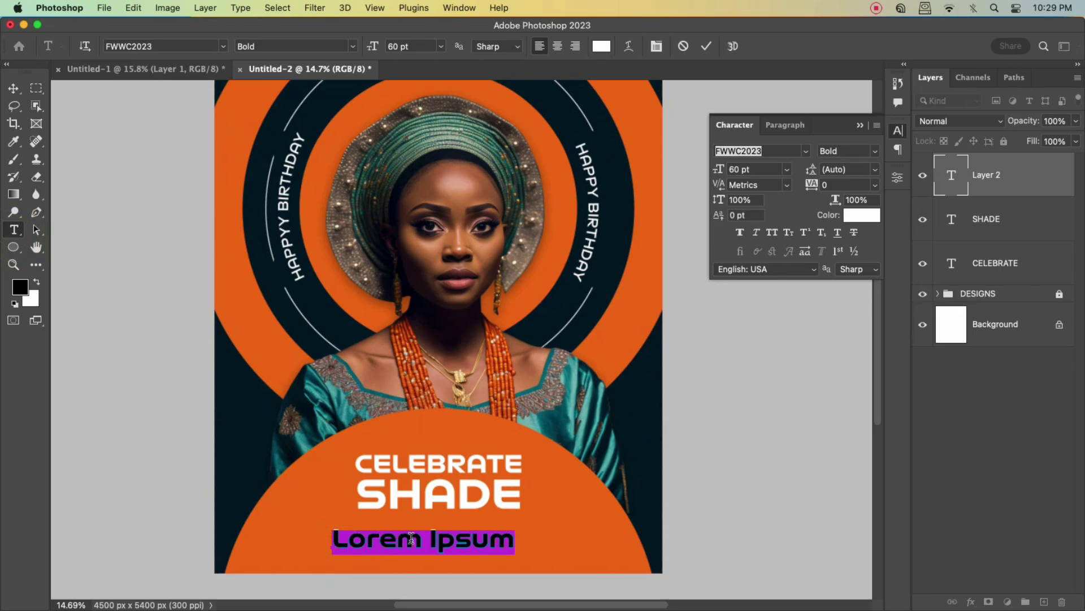
text(@ 30)
click(13, 88)
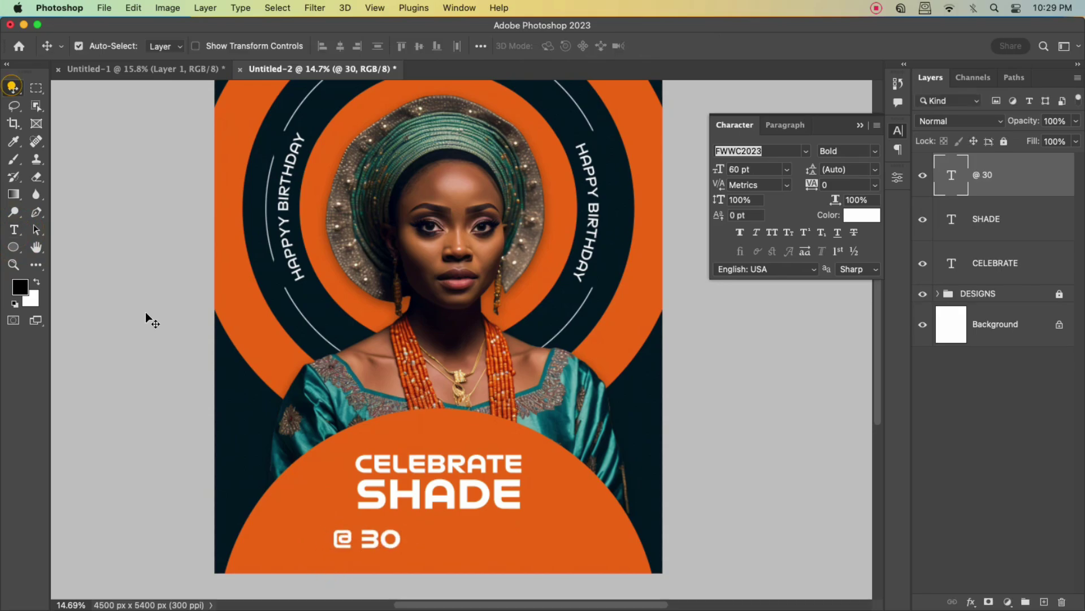
drag(362, 539, 398, 547)
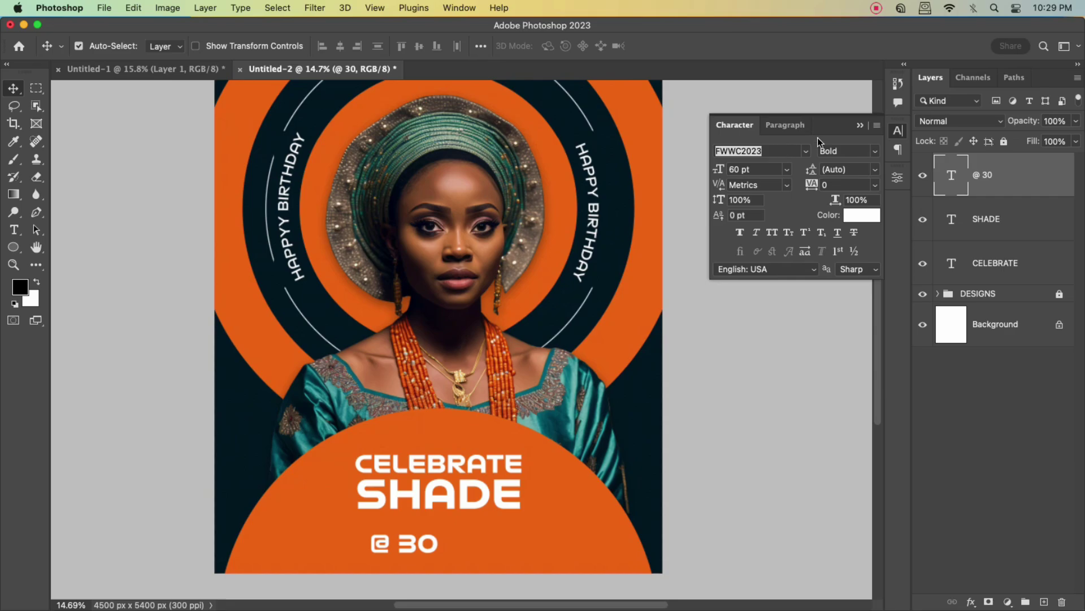
key(p)
key(o)
key(p)
click(773, 149)
text(POP)
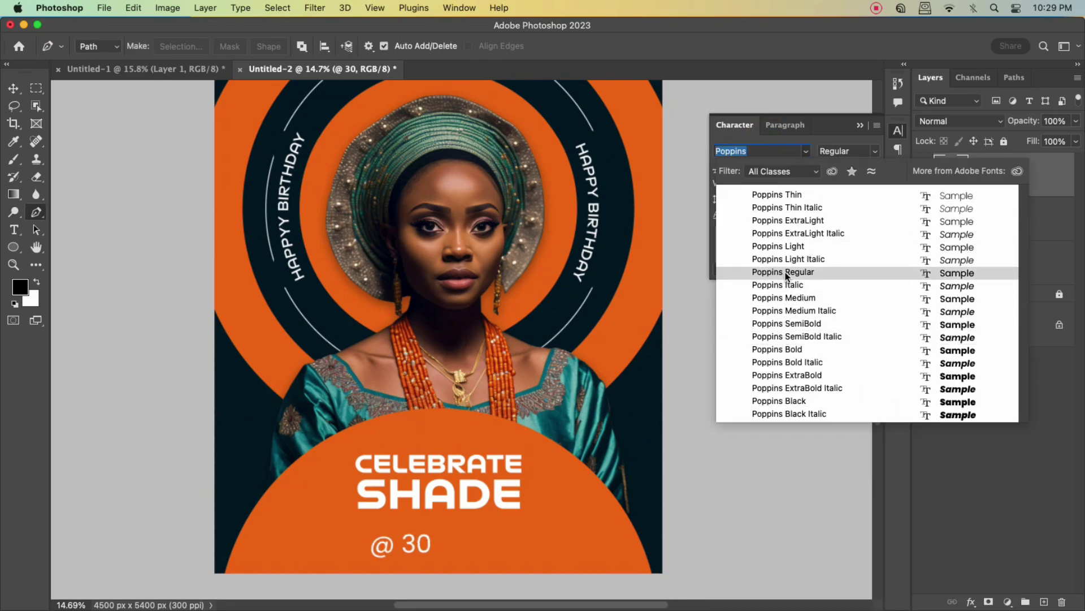
click(780, 349)
click(13, 88)
drag(473, 554, 489, 541)
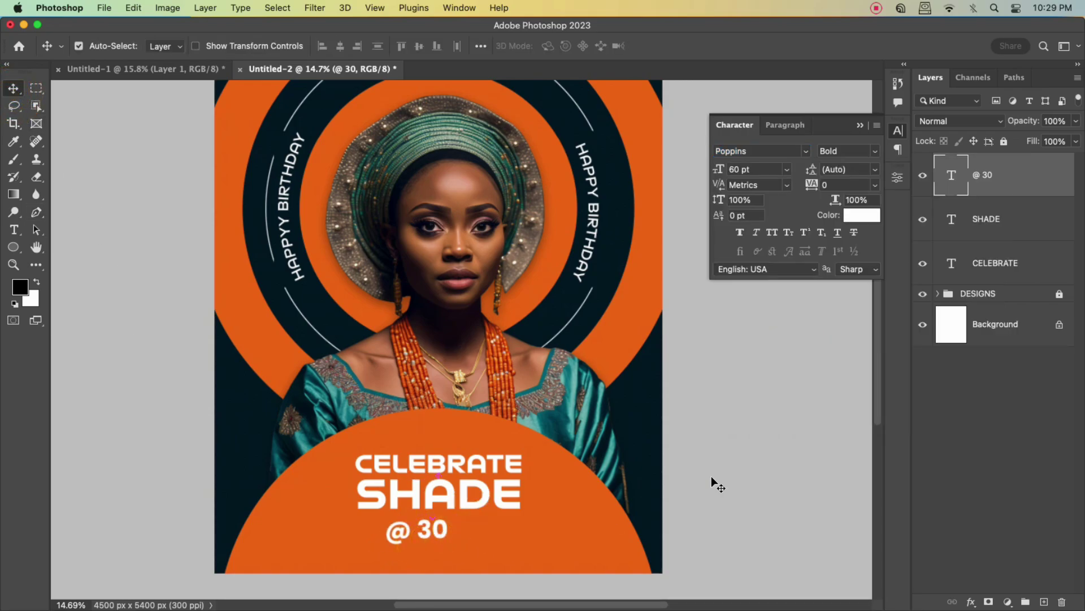
double_click(427, 547)
key(Left)
key(Right)
key(Delete)
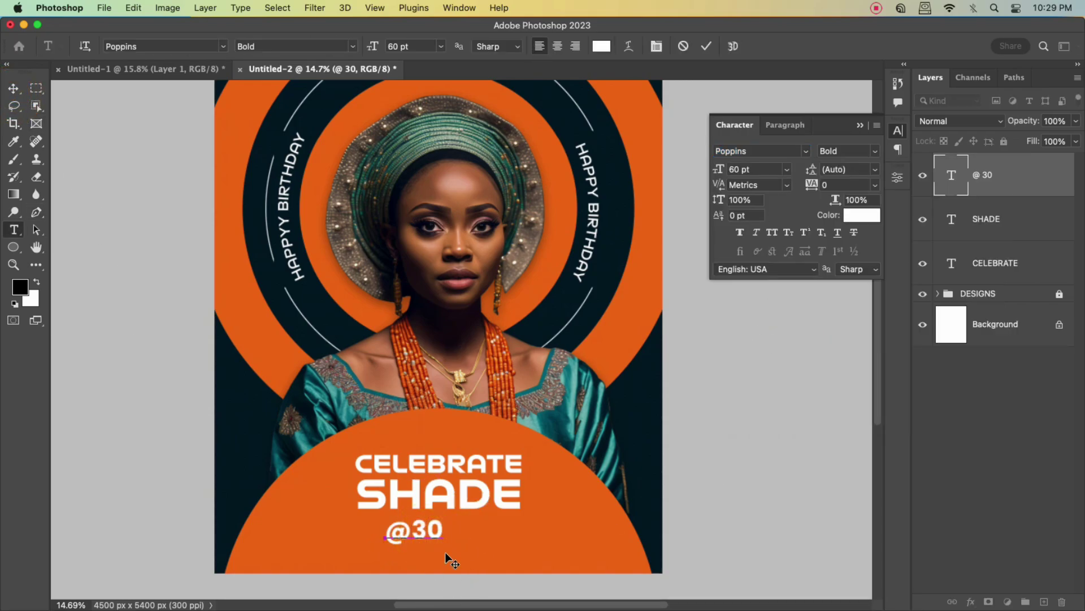
click(706, 46)
key(super+t)
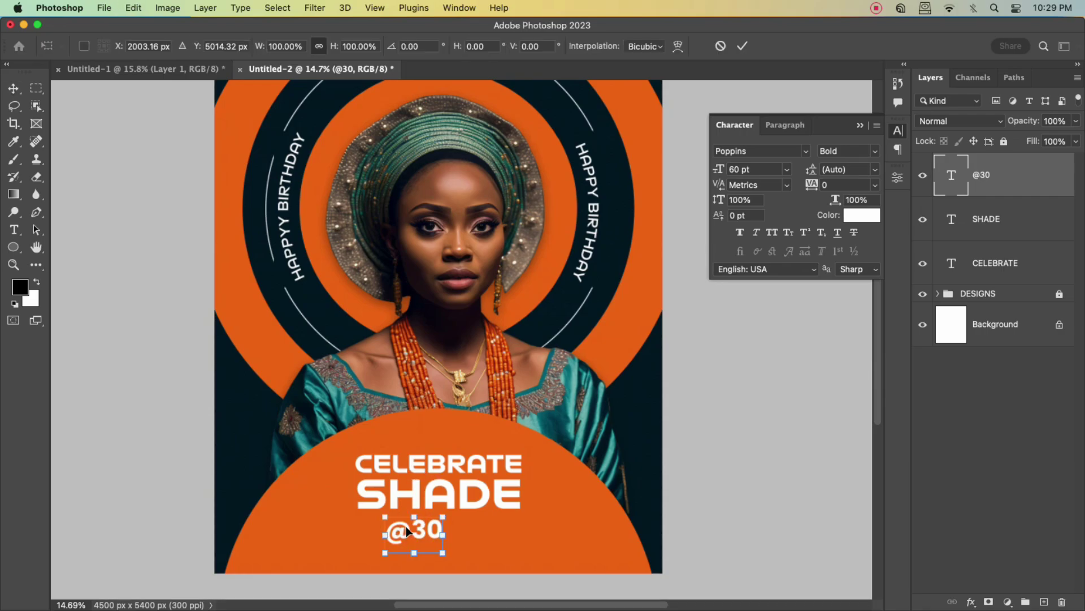
mouse_move(442, 535)
mouse_down()
mouse_move(512, 546)
mouse_move(445, 528)
mouse_up()
click(743, 46)
drag(451, 463, 449, 454)
drag(451, 494, 451, 483)
drag(430, 536, 437, 528)
double_click(432, 523)
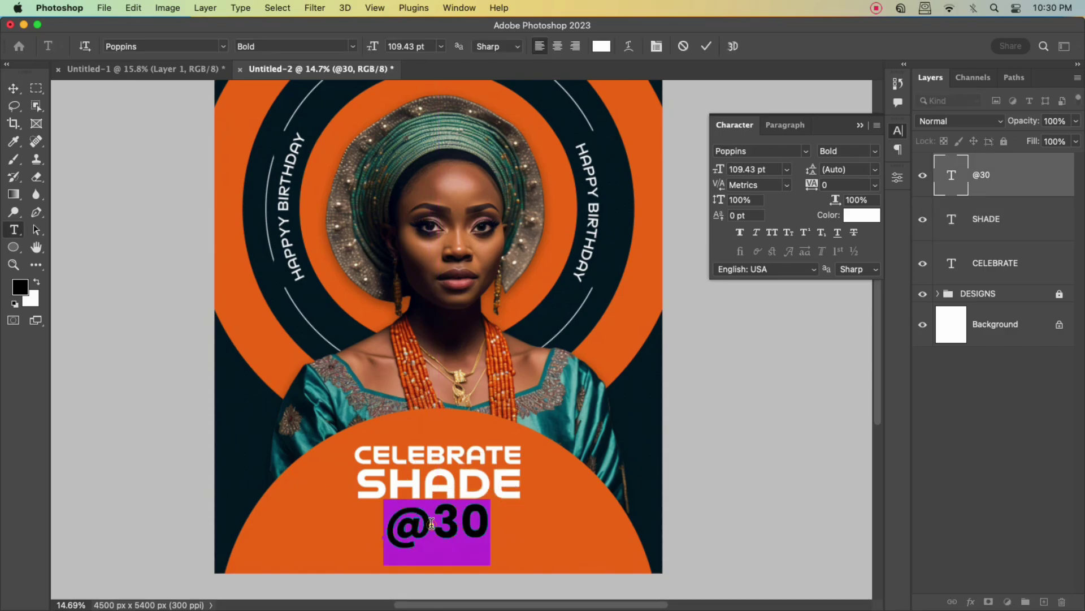
click(706, 46)
double_click(435, 522)
click(438, 523)
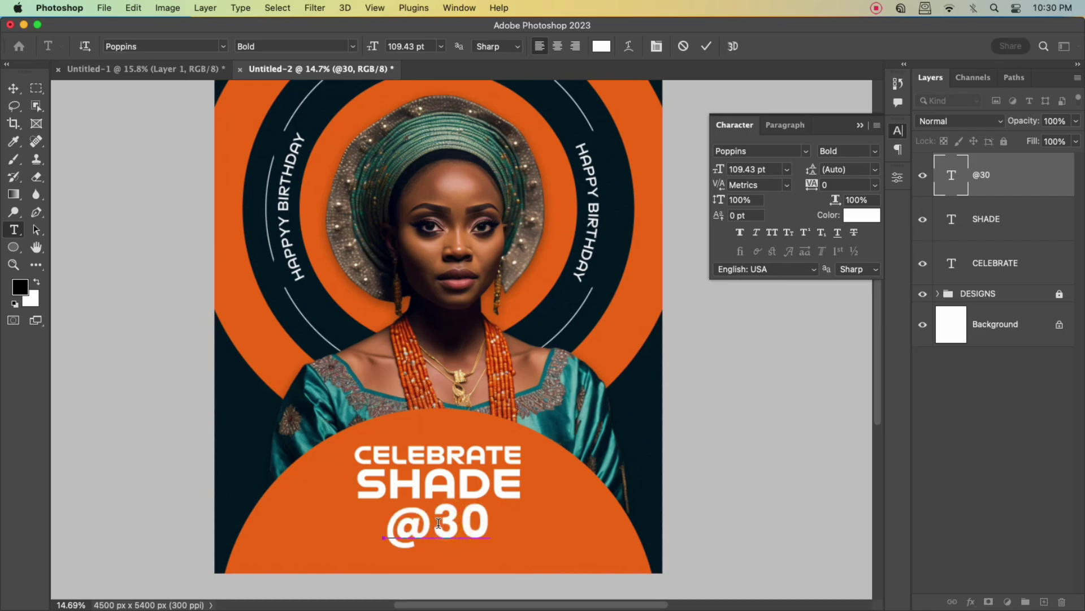
drag(438, 522, 385, 524)
click(787, 169)
click(763, 390)
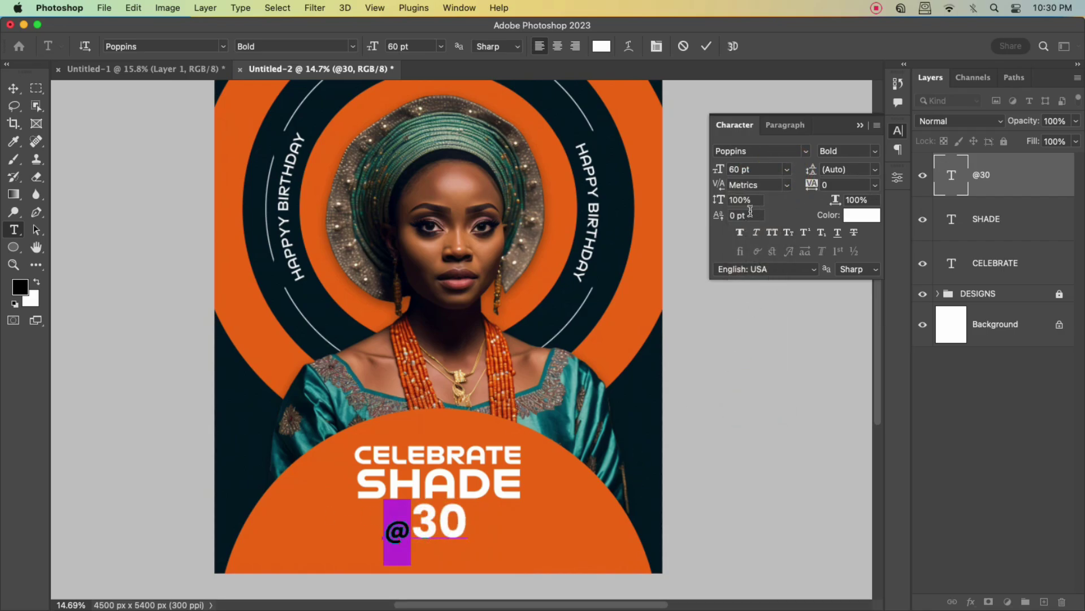
click(750, 215)
text(42)
key(Return)
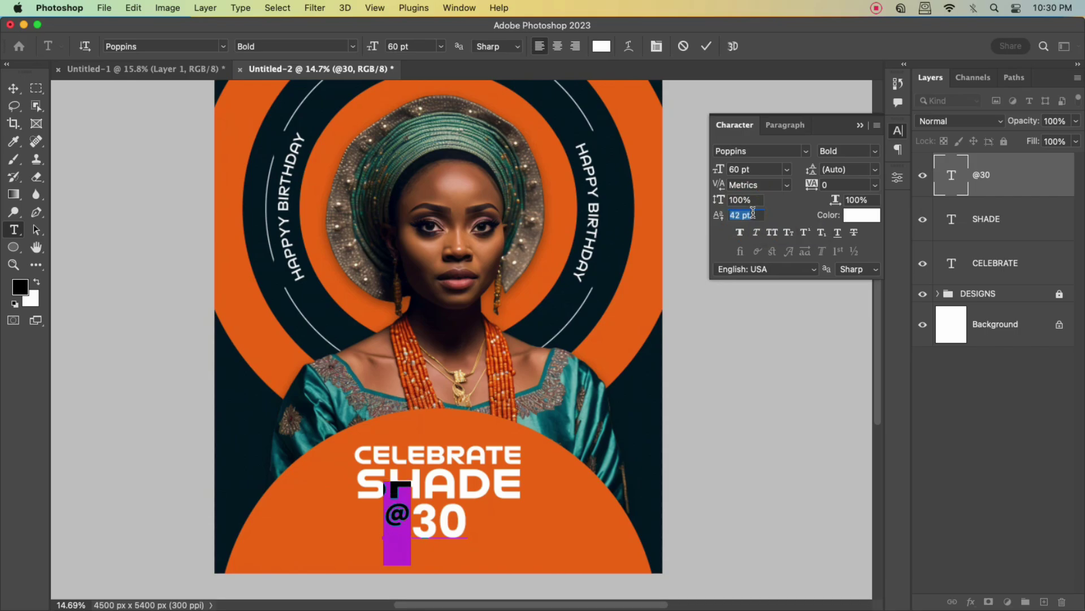
click(787, 169)
click(754, 399)
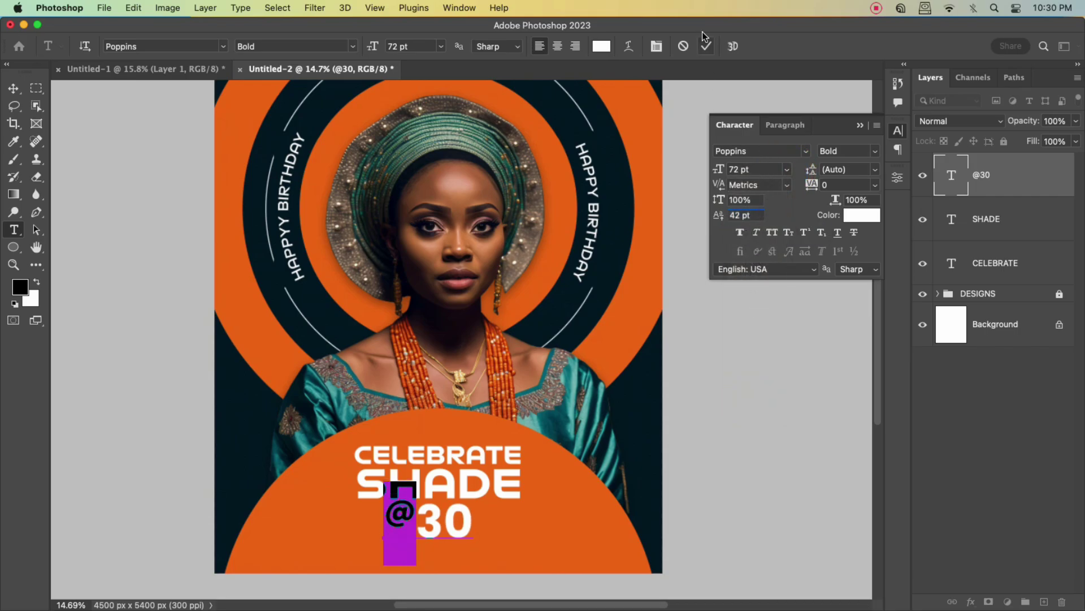
click(706, 46)
key(v)
click(447, 516)
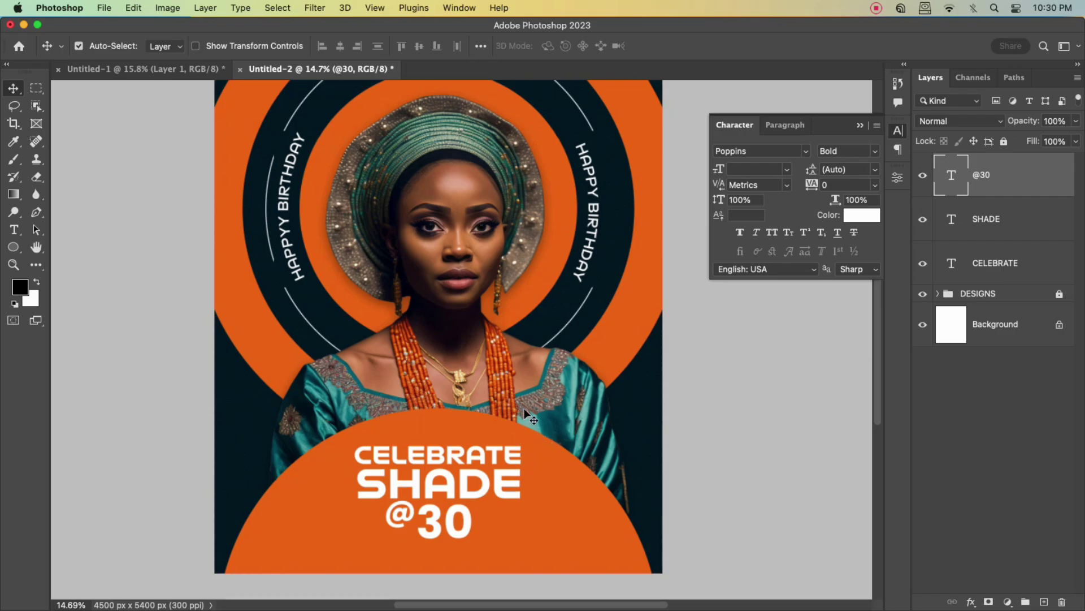
click(484, 485)
click(862, 215)
click(547, 423)
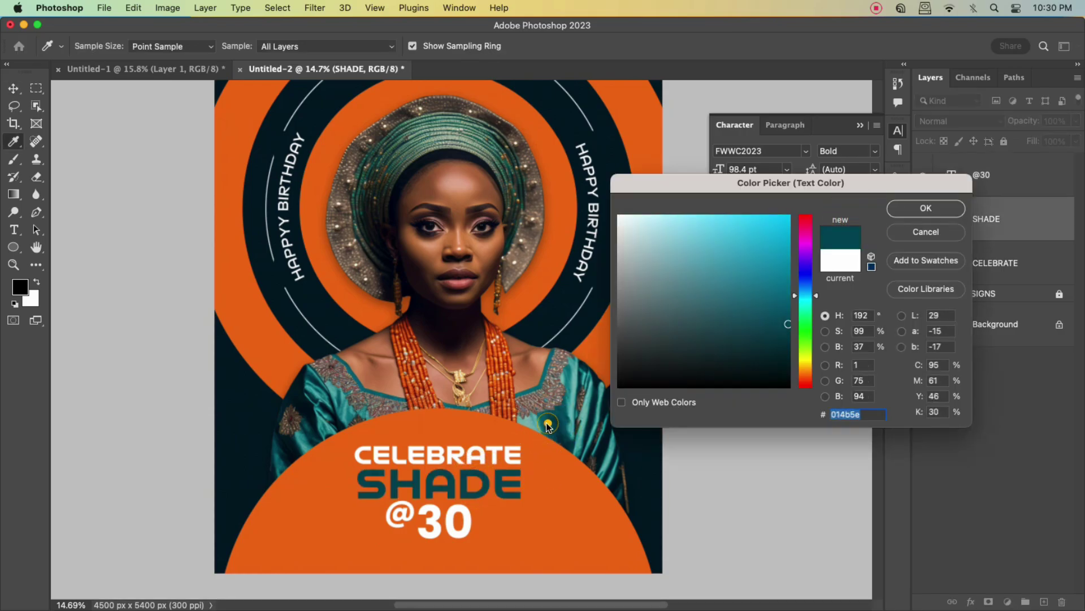
click(539, 425)
click(569, 424)
click(640, 468)
click(554, 432)
drag(723, 284, 767, 253)
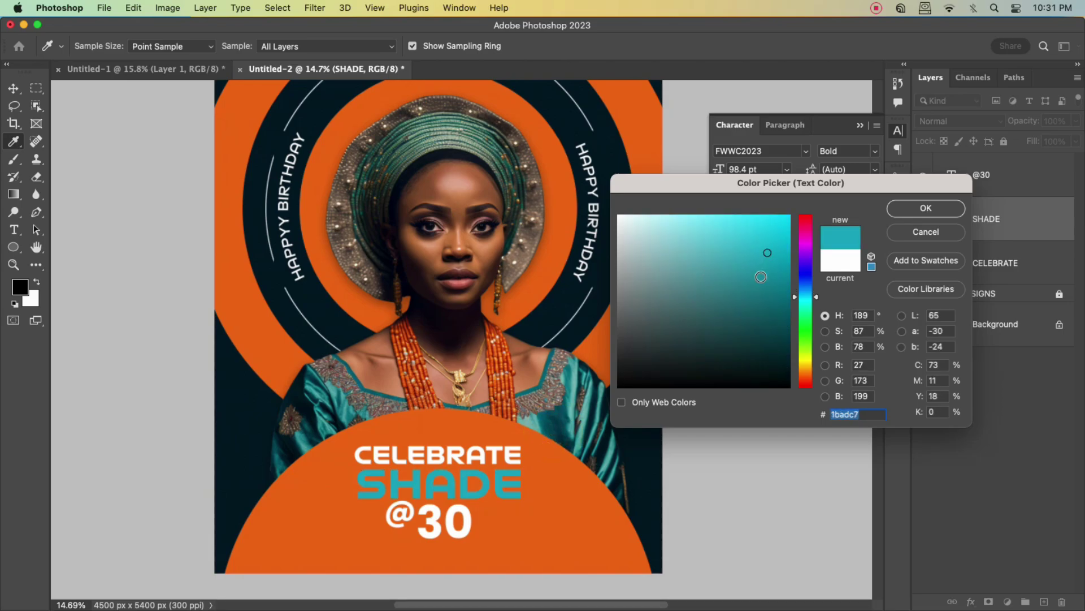
click(761, 276)
click(925, 207)
scroll(463, 462, down, 3)
scroll(473, 503, up, 5)
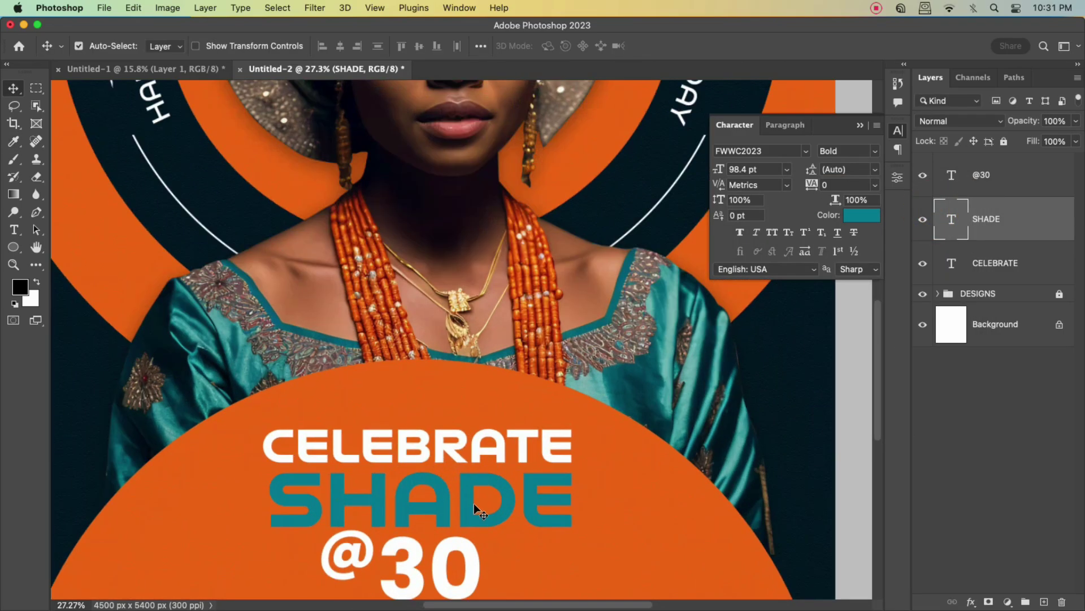
click(465, 559)
click(861, 215)
click(546, 476)
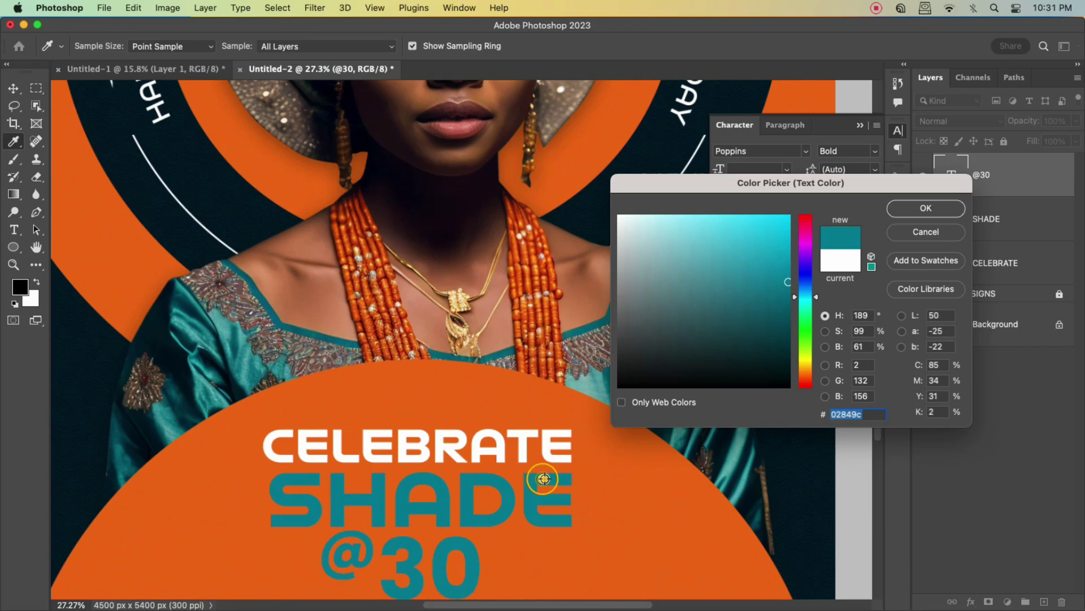
click(906, 214)
scroll(490, 471, down, 2)
click(552, 453)
click(848, 222)
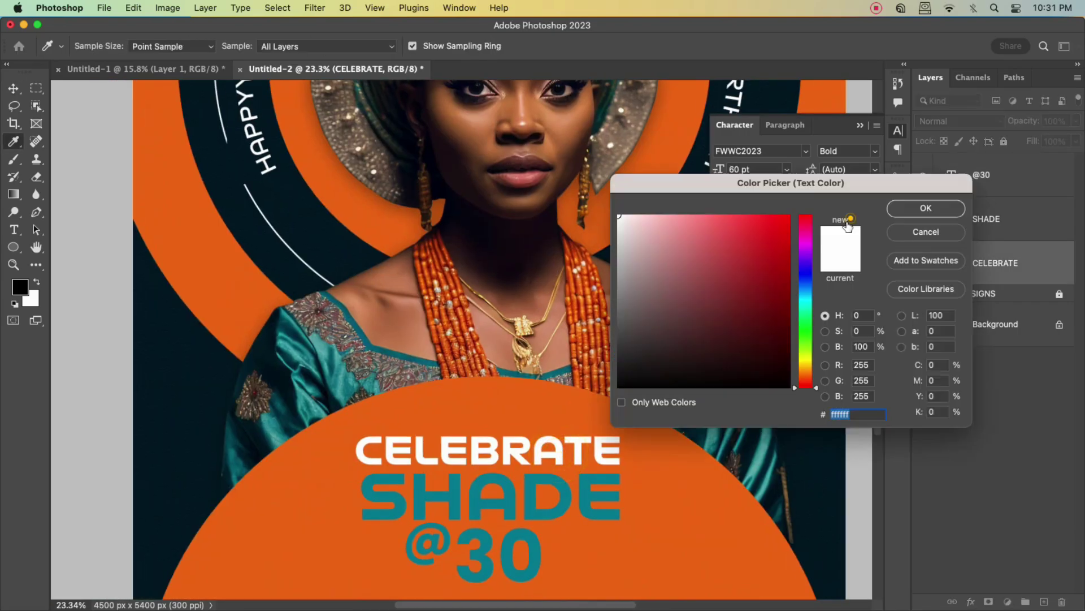
click(596, 481)
click(909, 212)
key(v)
scroll(622, 434, down, 3)
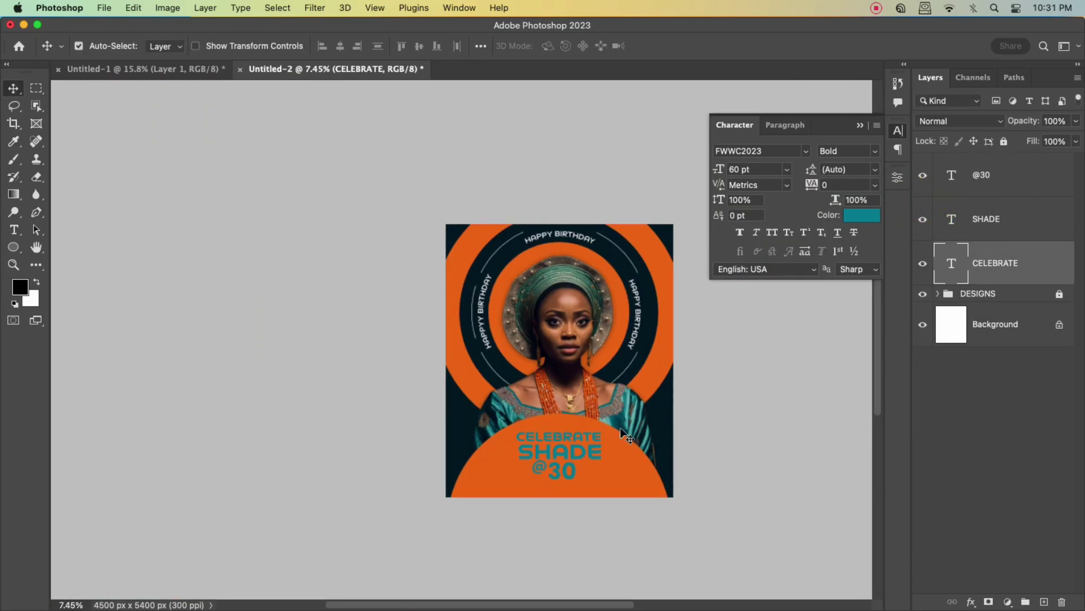
scroll(622, 434, up, 3)
click(1026, 279)
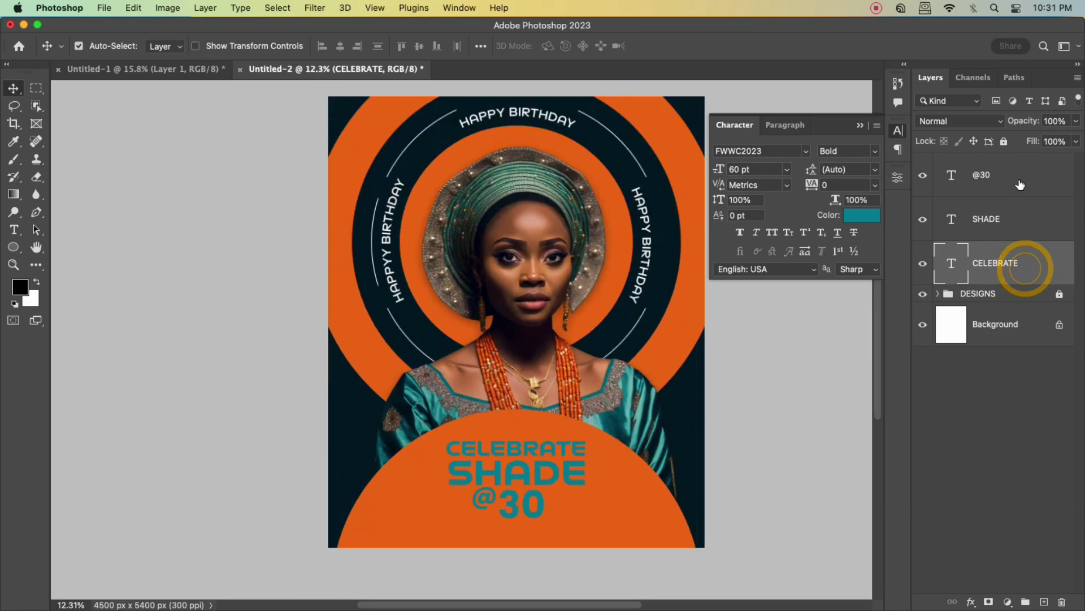
shift+click(1017, 175)
click(862, 215)
drag(650, 306, 619, 216)
click(907, 210)
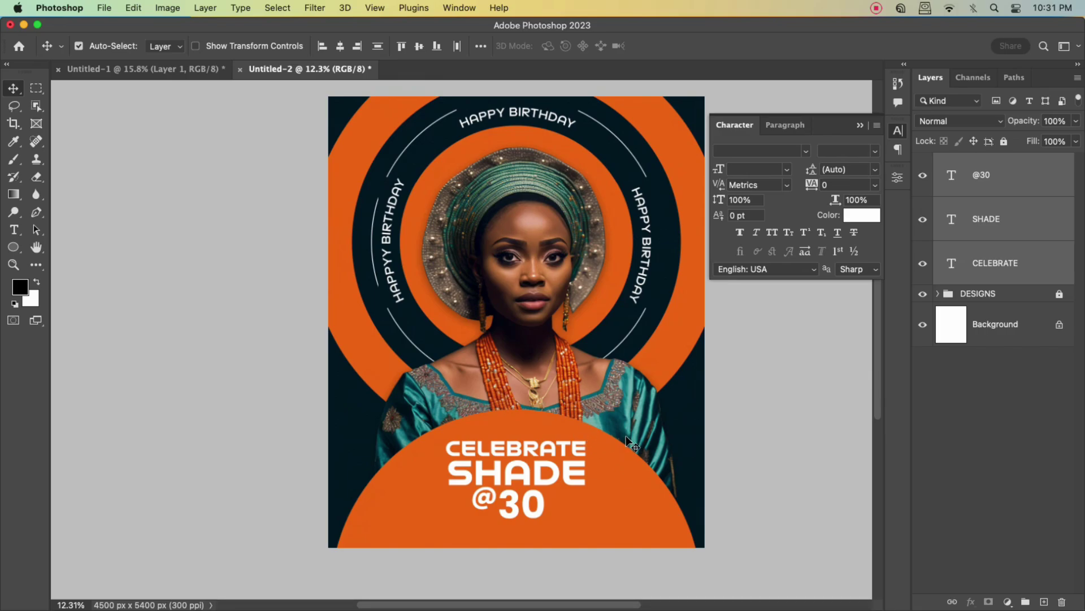
scroll(548, 402, down, 2)
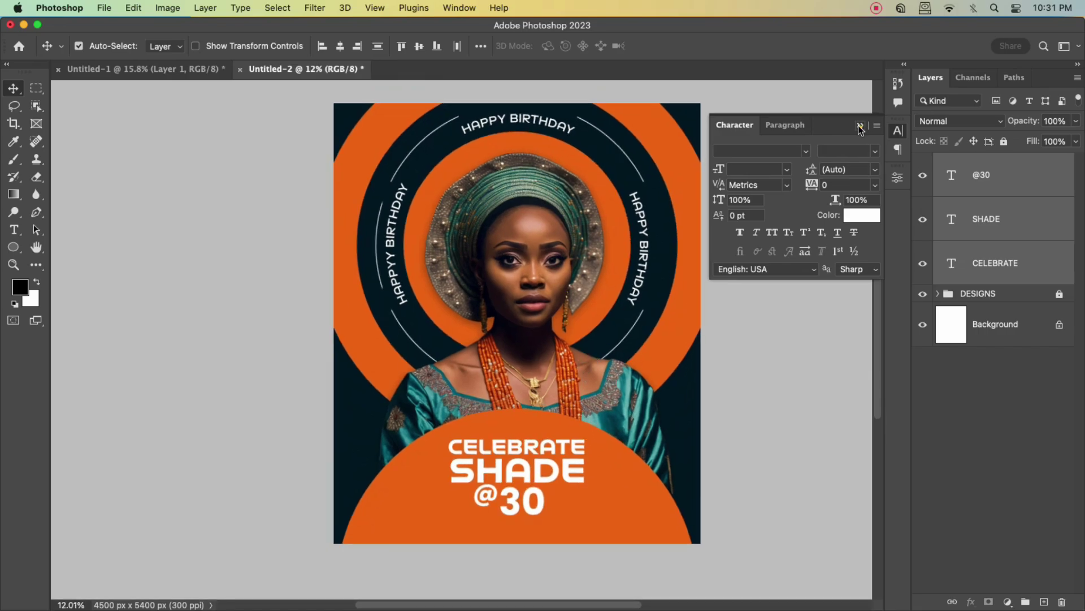
click(859, 126)
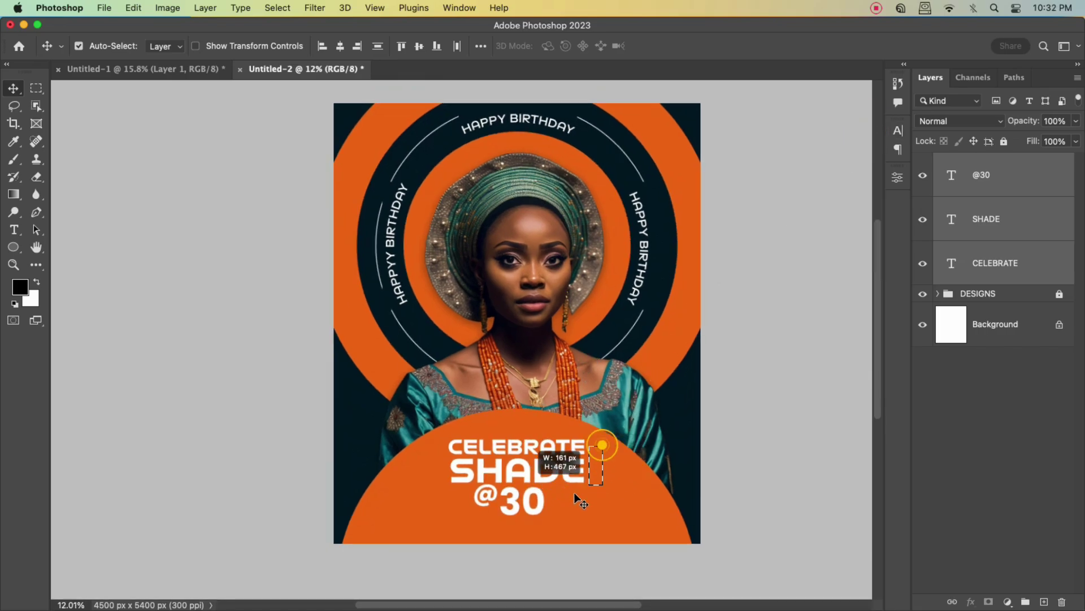
drag(574, 494, 477, 472)
key(super+t)
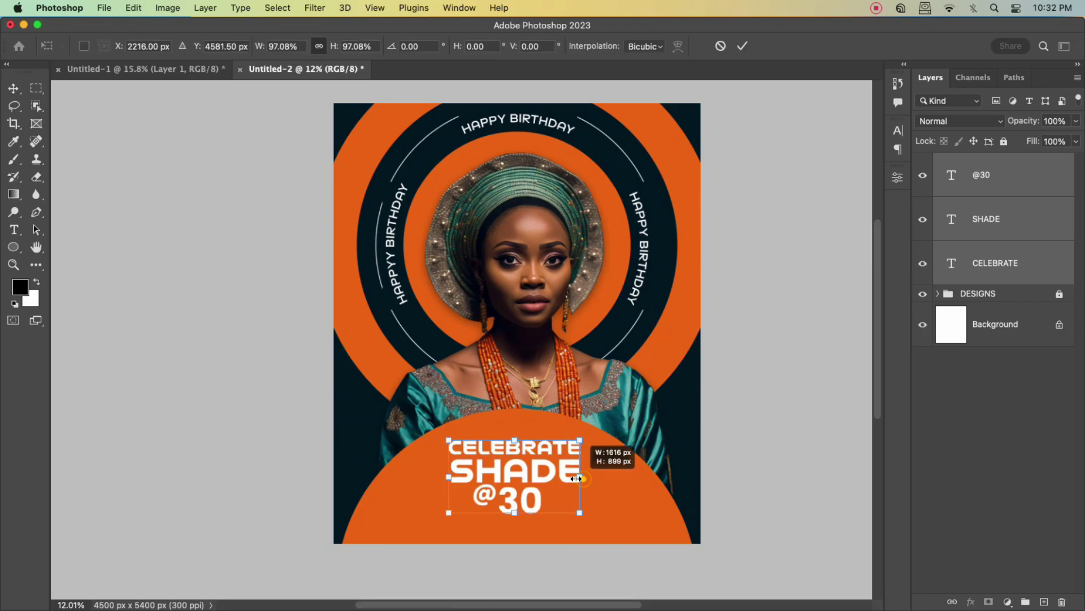
drag(576, 479, 551, 478)
drag(485, 472, 451, 482)
drag(518, 487, 581, 476)
click(742, 46)
Retype the copied CELEBRATE and SHADE lines as SATURDAY and 25 DEC.
scroll(608, 479, up, 2)
scroll(607, 480, up, 2)
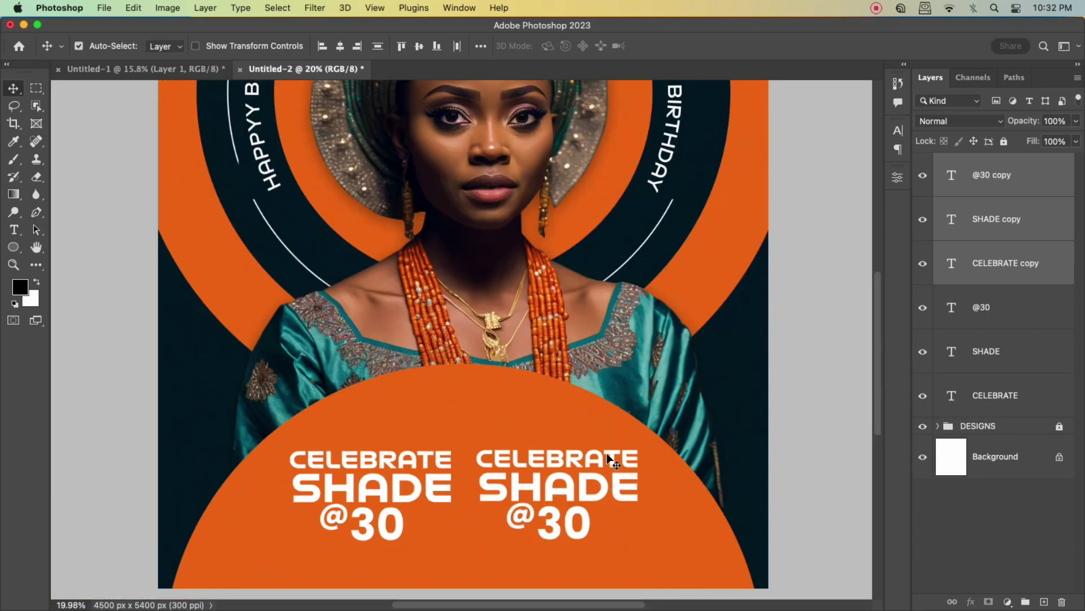
double_click(634, 461)
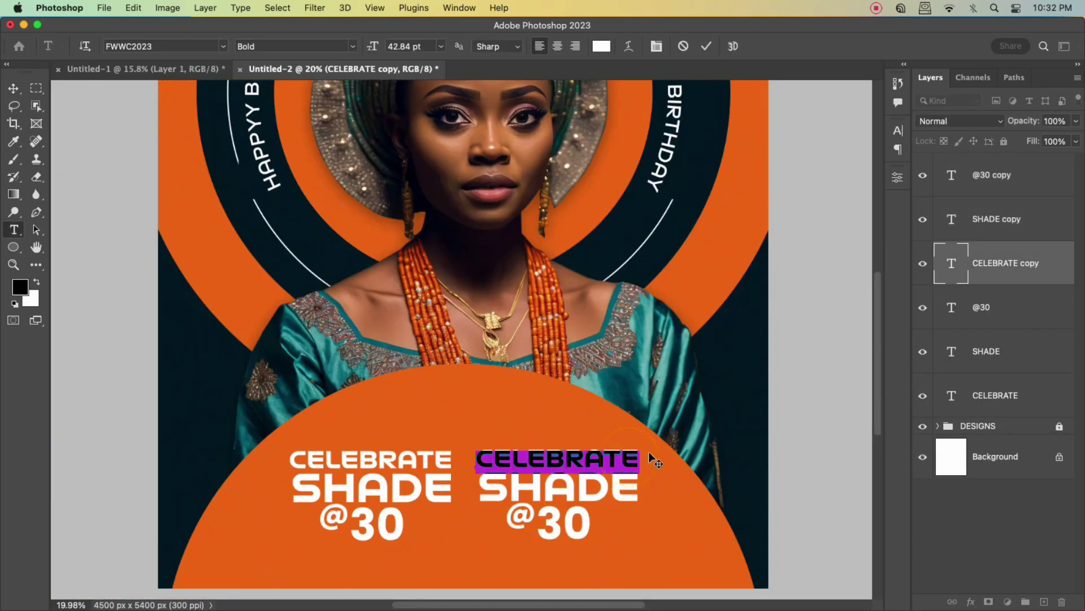
text(SATURDAY)
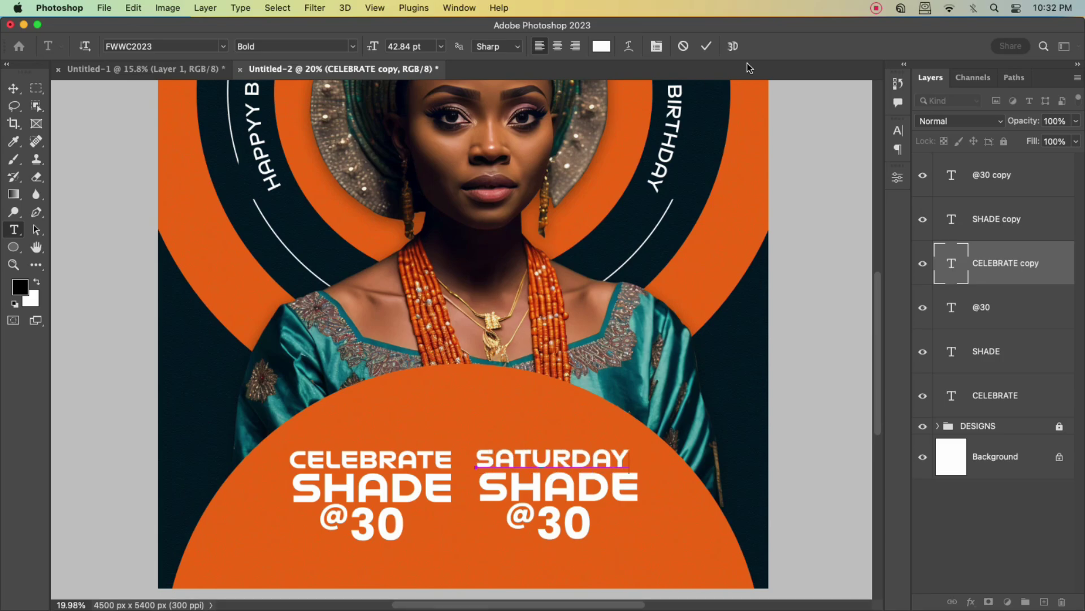
click(706, 45)
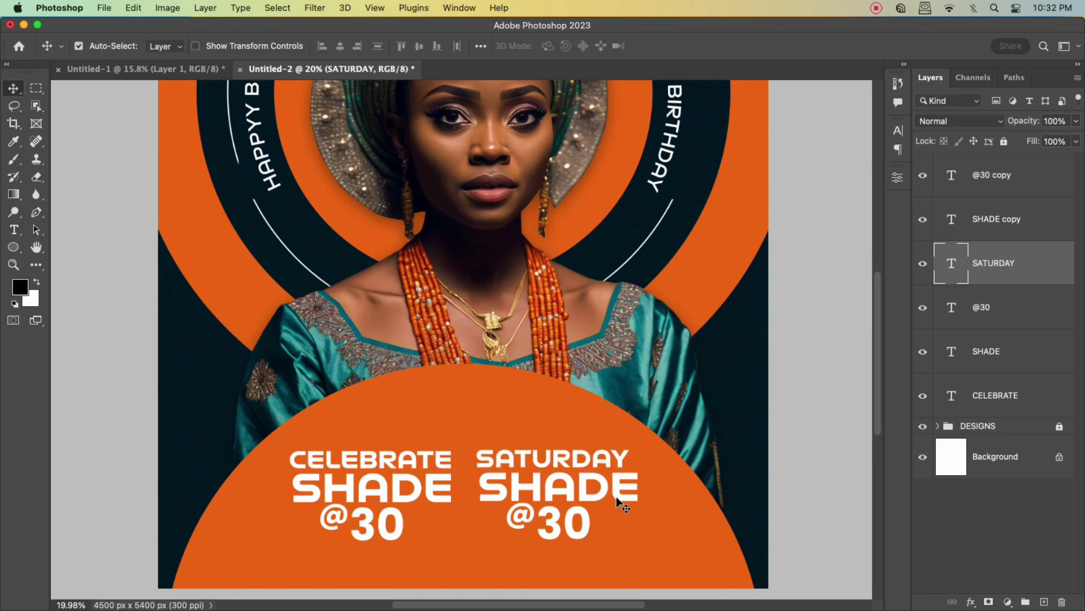
double_click(627, 489)
text(25TH)
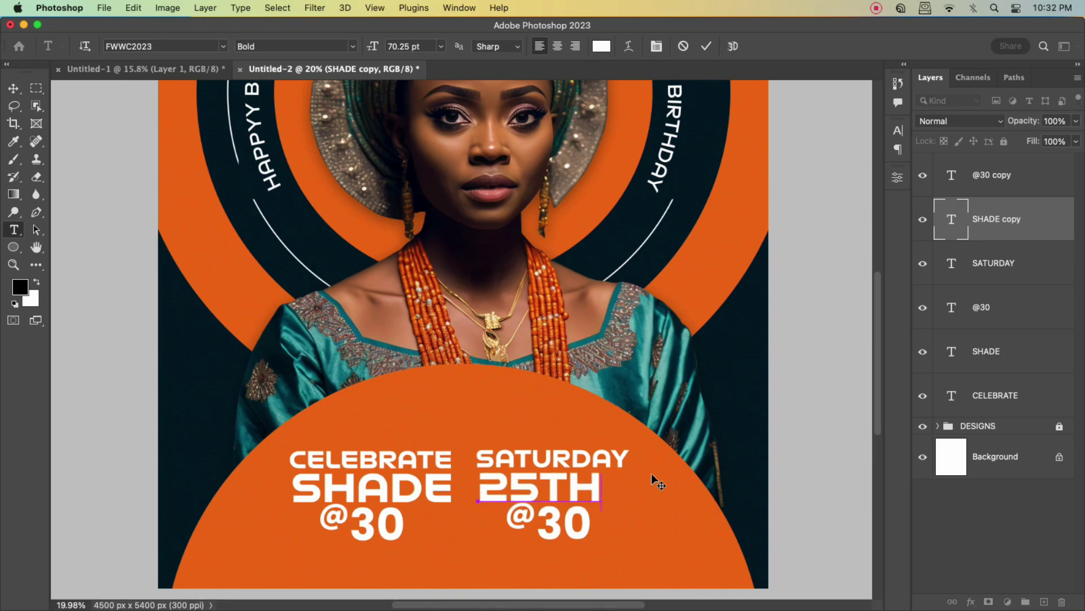
key(BackSpace)
key(BackSpace)
text(DEC)
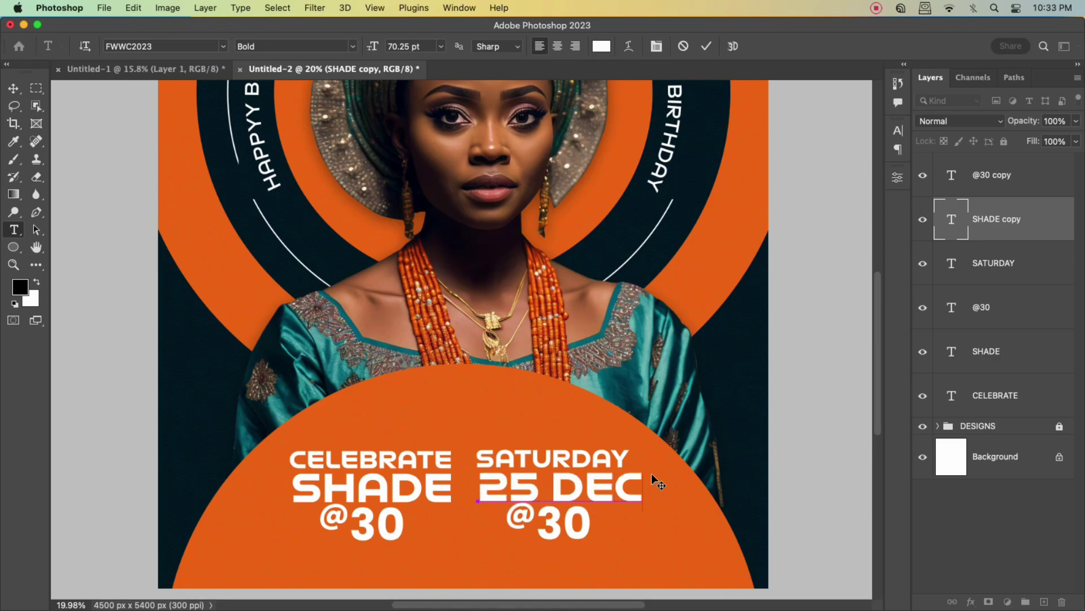
click(706, 46)
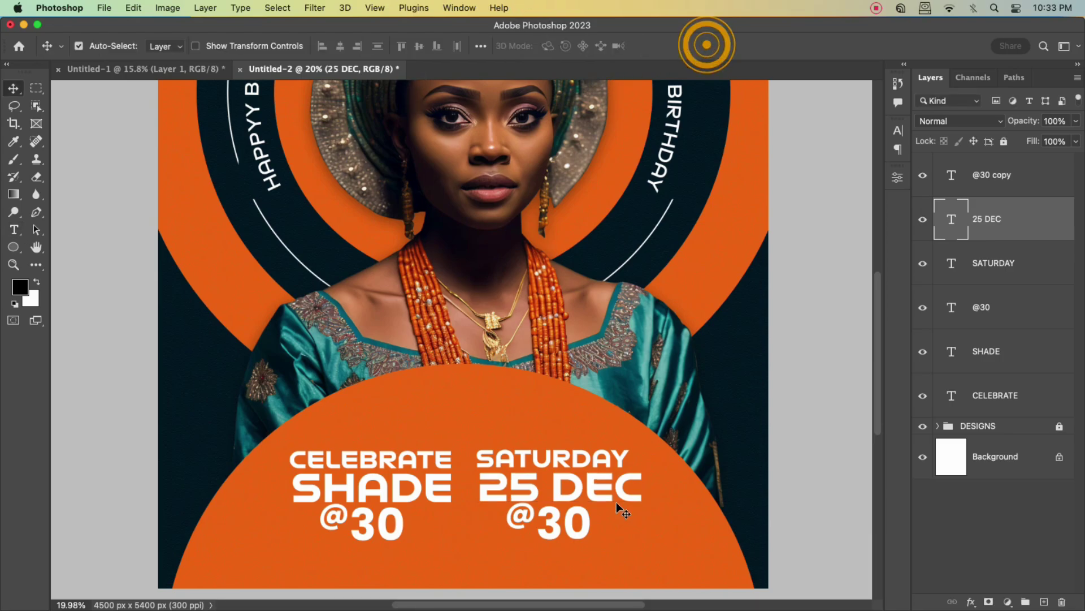
ctrl+click(578, 517)
key(super+a)
key(BackSpace)
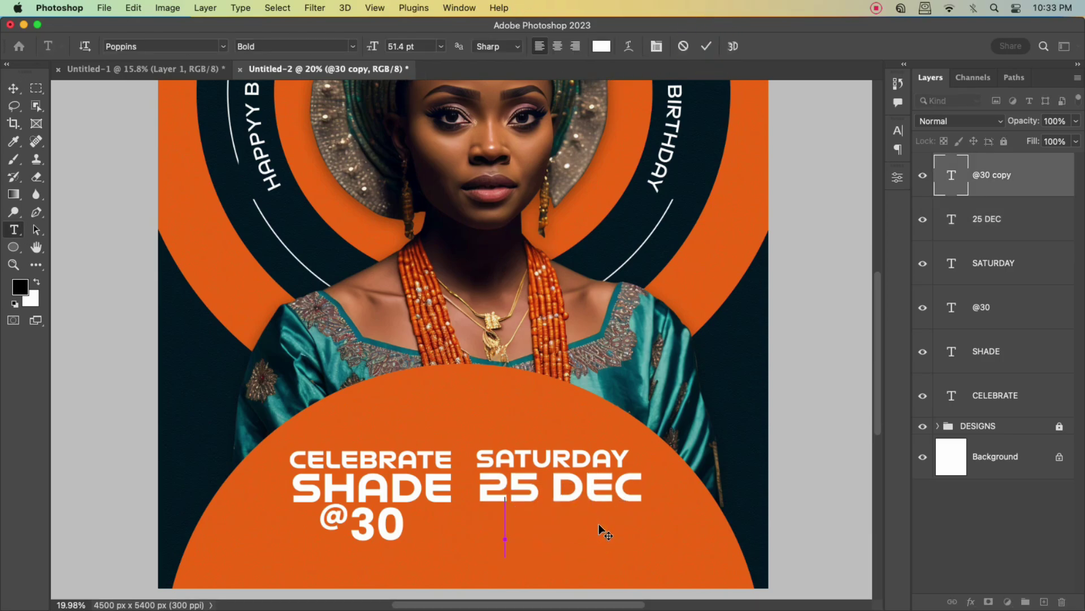
text(2023)
click(706, 46)
drag(541, 508, 543, 515)
click(898, 130)
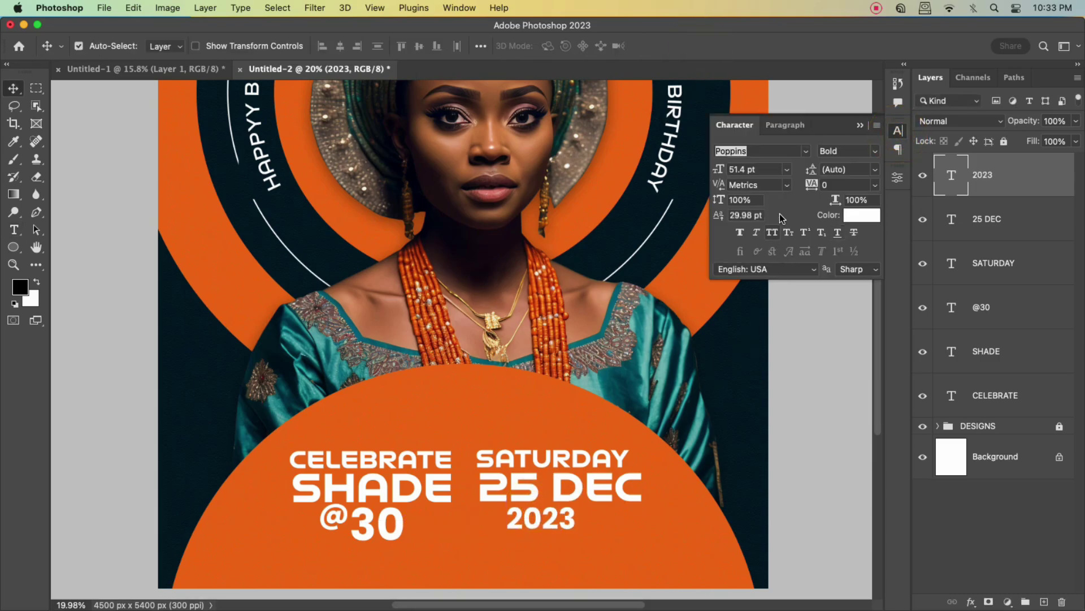
click(786, 169)
click(746, 395)
drag(584, 514, 587, 522)
Centre both text columns on the poster and unlock the DESIGNS group.
scroll(586, 515, down, 2)
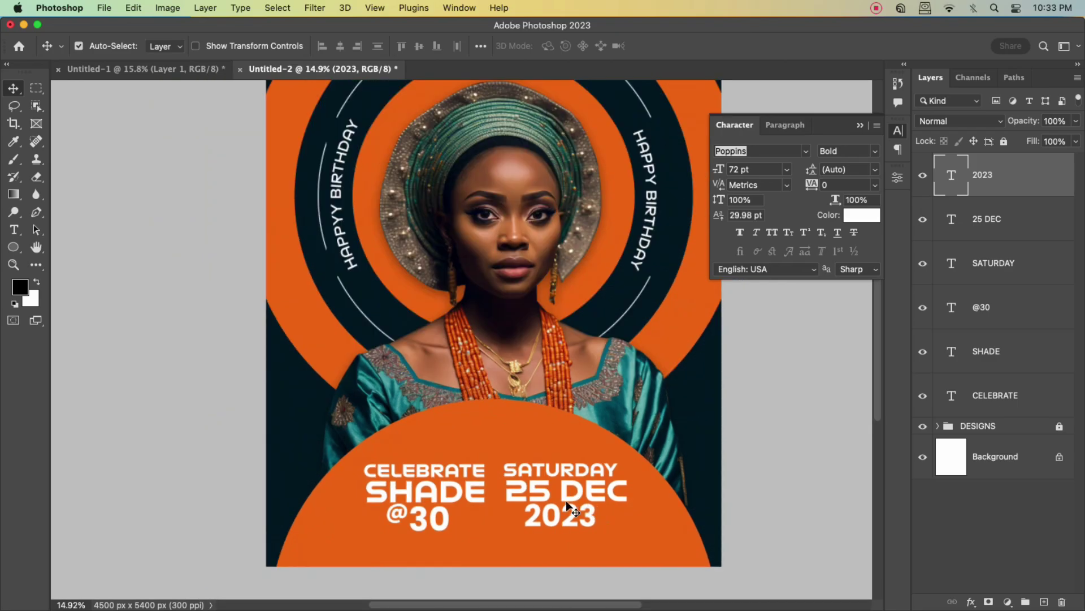
drag(355, 459, 593, 532)
drag(574, 494, 572, 494)
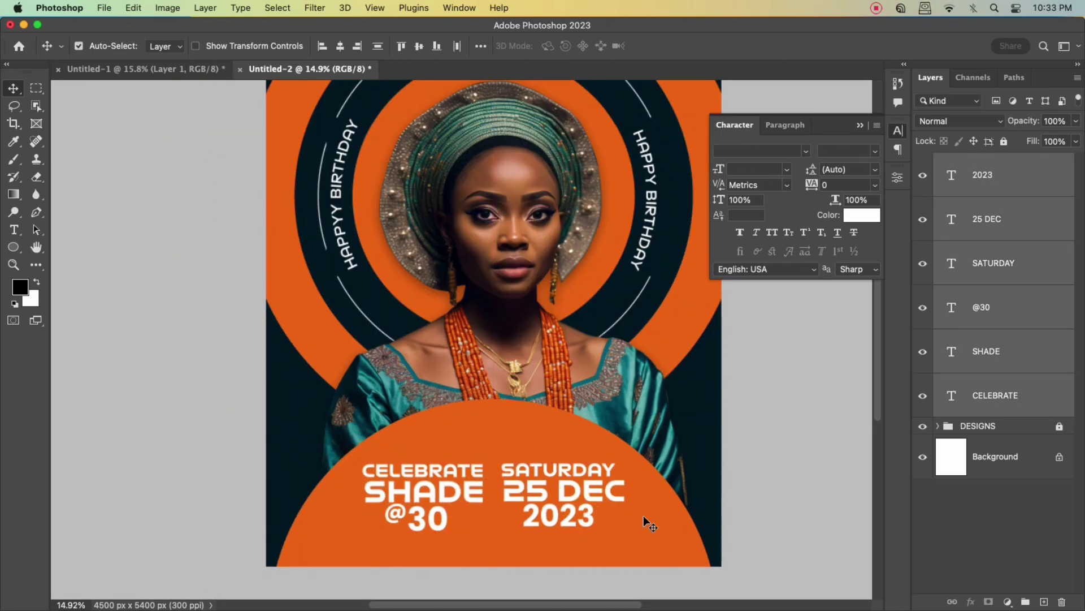
click(687, 509)
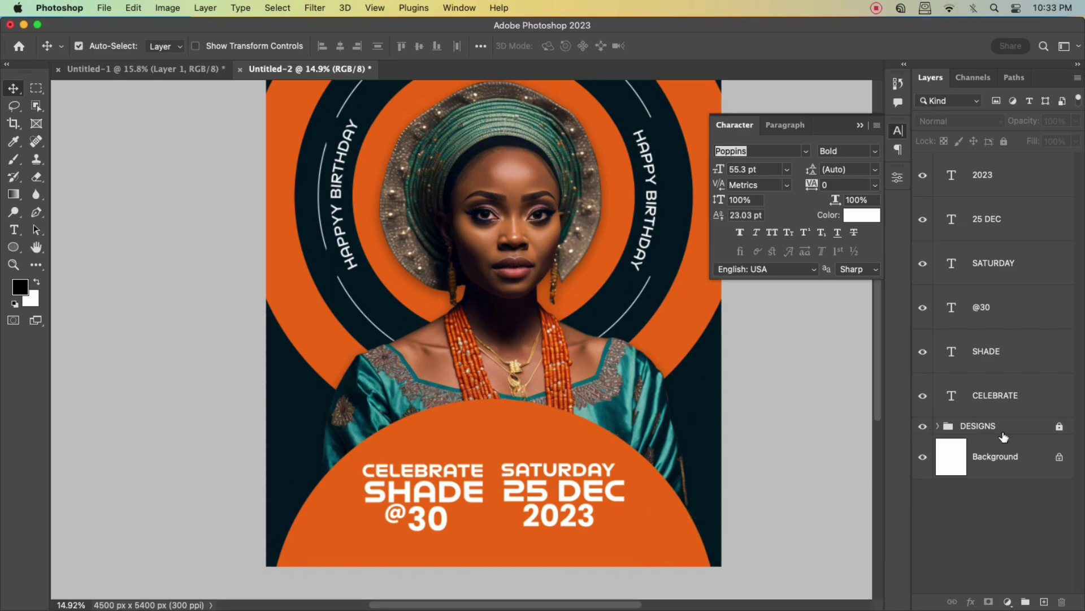
click(1059, 425)
Draw a rectangle over the celebration and date text.
click(937, 426)
click(663, 528)
click(14, 247)
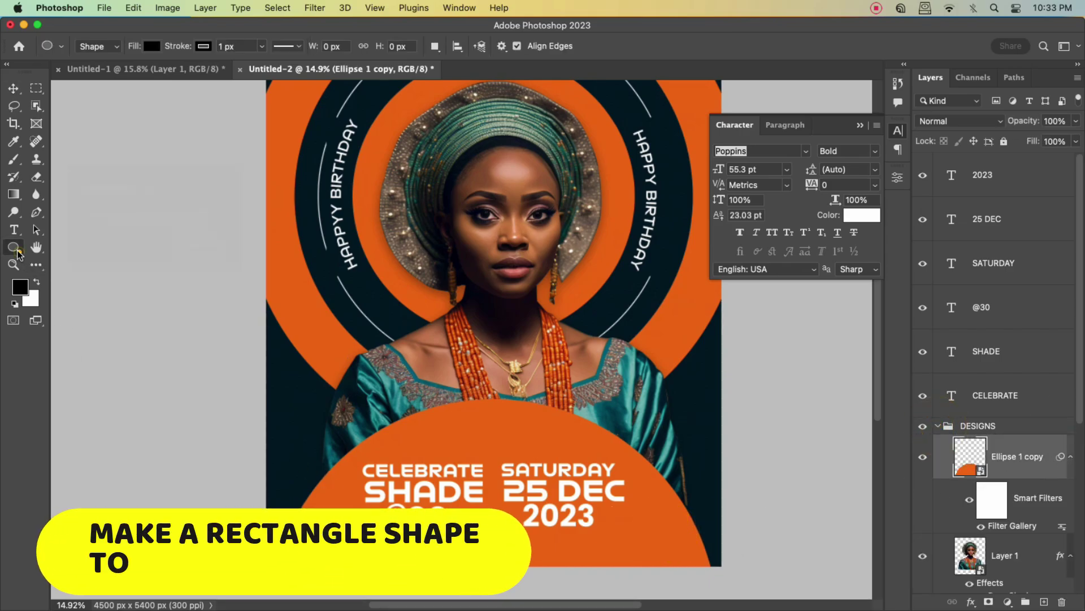
click(57, 245)
drag(347, 462, 640, 535)
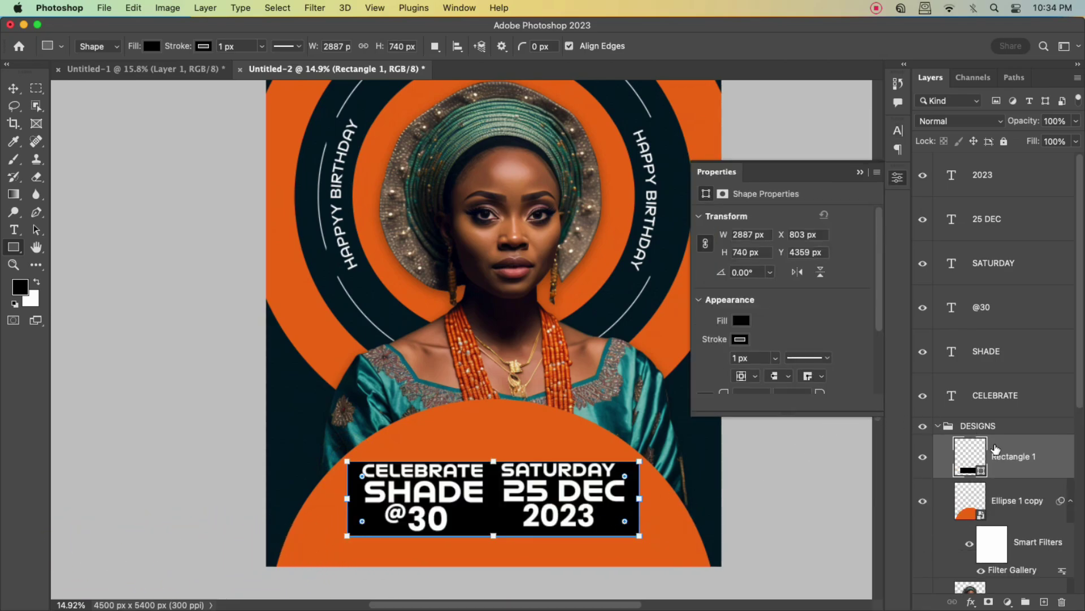
Remove the rectangle's stroke, fill it with teal, and round its corners into a pill.
click(1036, 460)
click(742, 340)
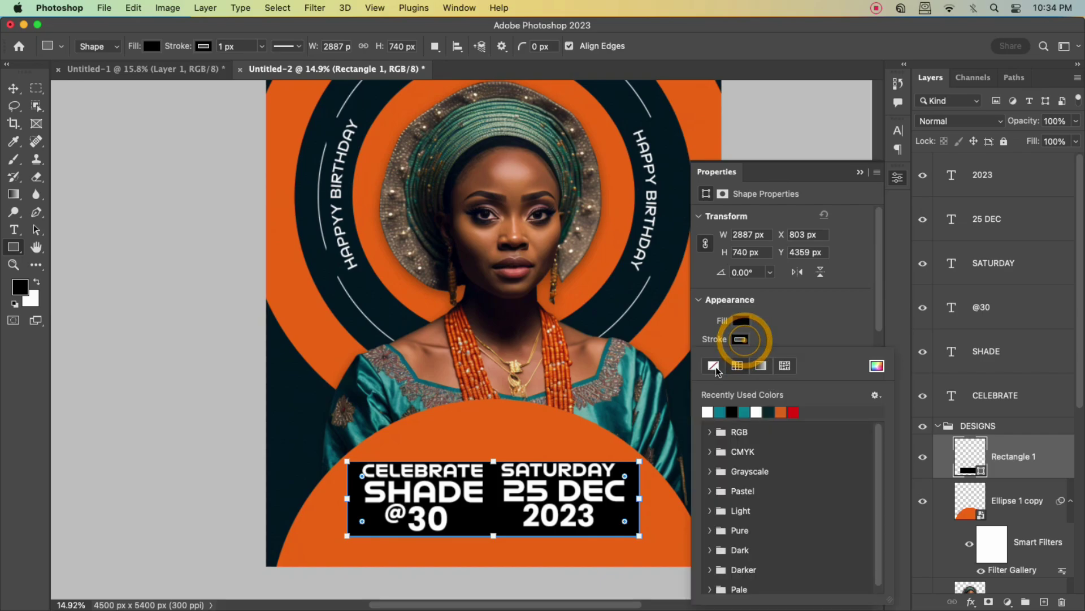
click(714, 366)
click(810, 323)
click(741, 321)
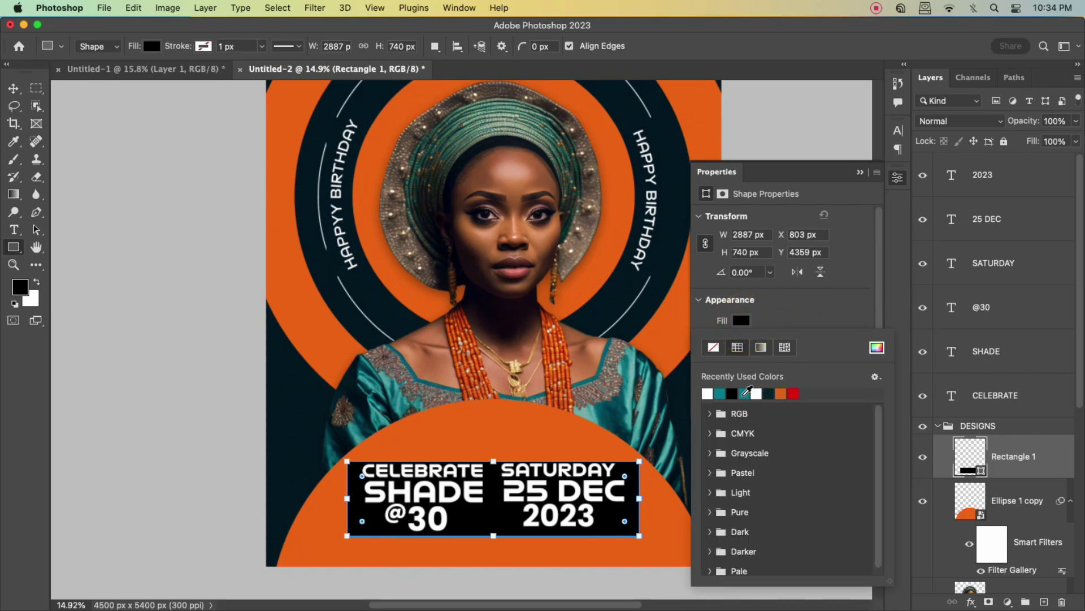
click(743, 392)
drag(625, 477, 591, 497)
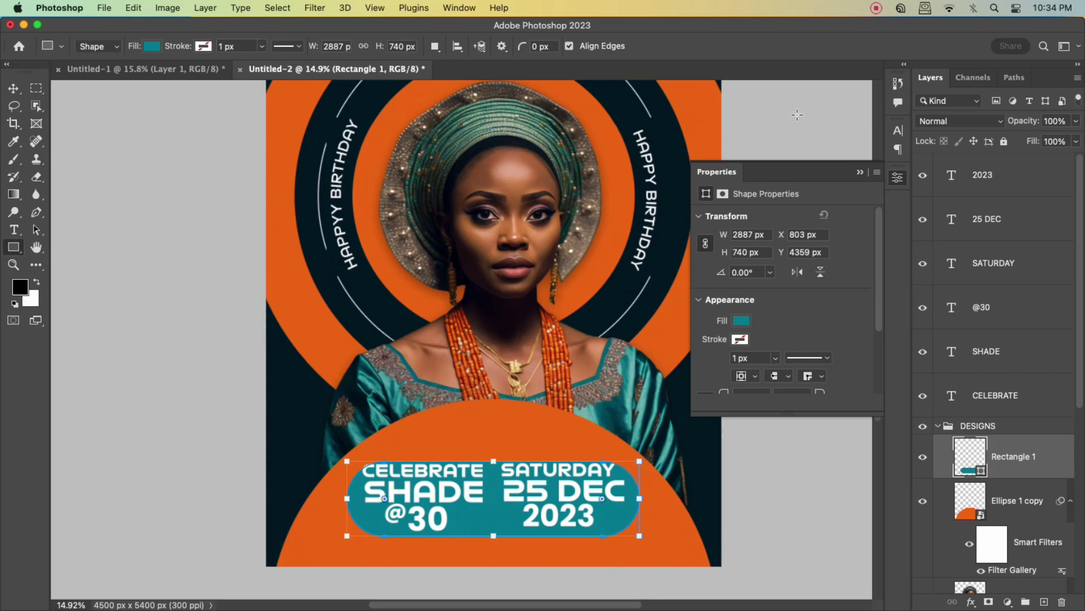
Nudge the pill slightly upward and recolour it dark teal 044a56.
click(6, 89)
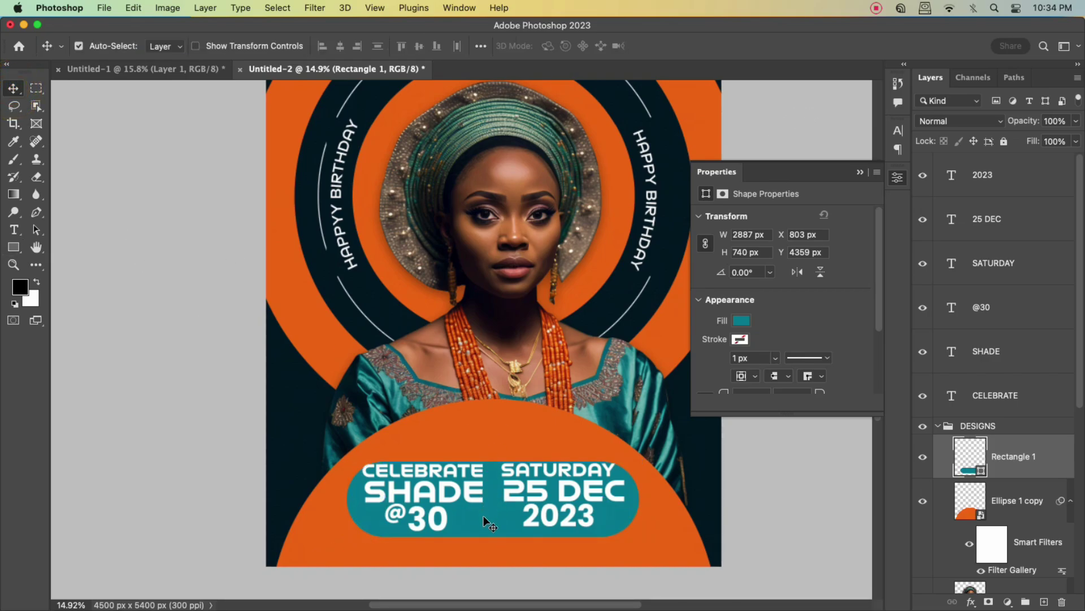
key(Up)
key(Up)
key(Up)
key(Up)
key(Up)
key(Up)
key(Up)
key(Up)
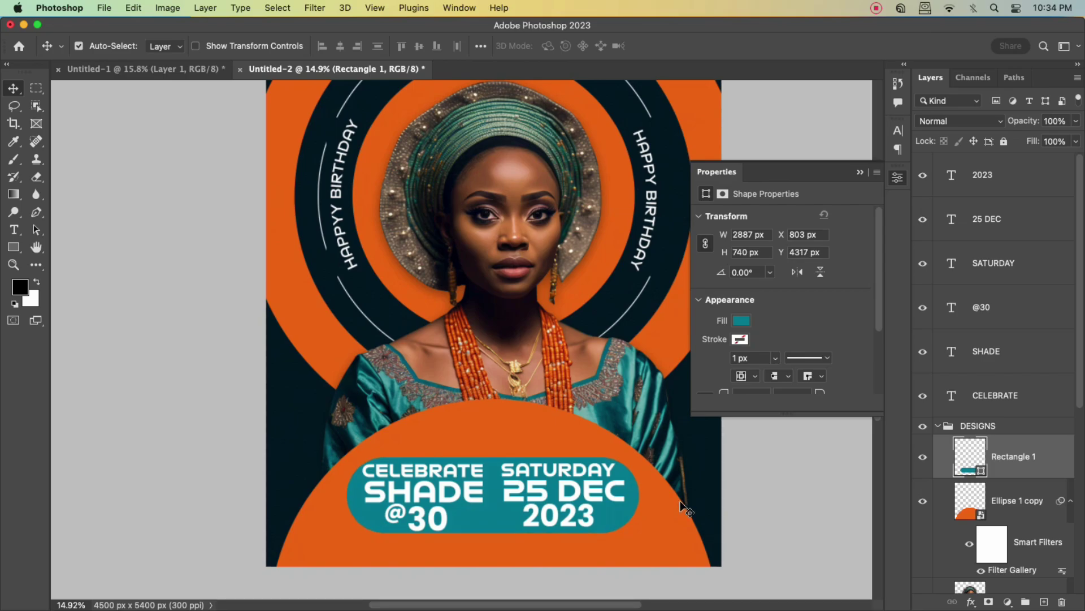
key(Up)
key(Up)
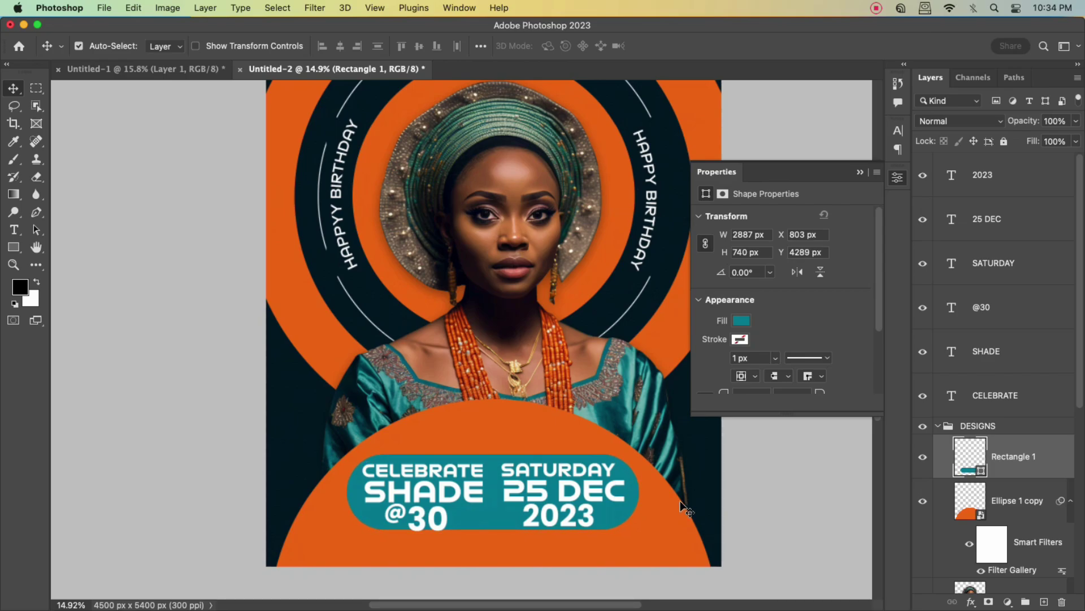
key(Down)
click(435, 517)
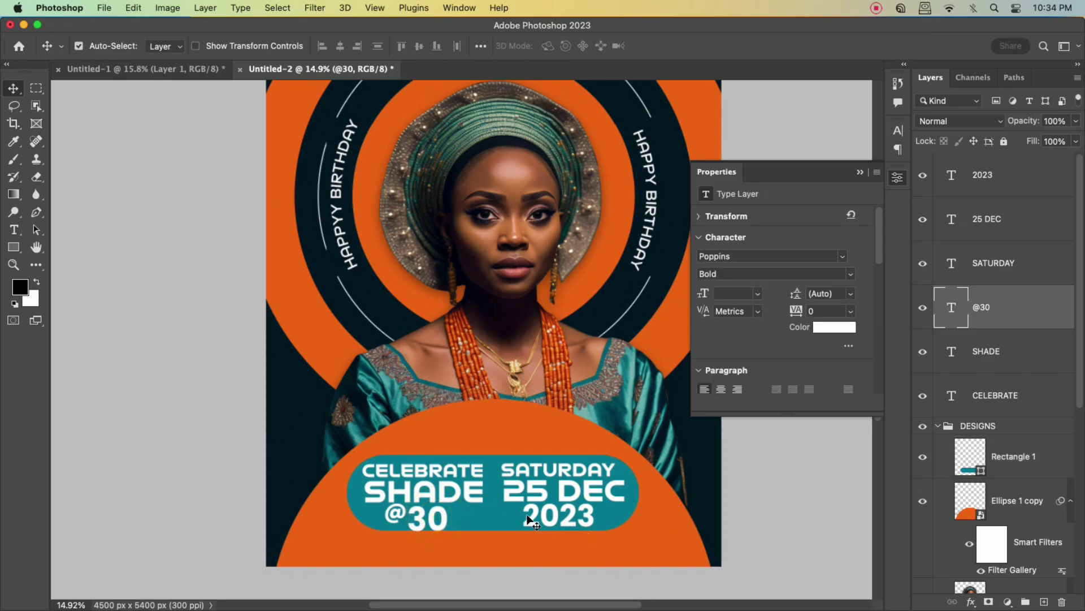
click(629, 500)
double_click(982, 474)
click(790, 335)
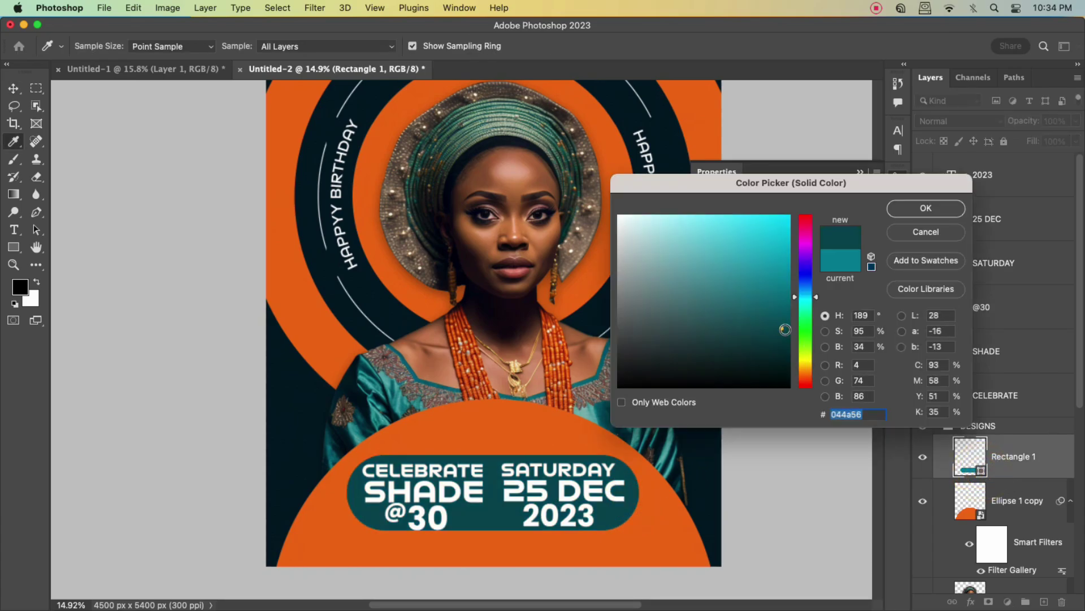
click(905, 214)
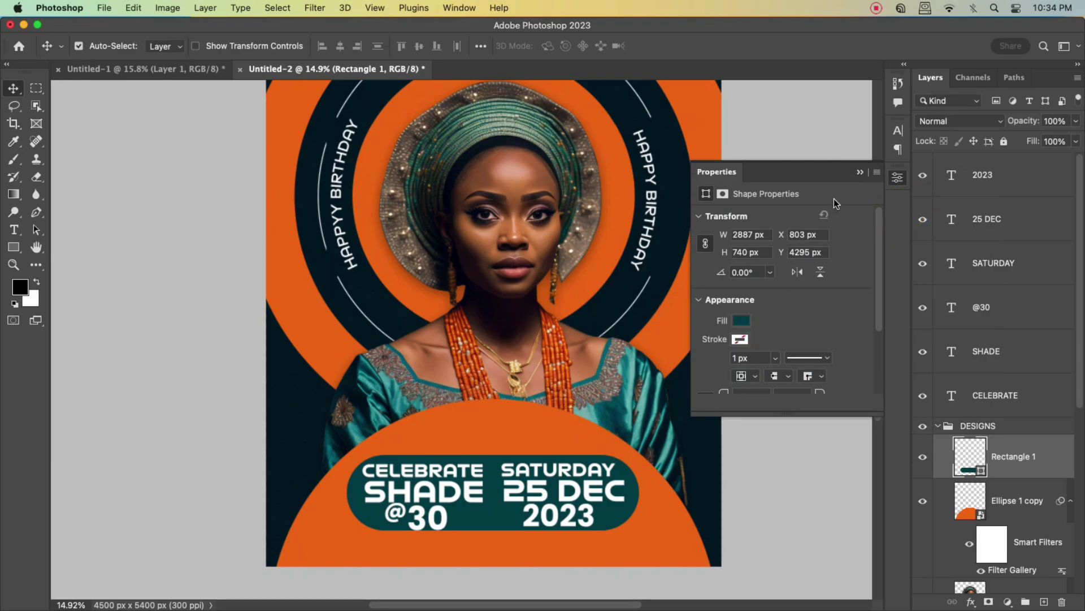
click(859, 172)
Collapse and lock the DESIGNS layer group.
scroll(695, 415, down, 1)
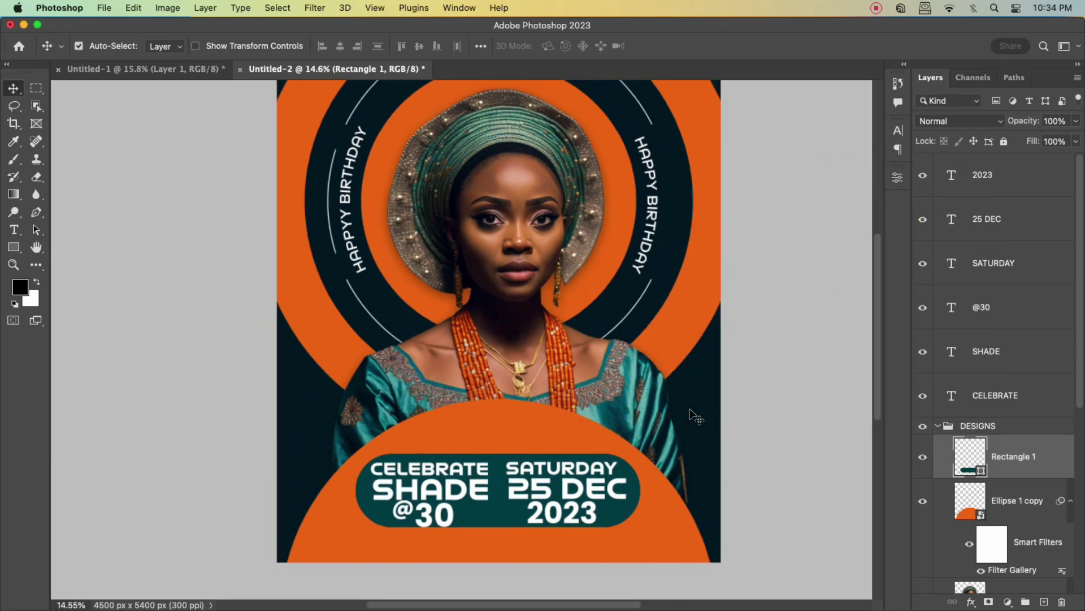
scroll(543, 451, up, 3)
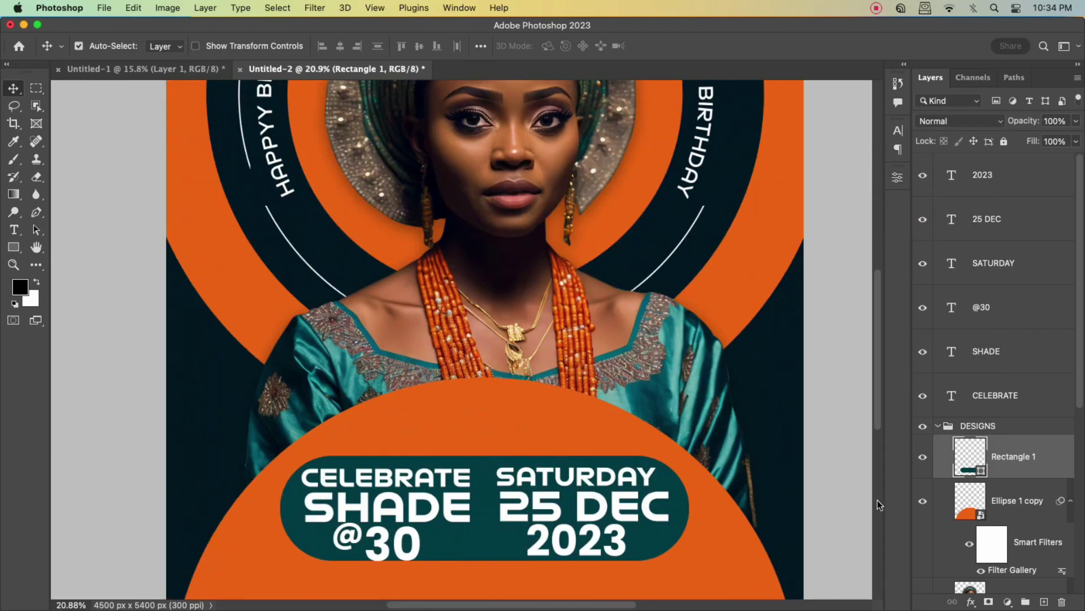
click(937, 425)
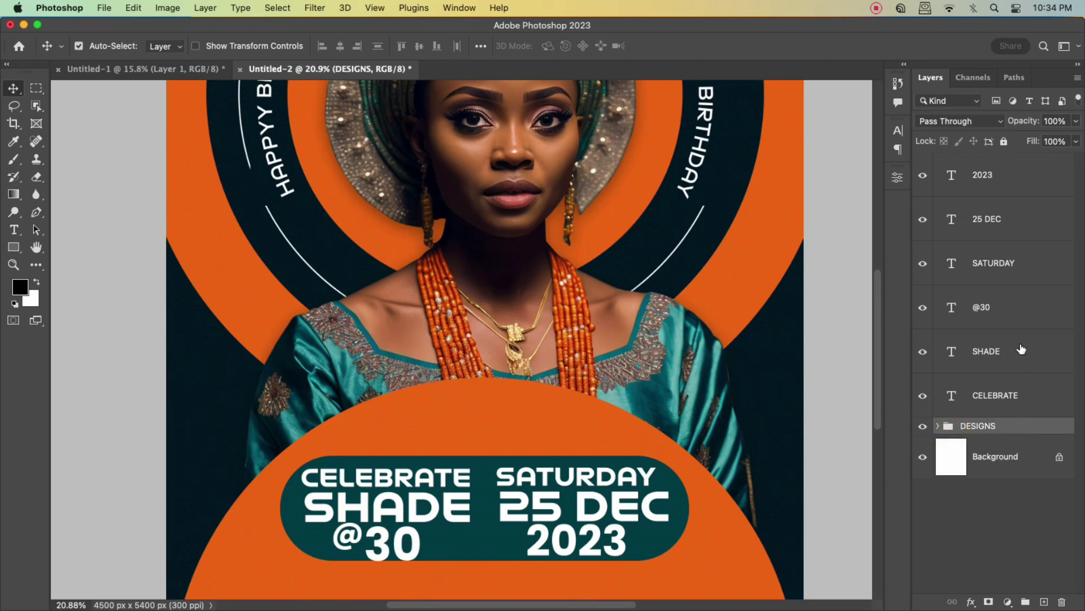
click(1004, 141)
Scale the six text lines to about 87% and move them up to centre in the pill.
drag(299, 476, 665, 550)
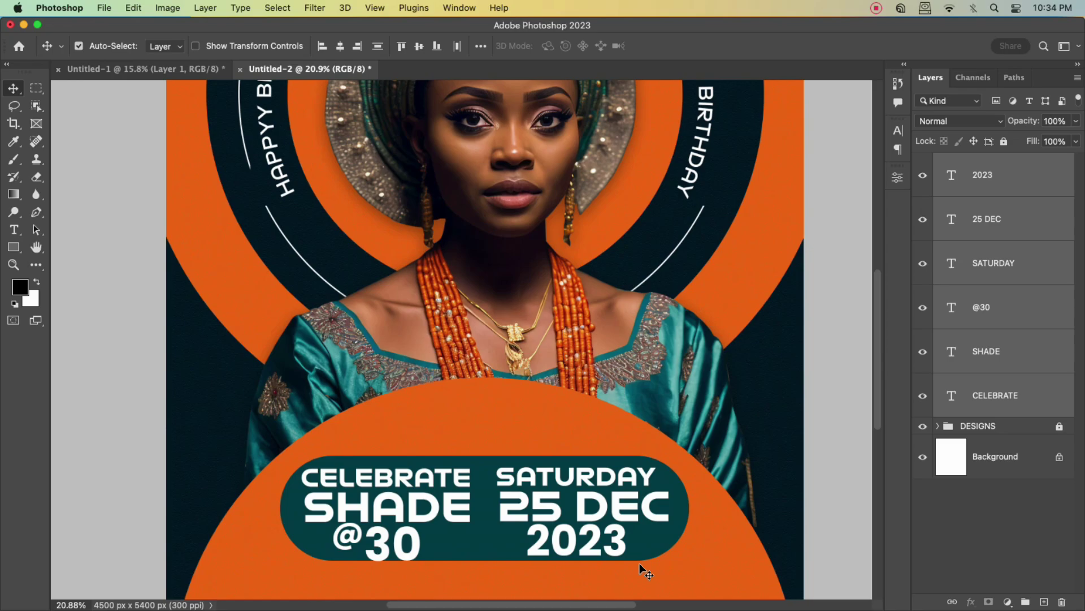
key(super+t)
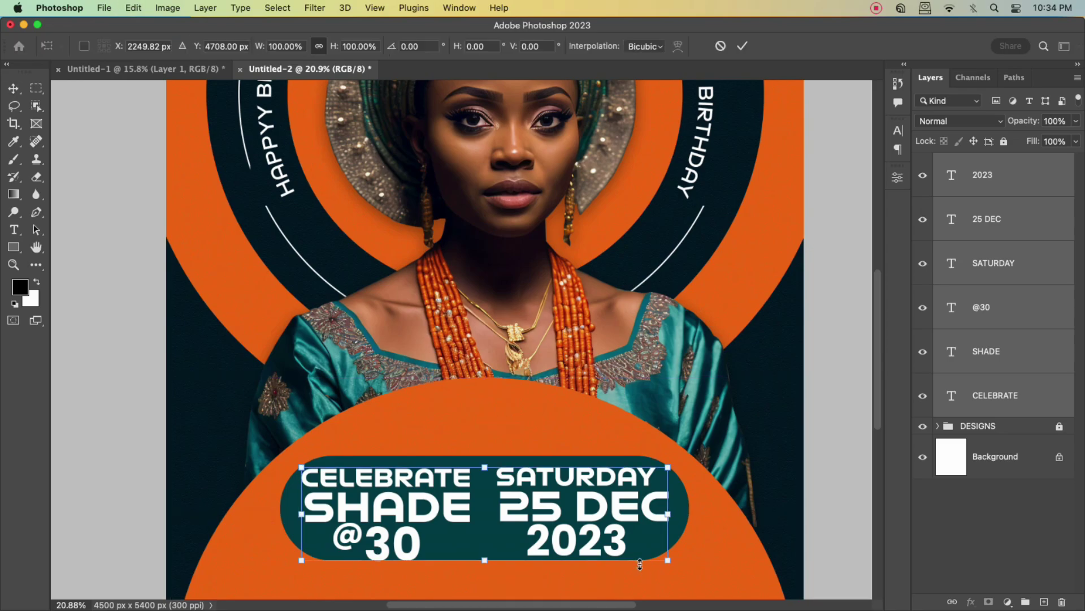
drag(671, 517, 645, 515)
drag(564, 522, 565, 516)
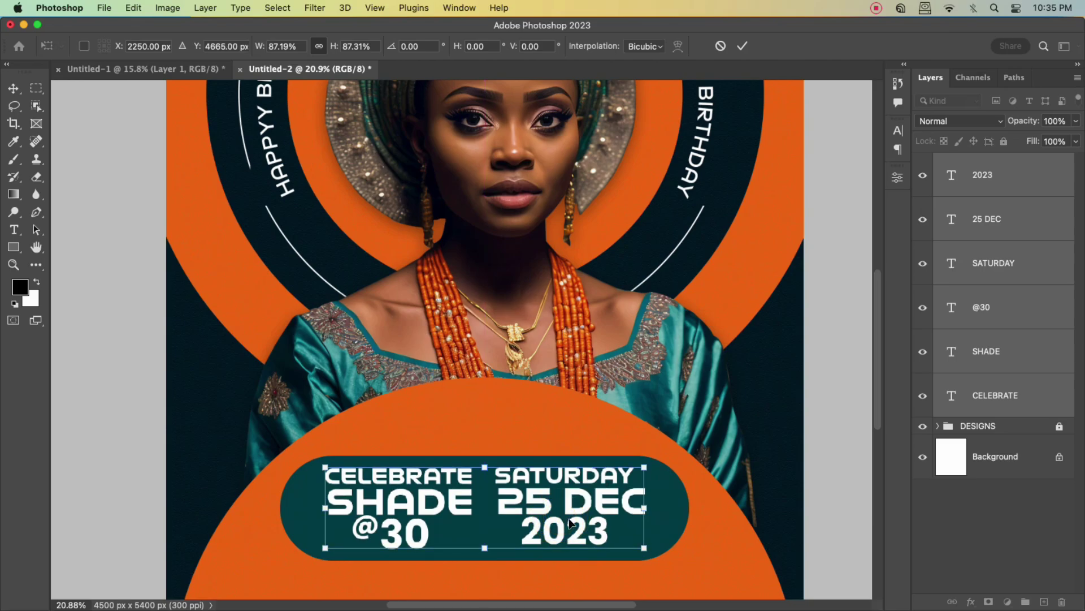
click(742, 47)
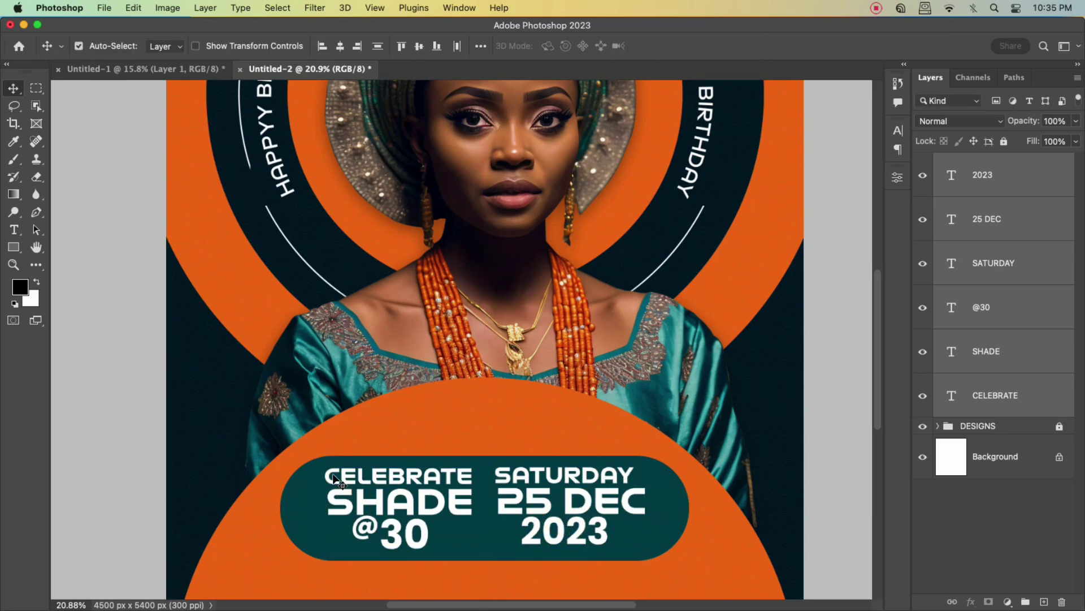
scroll(489, 460, down, 5)
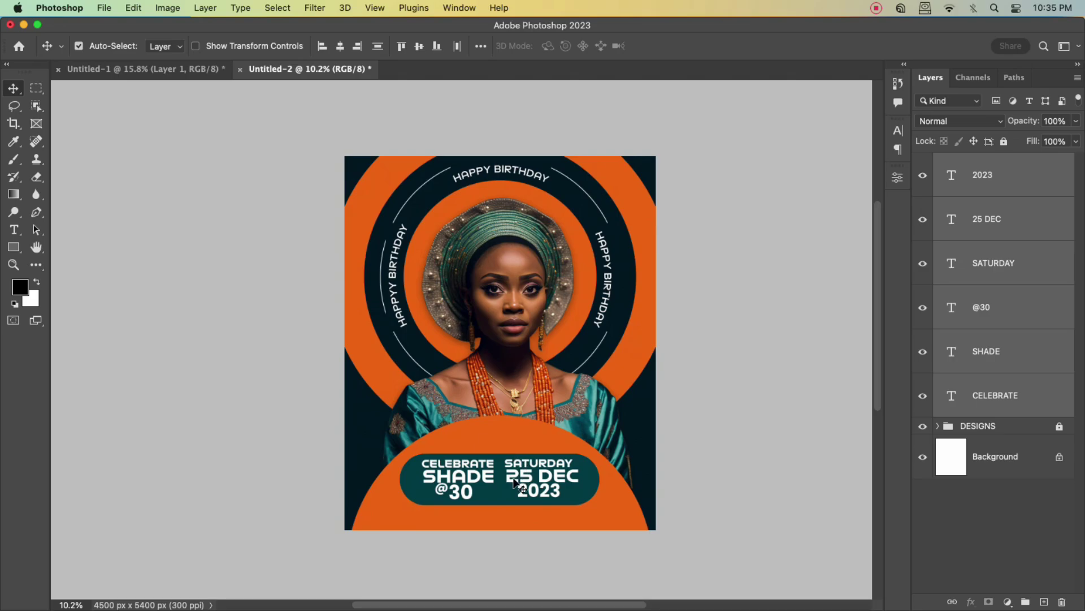
scroll(557, 480, up, 1)
scroll(608, 490, up, 3)
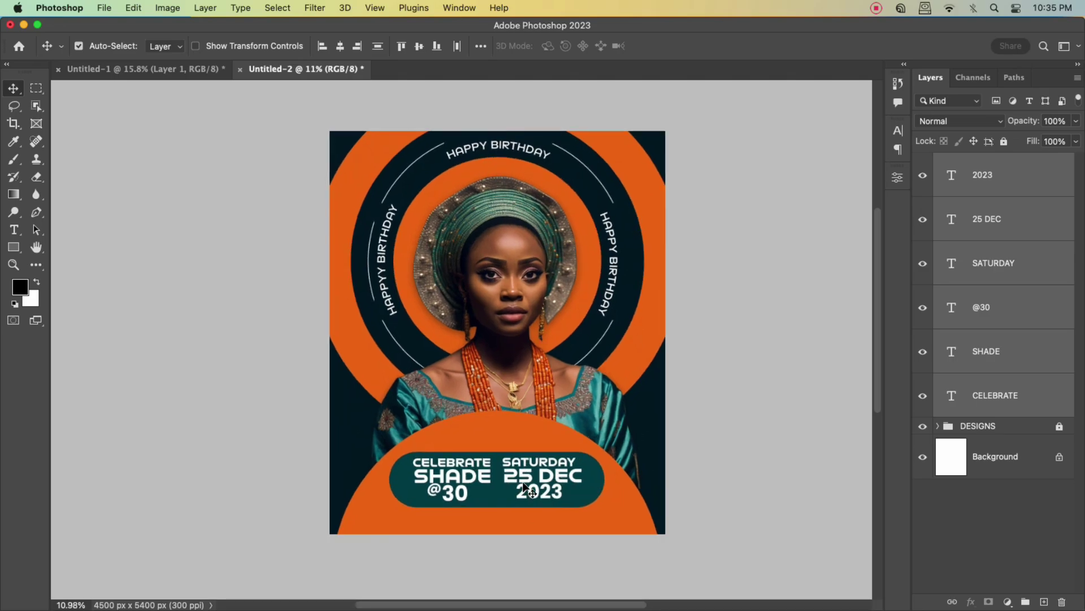
scroll(597, 502, up, 1)
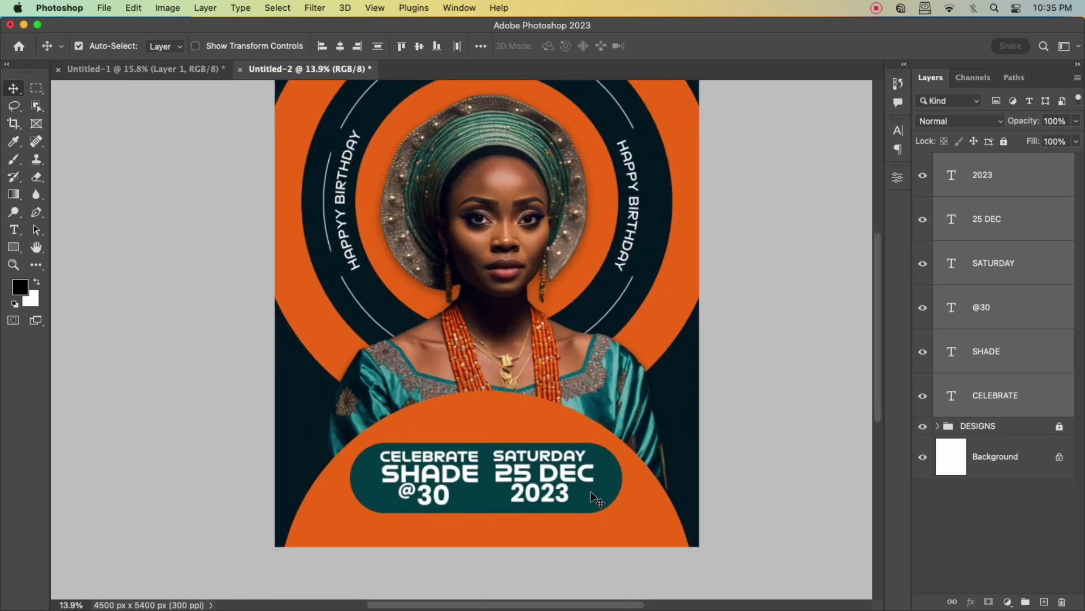
scroll(580, 496, up, 3)
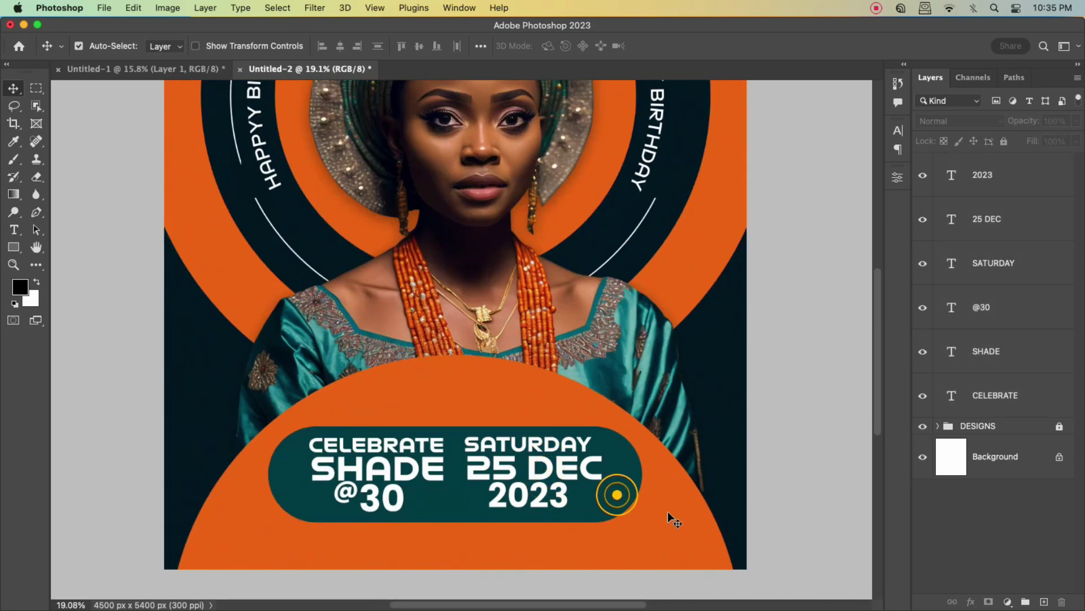
Set letter spacing to -50 on 25 DEC and 10 on SATURDAY.
click(593, 478)
double_click(590, 477)
click(602, 477)
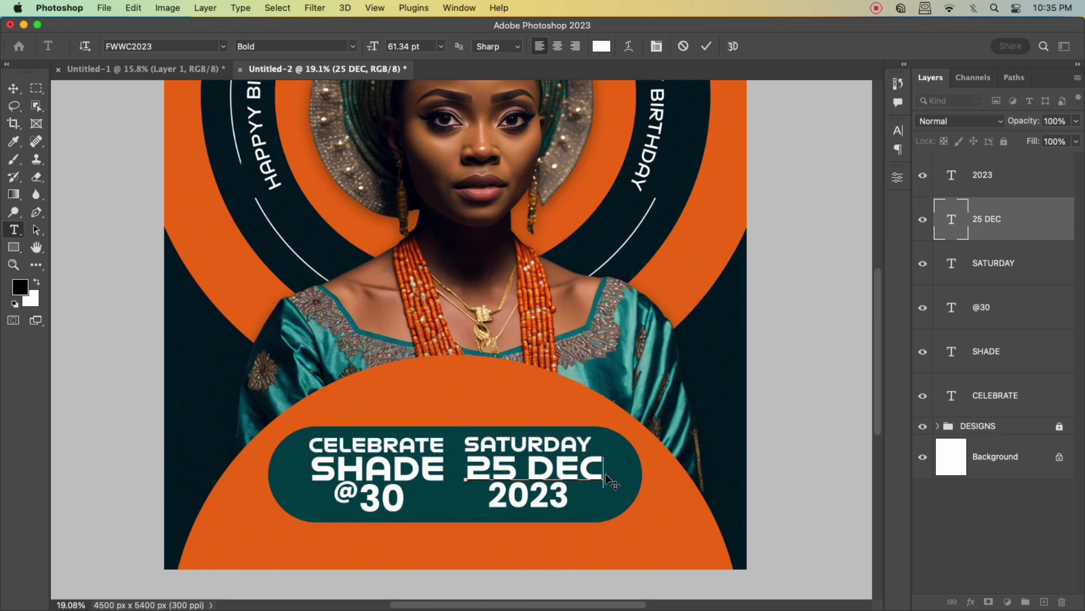
drag(603, 467, 475, 451)
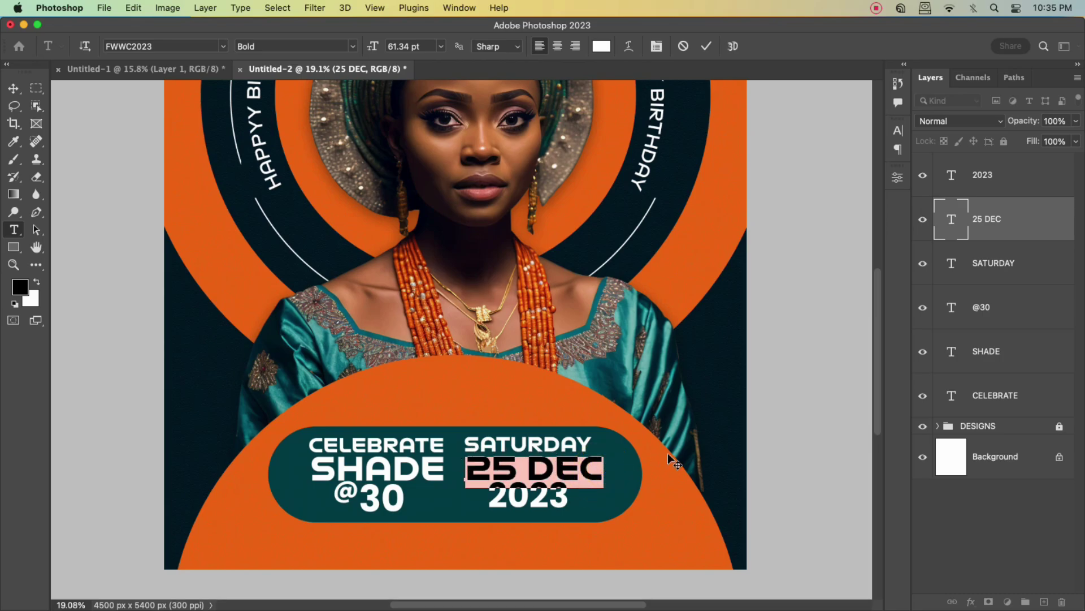
click(899, 131)
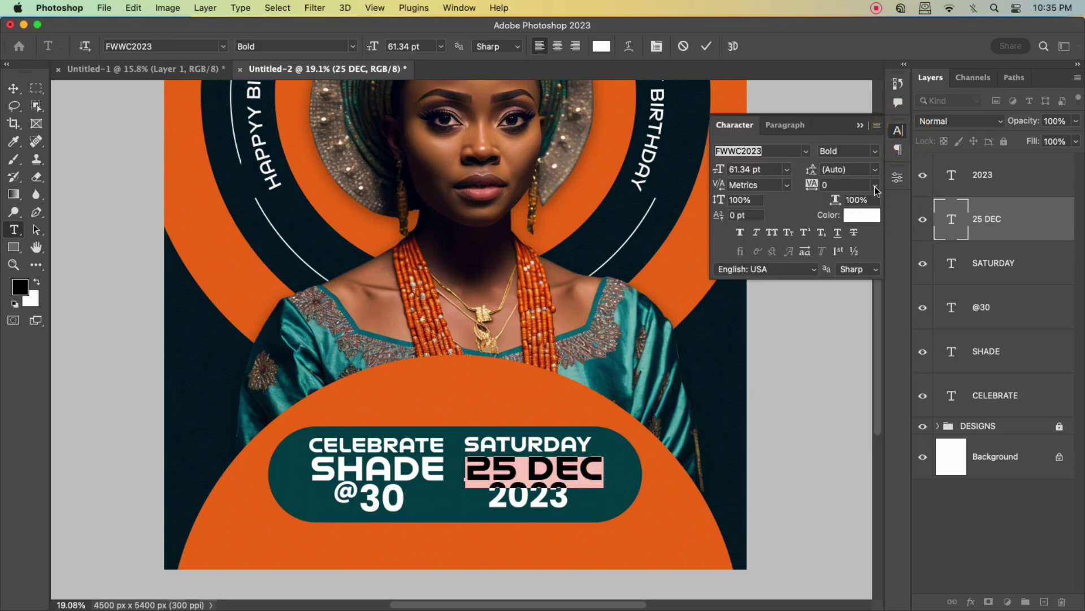
click(875, 185)
click(854, 233)
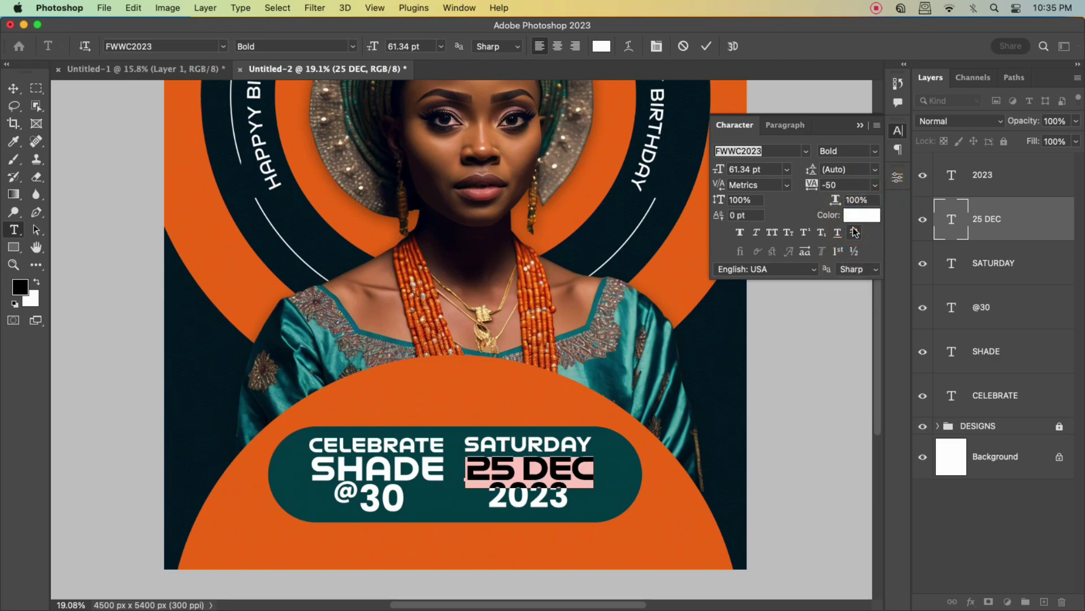
click(706, 45)
key(v)
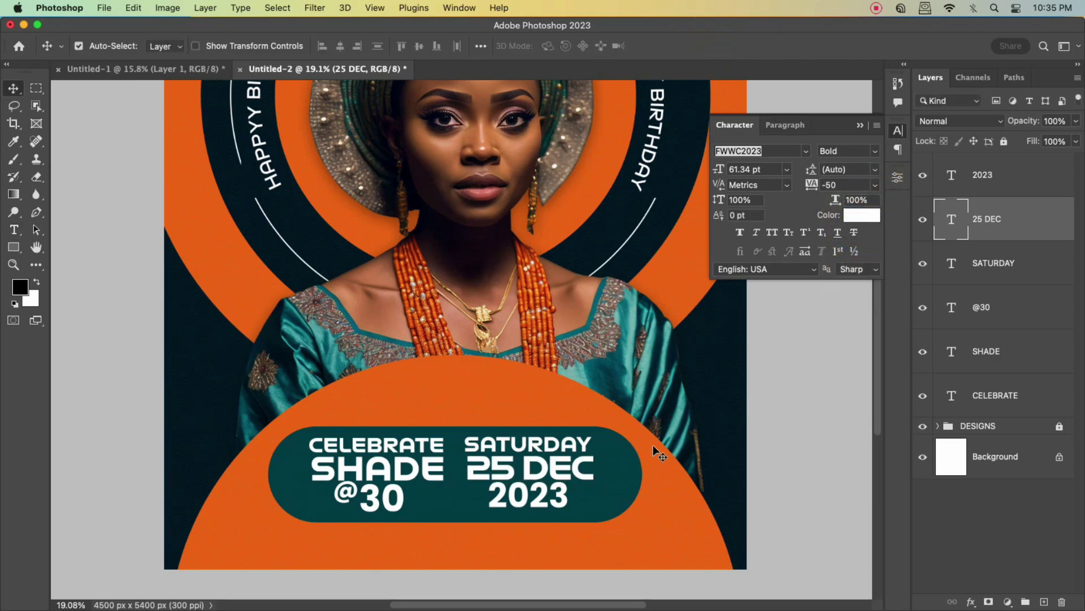
click(582, 449)
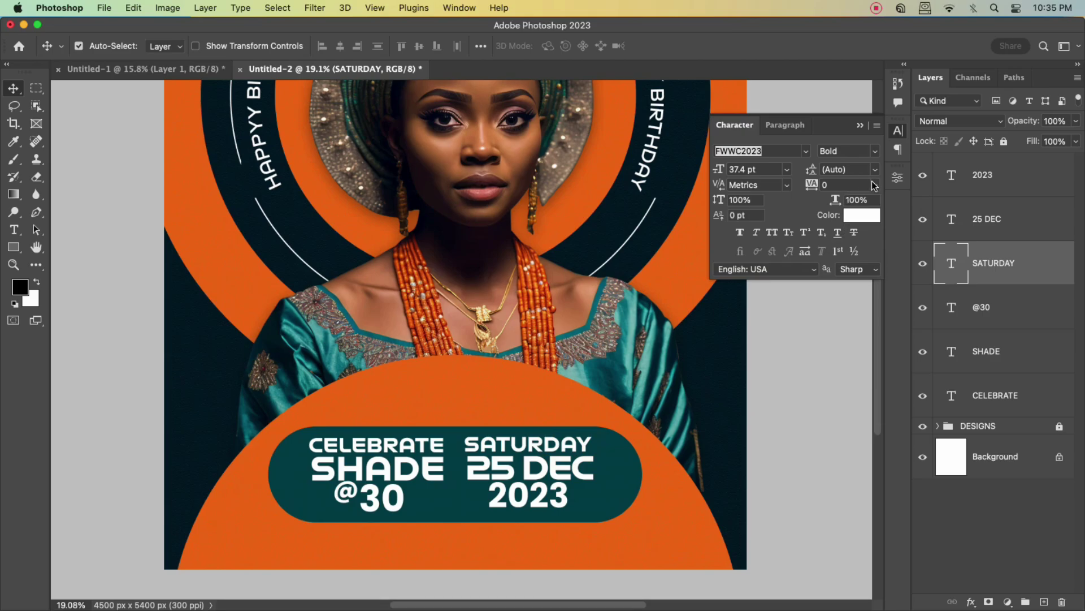
click(874, 186)
click(841, 320)
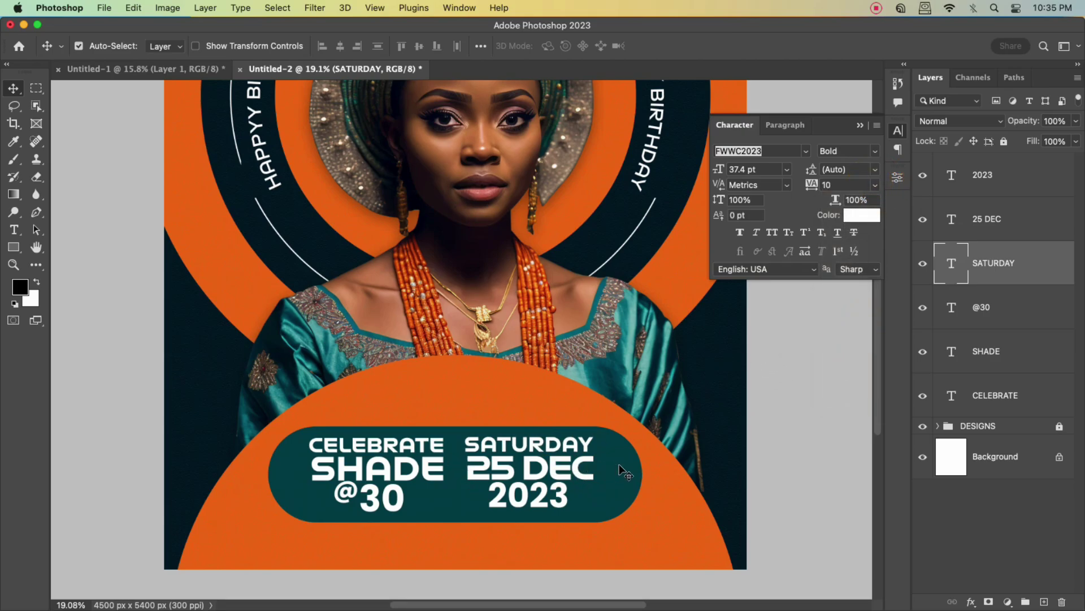
Unlock DESIGNS and shift the pill, text and arc down slightly.
click(1057, 426)
click(622, 468)
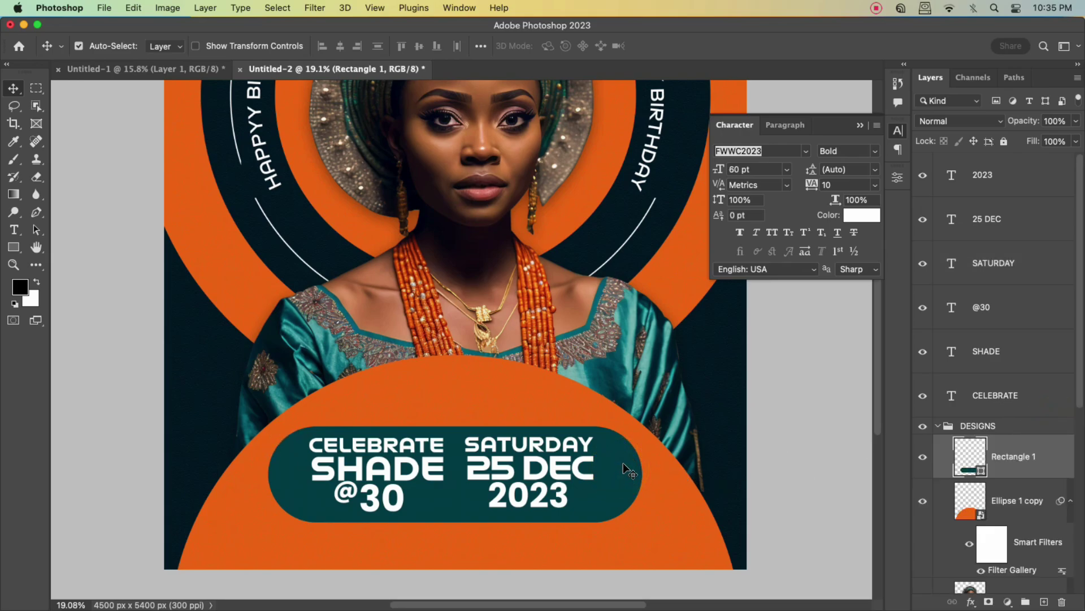
shift+click(1005, 179)
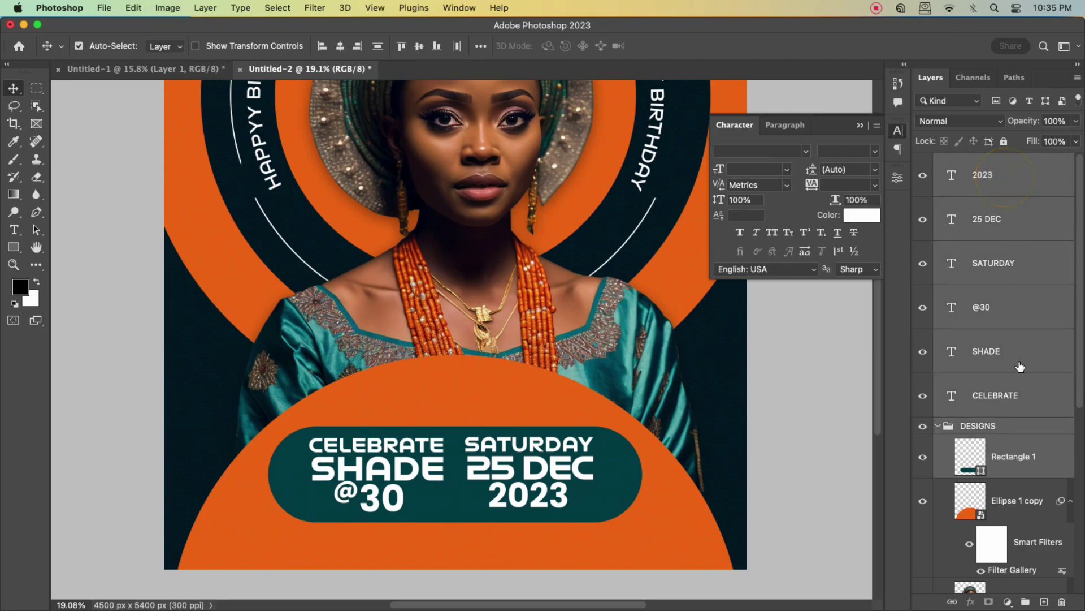
drag(438, 494, 437, 495)
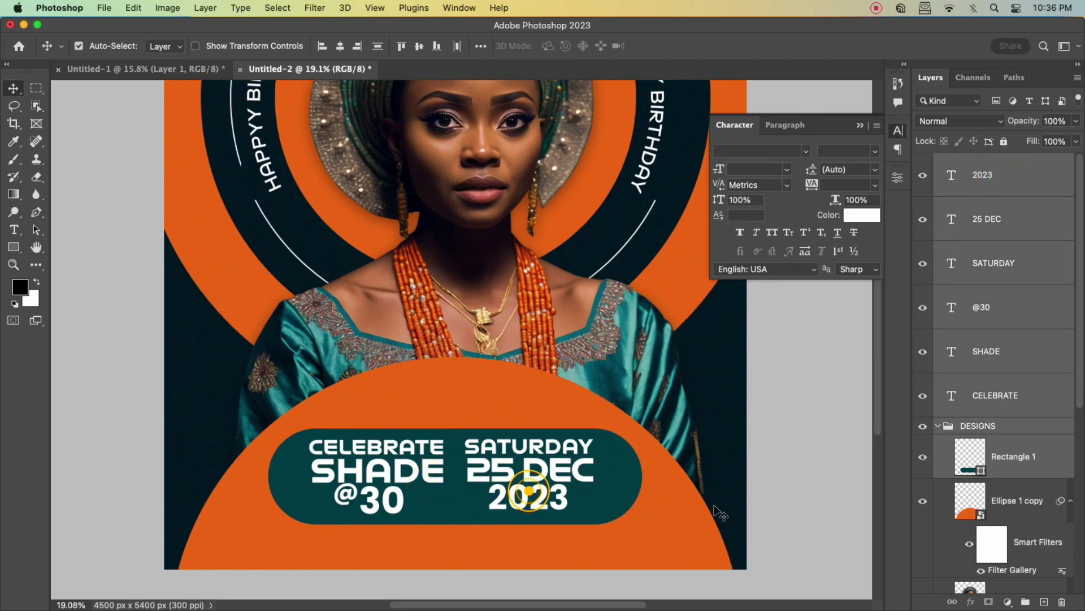
Collapse and re-expand the DESIGNS group, then select 25 DEC and the teal pill.
click(938, 425)
click(954, 442)
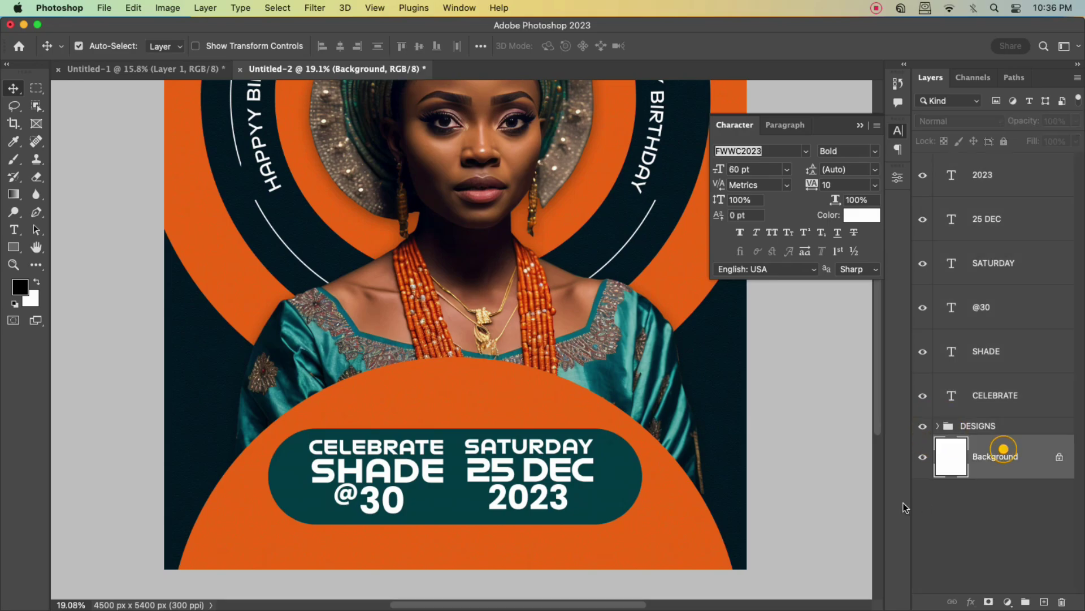
click(614, 474)
click(576, 472)
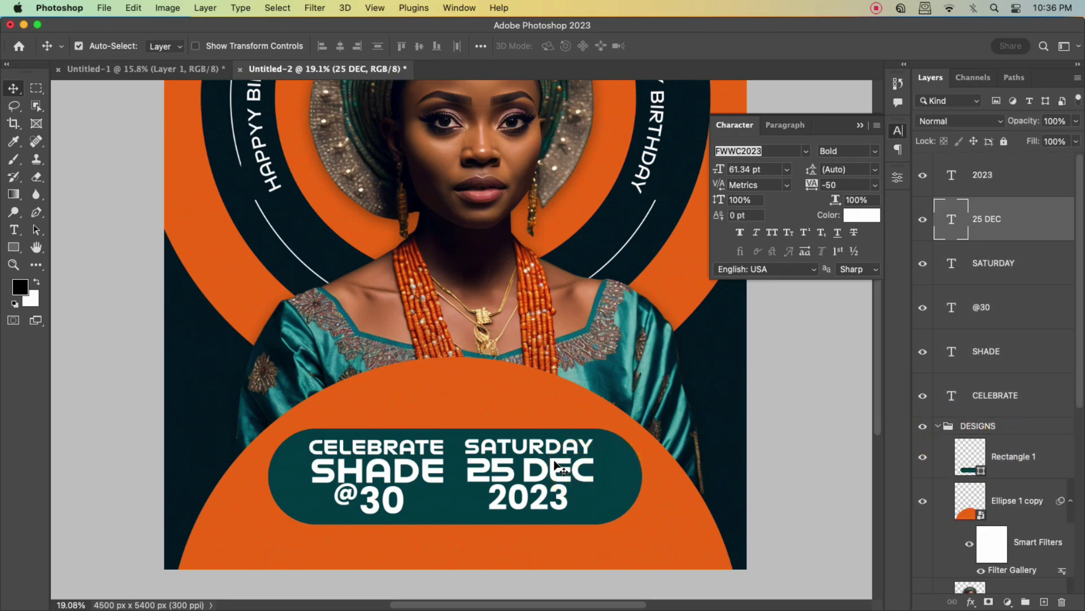
click(617, 475)
scroll(492, 450, down, 3)
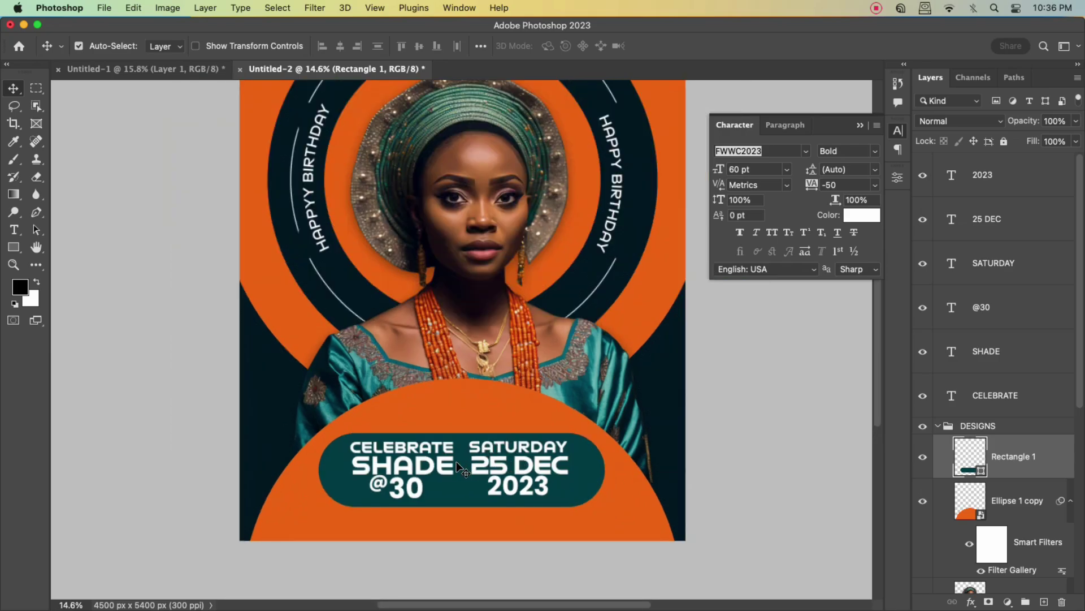
scroll(457, 462, up, 5)
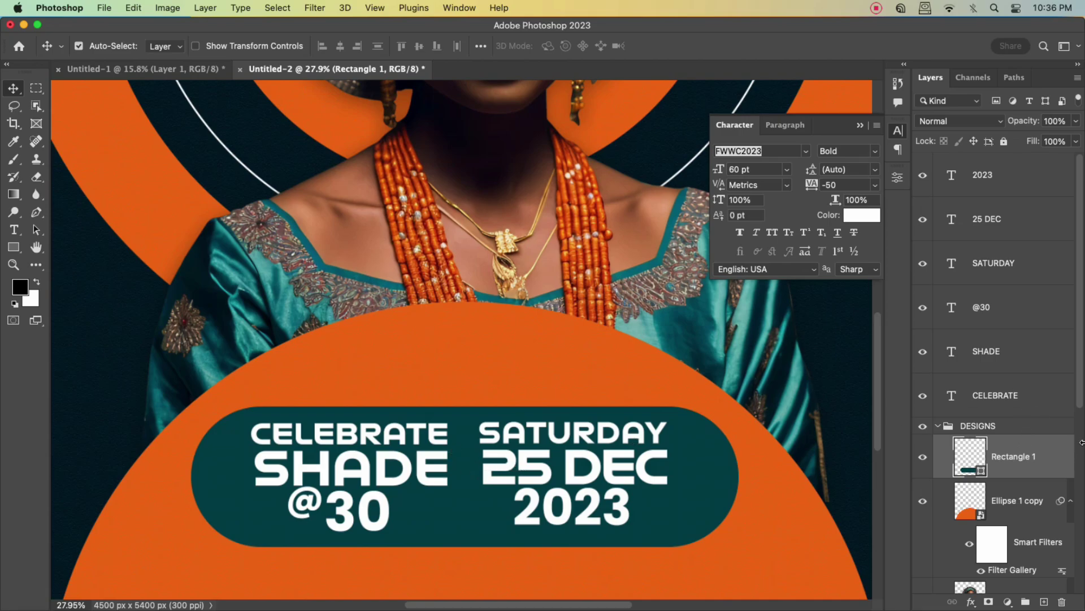
click(1022, 401)
shift+click(1006, 357)
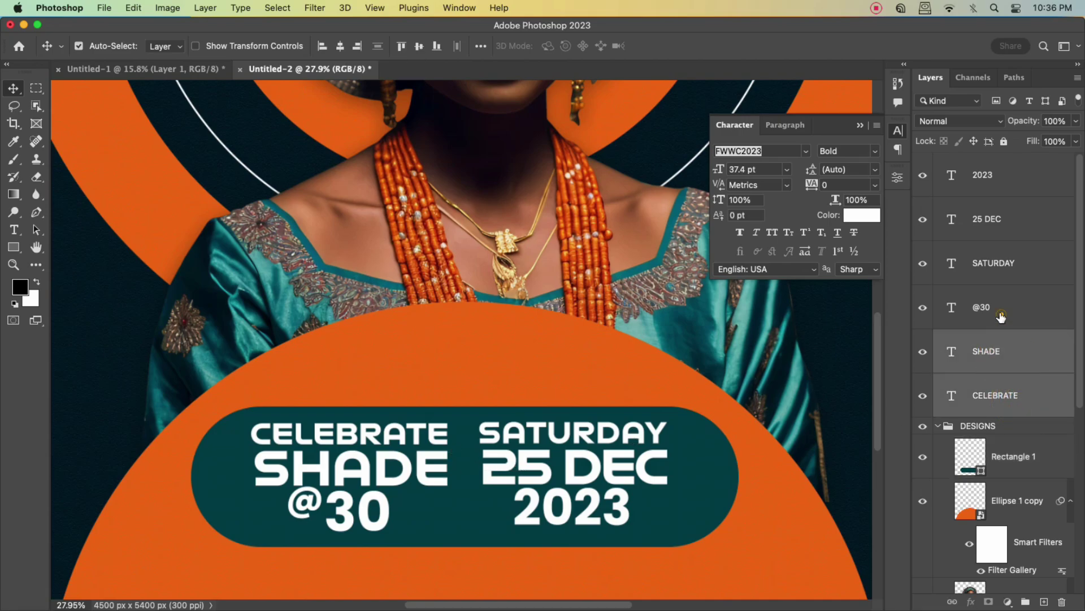
shift+click(1000, 315)
click(870, 220)
click(402, 371)
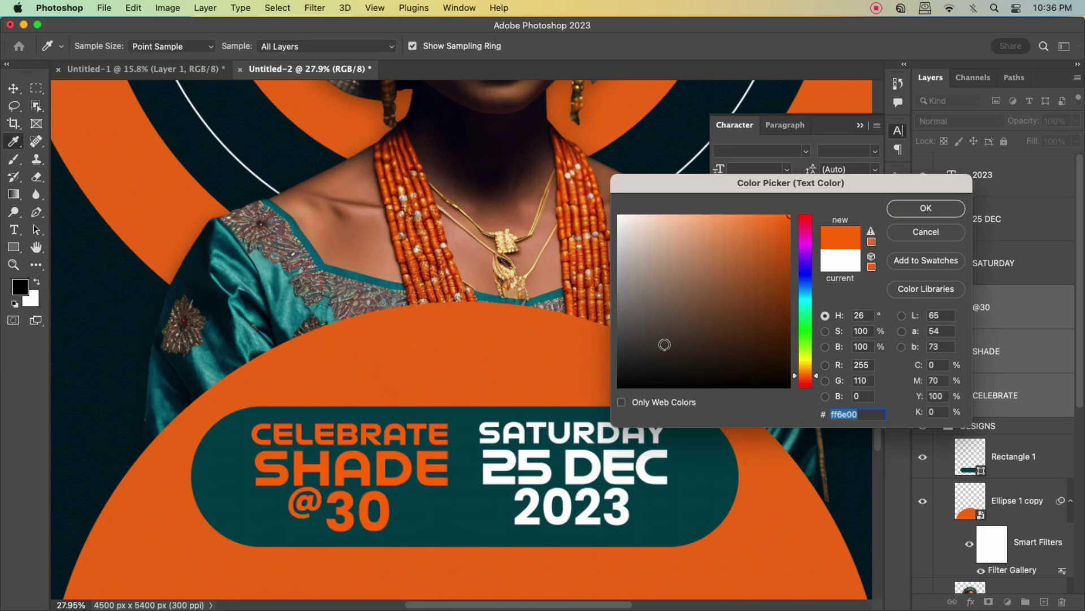
click(926, 209)
key(v)
scroll(560, 453, down, 3)
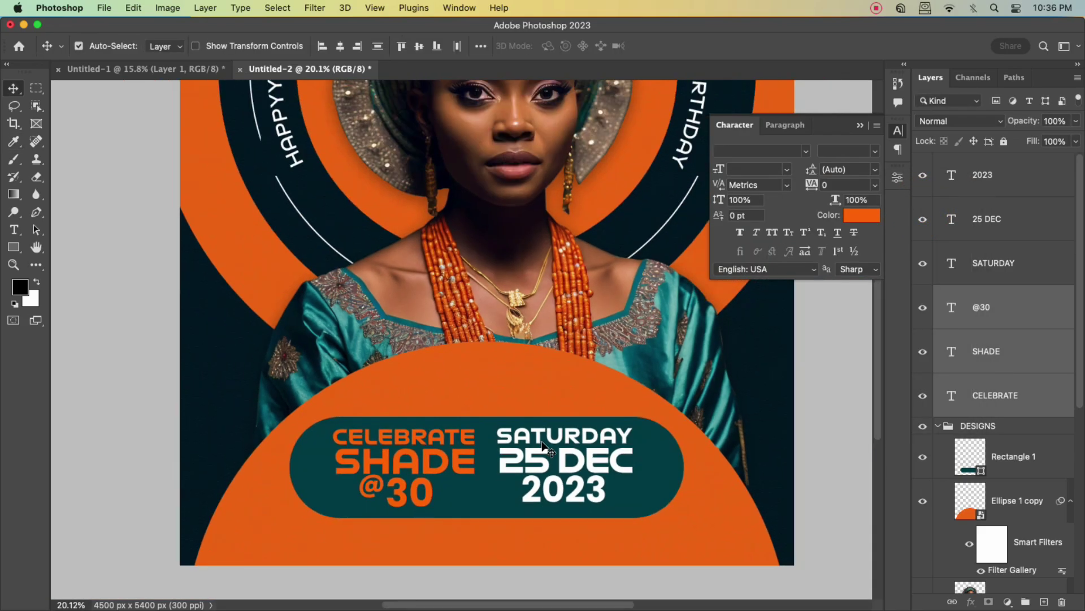
scroll(548, 444, up, 5)
scroll(554, 444, down, 4)
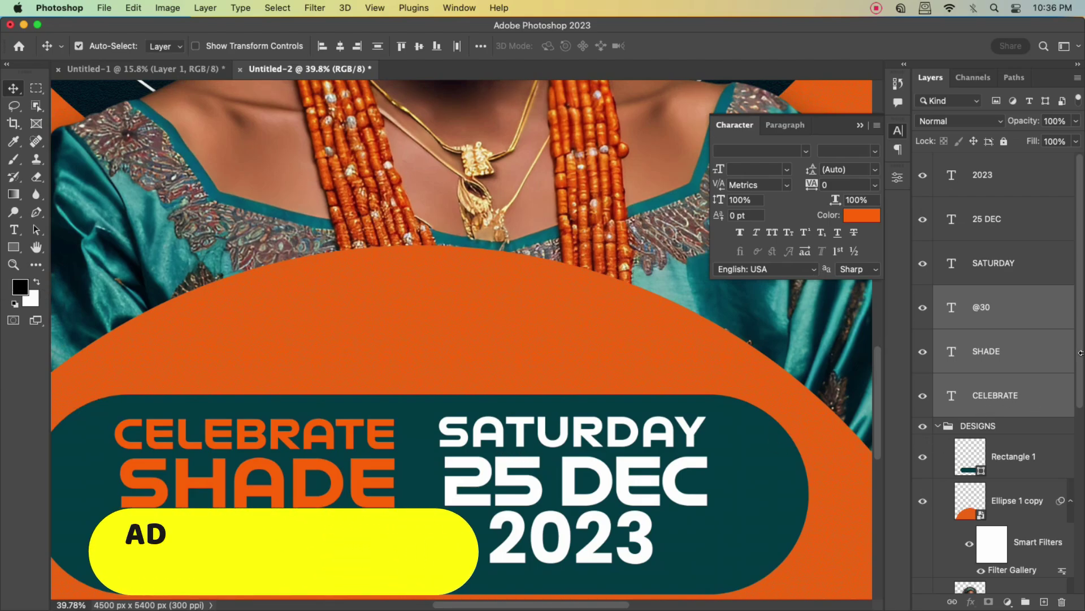
Set up the Line Tool with no fill and a 5 px stroke.
click(986, 307)
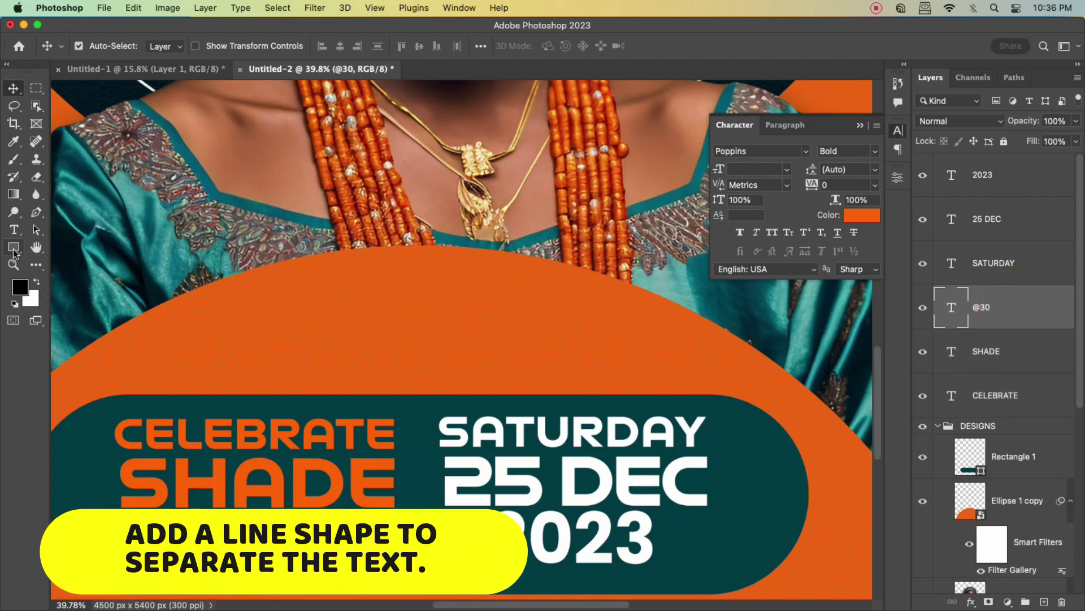
drag(13, 247, 81, 290)
click(72, 296)
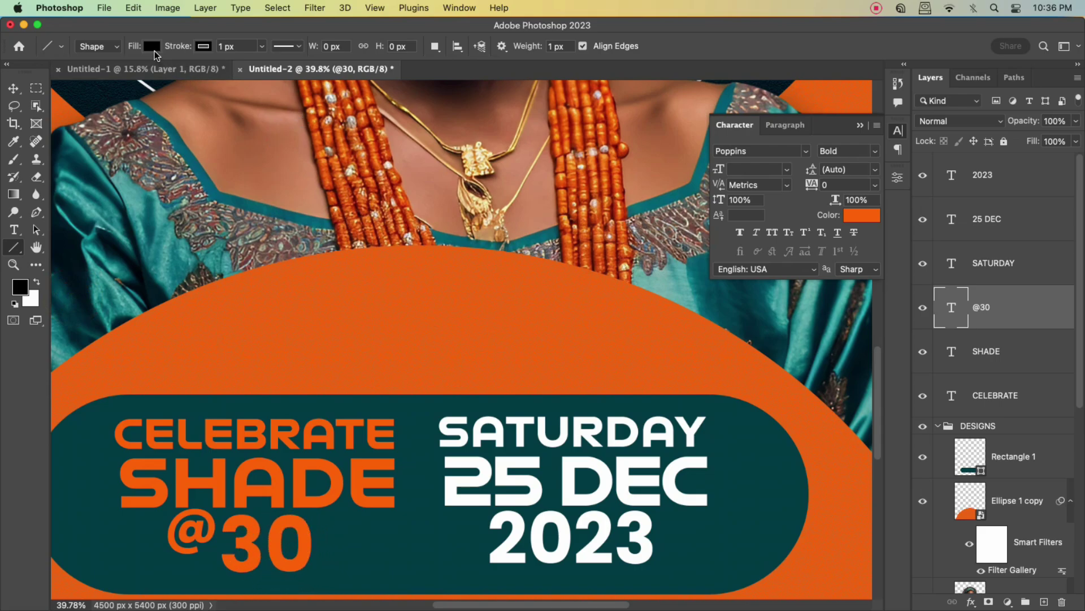
click(151, 46)
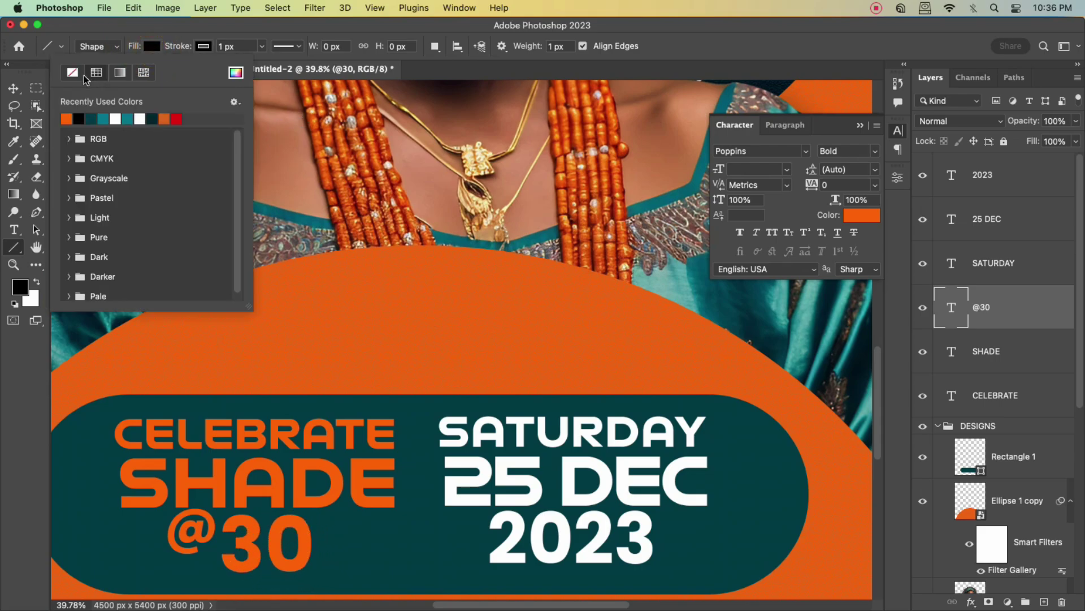
click(72, 72)
click(207, 45)
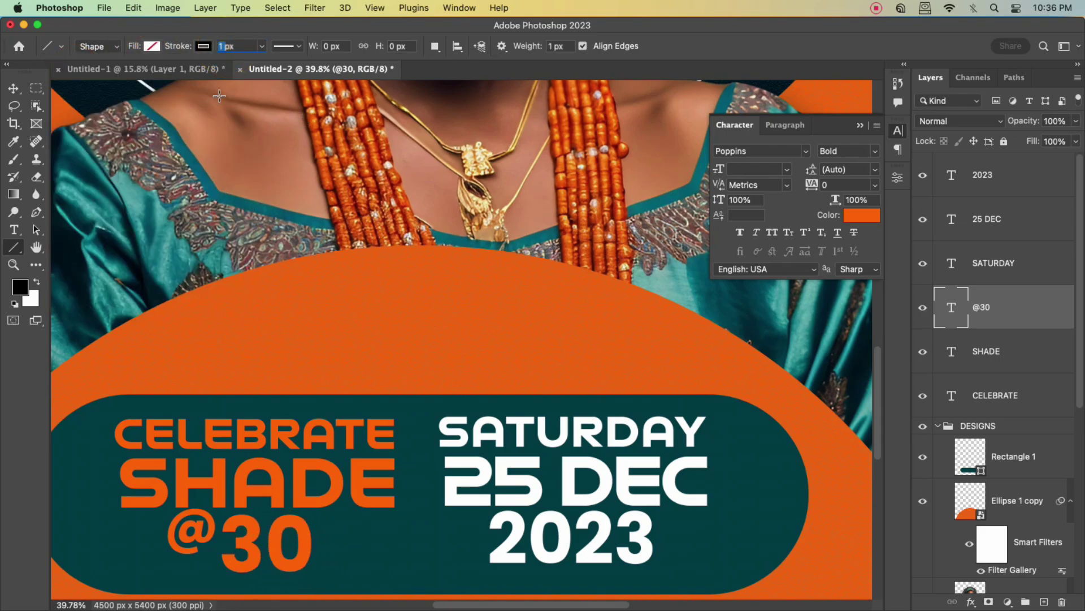
text(5px)
key(Return)
Draw a vertical line between the text columns and make its stroke white.
drag(416, 422, 416, 573)
key(v)
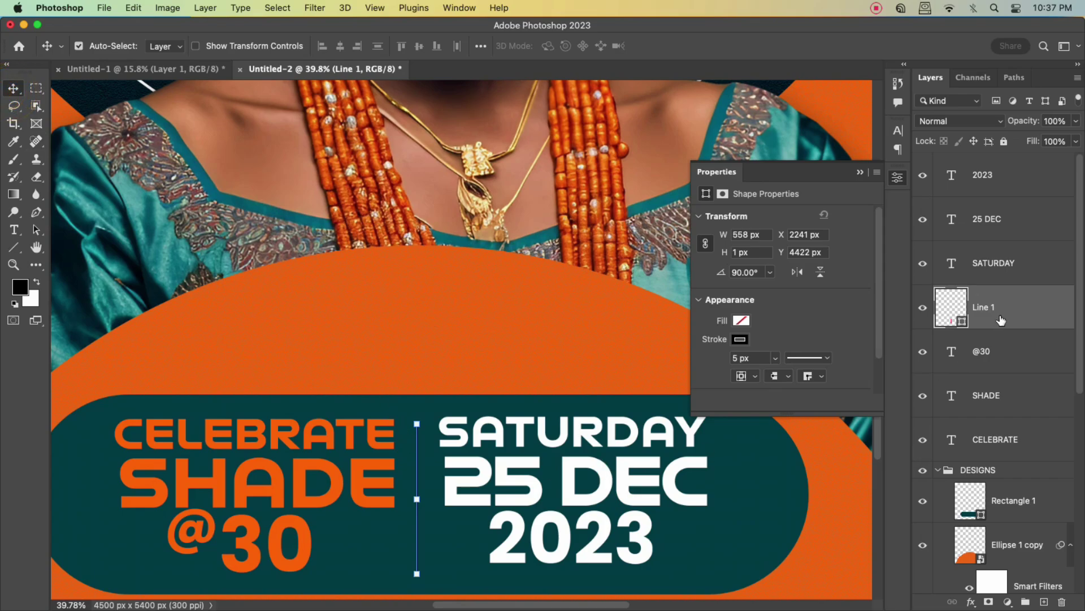
click(1002, 314)
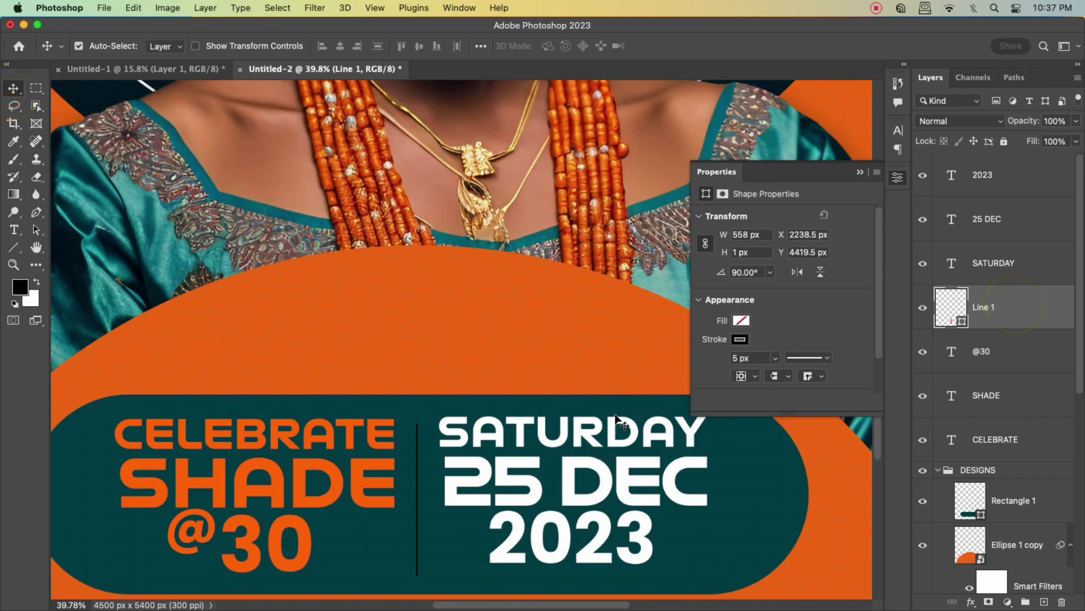
click(742, 339)
click(756, 411)
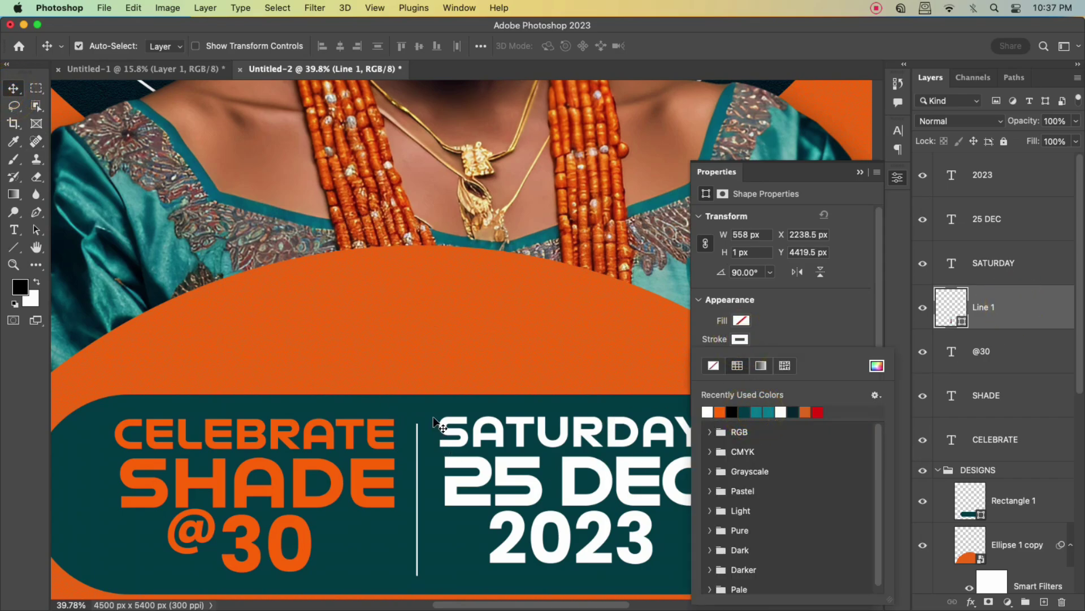
click(389, 470)
scroll(447, 452, down, 5)
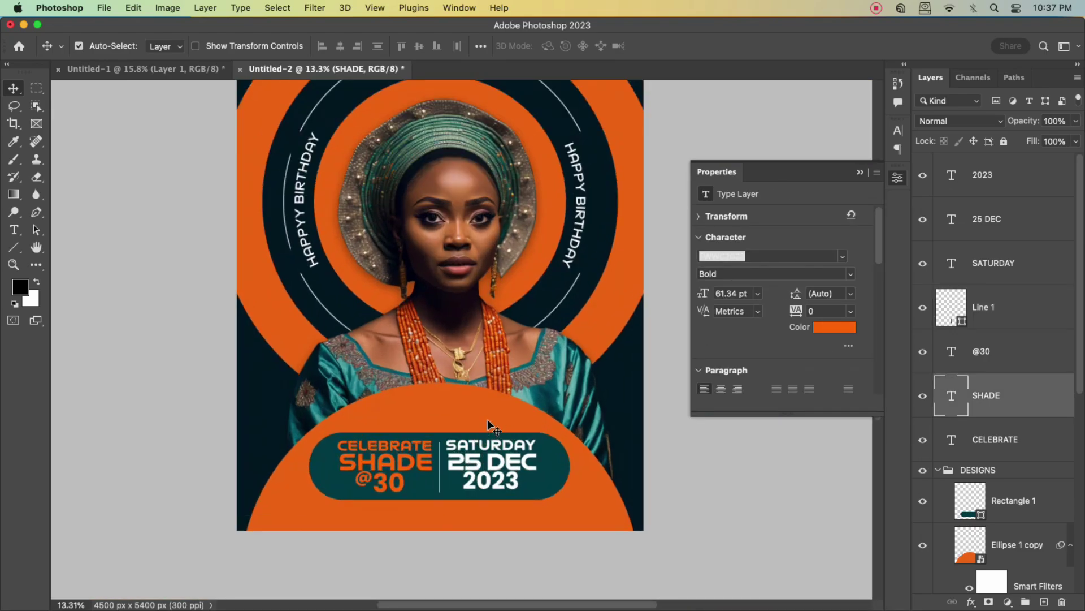
Narrow the teal pill to 2560 px wide and nudge it upward.
click(560, 477)
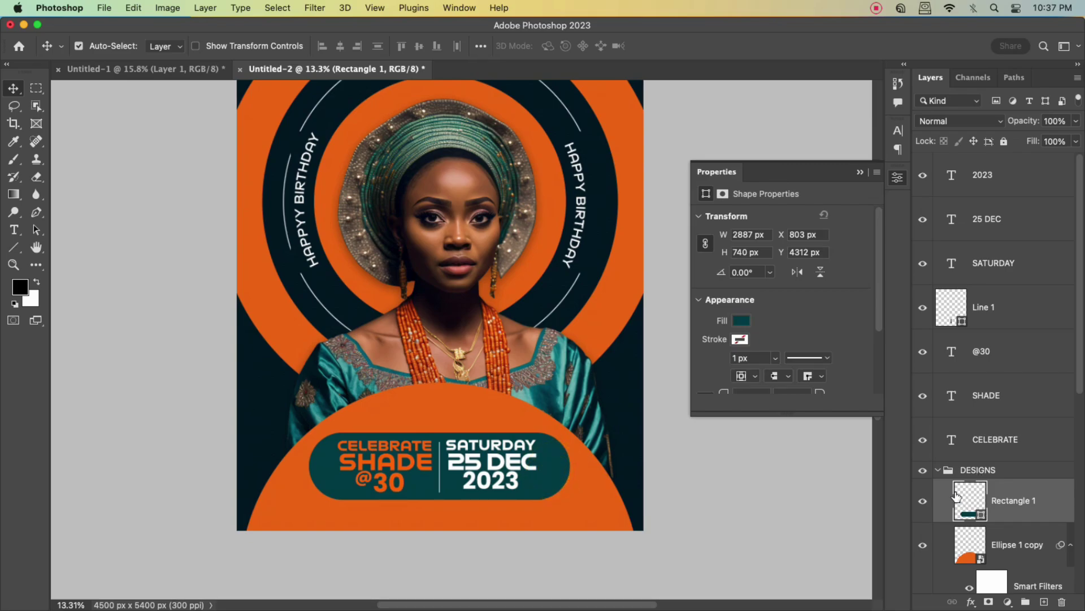
click(554, 475)
key(super+t)
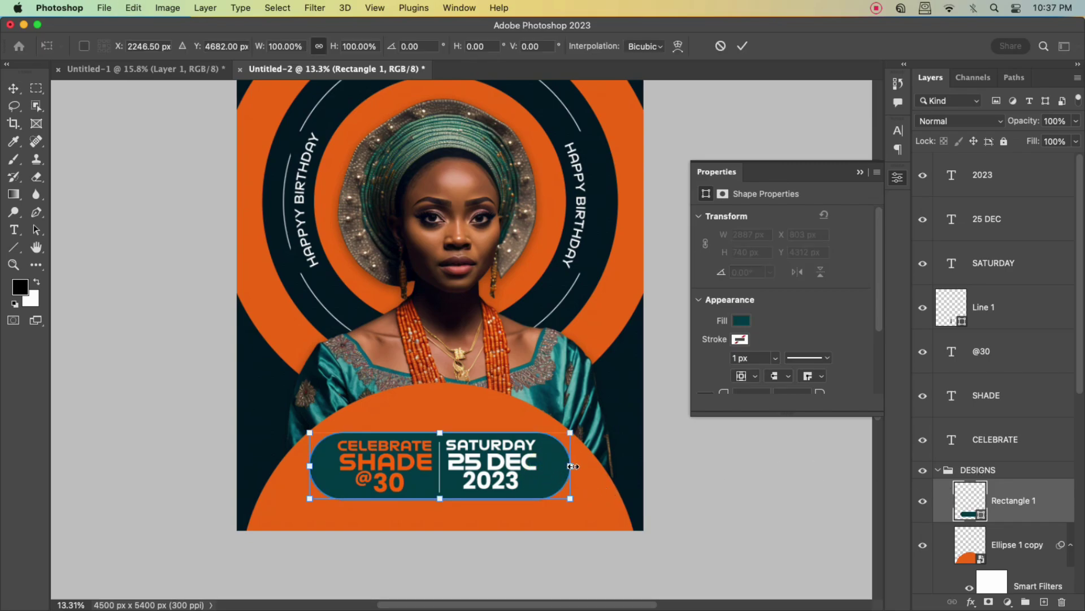
drag(573, 466, 553, 466)
drag(310, 463, 323, 463)
click(742, 46)
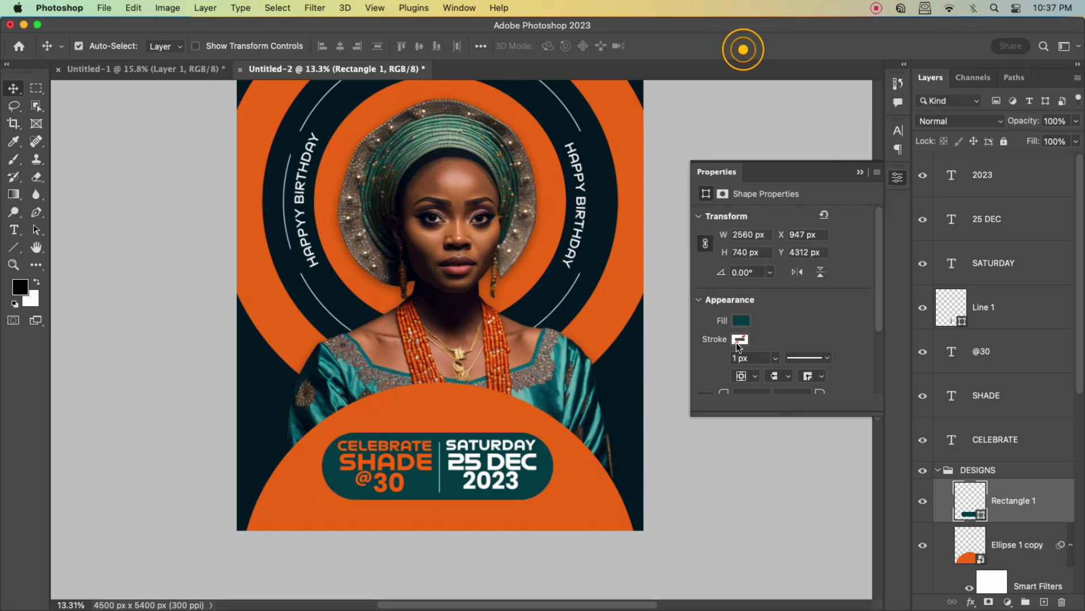
key(shift+Up)
key(shift+Up)
key(shift+Up)
key(shift+Up)
key(shift+Up)
key(shift+Up)
key(shift+Up)
key(shift+Up)
key(shift+Up)
key(shift+Up)
key(shift+Up)
key(shift+Up)
key(shift+Up)
key(shift+Up)
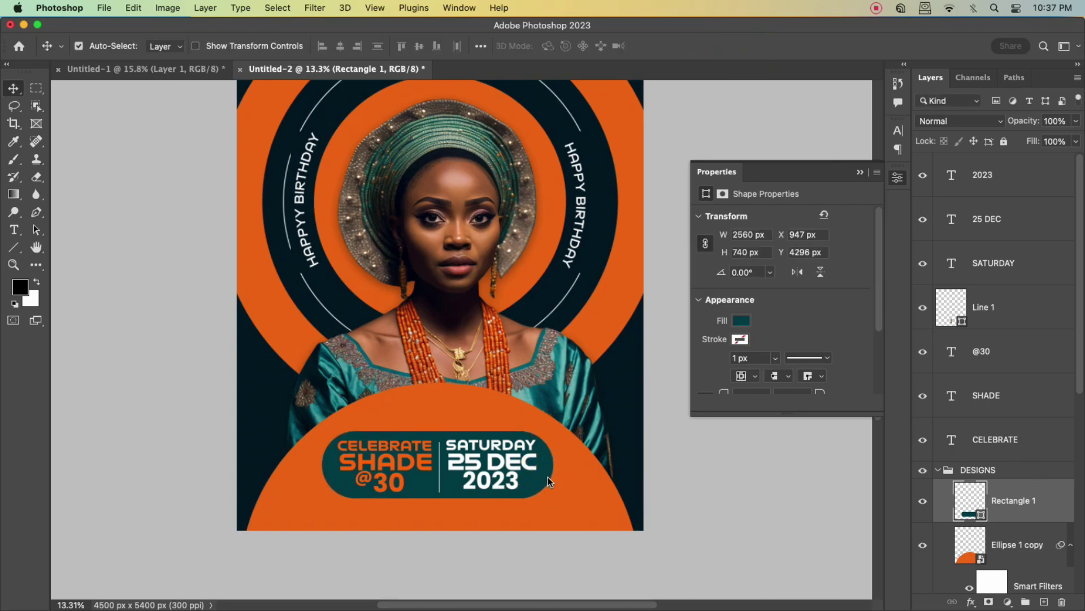
key(shift+Up)
key(shift+Up)
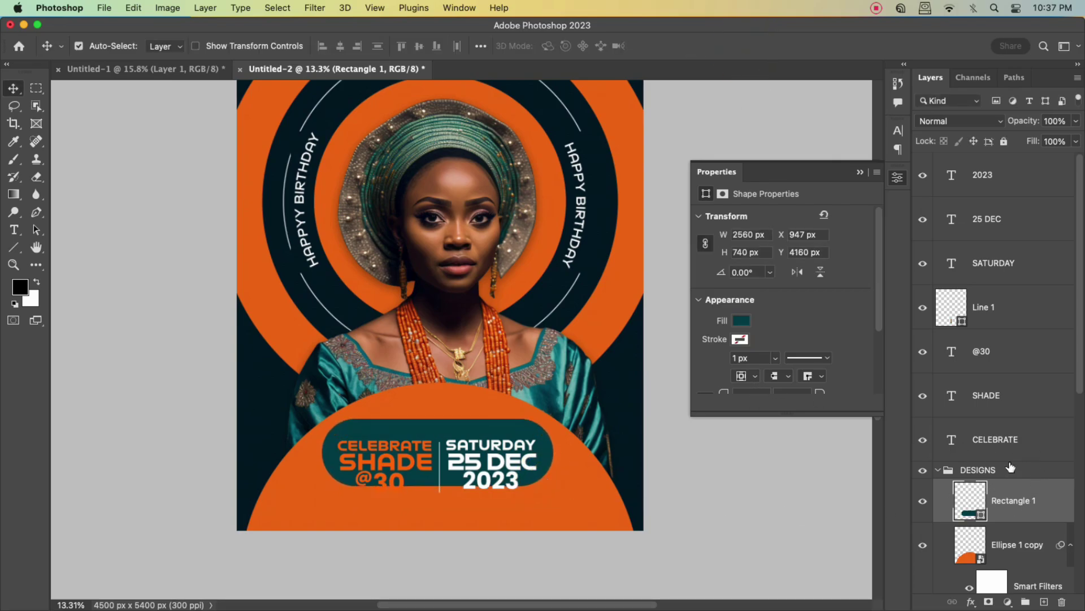
Move all text layers and the divider line up to sit centred in the pill.
click(1013, 443)
shift+click(1006, 175)
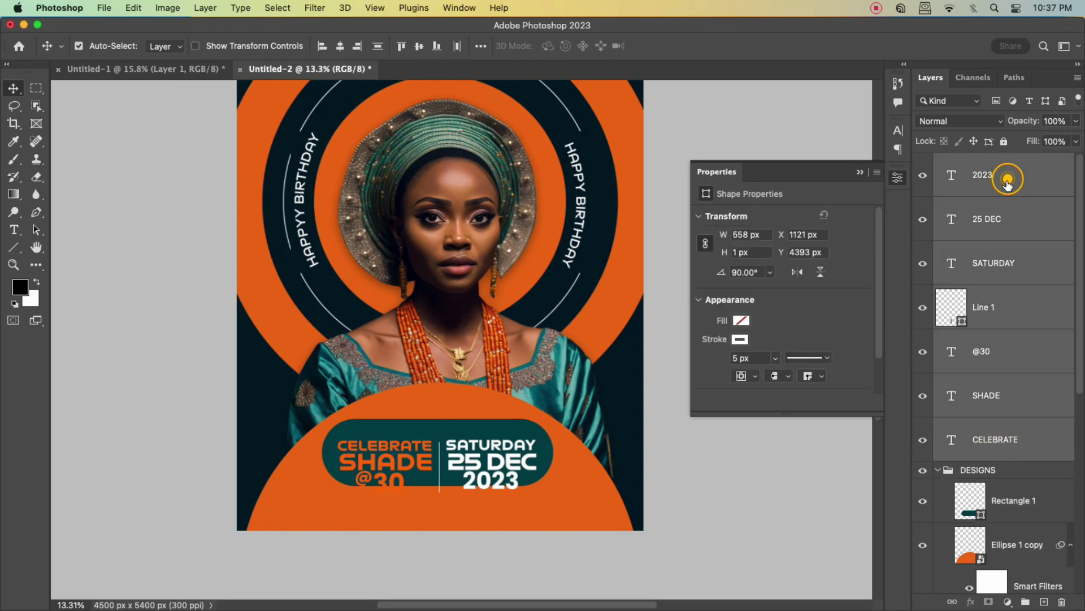
drag(408, 472, 404, 459)
alt+scroll(432, 504, up, 3)
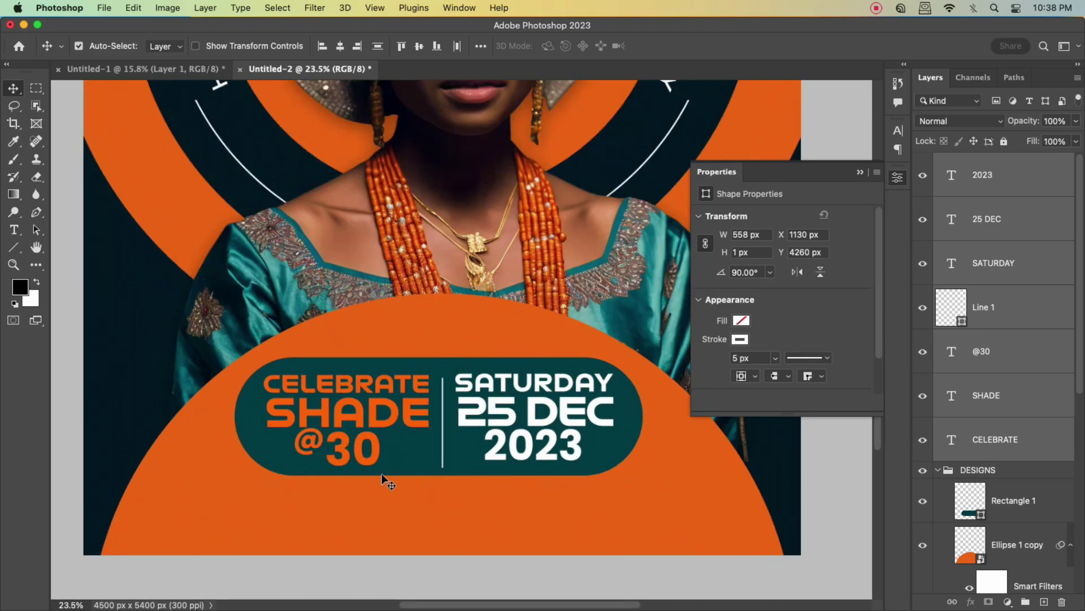
Delete a stray placeholder text layer and place a copy of SATURDAY below the pill.
click(14, 230)
click(251, 504)
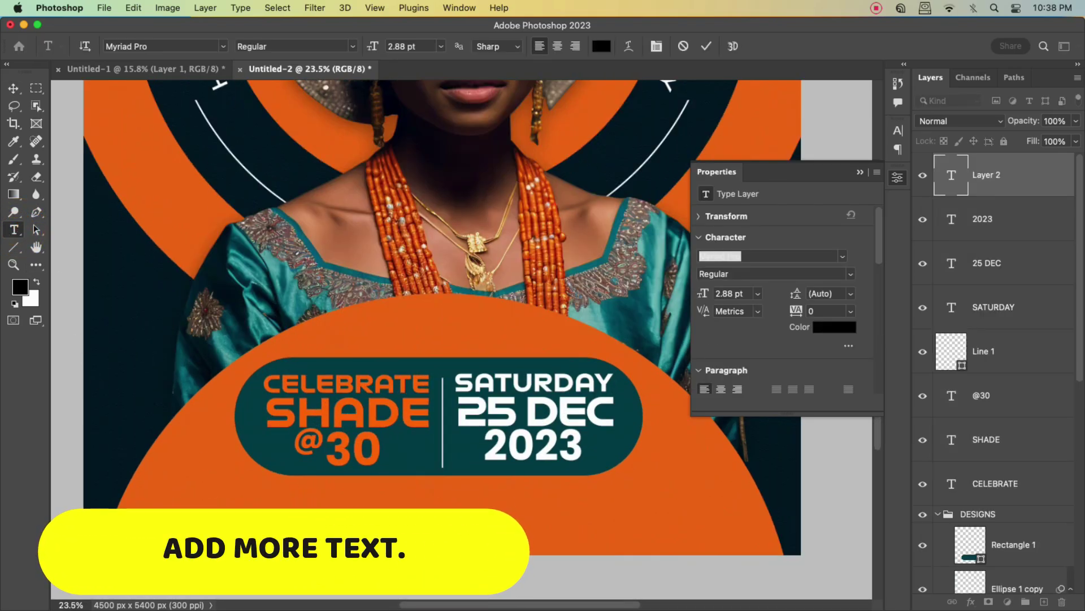
click(1029, 164)
click(1062, 602)
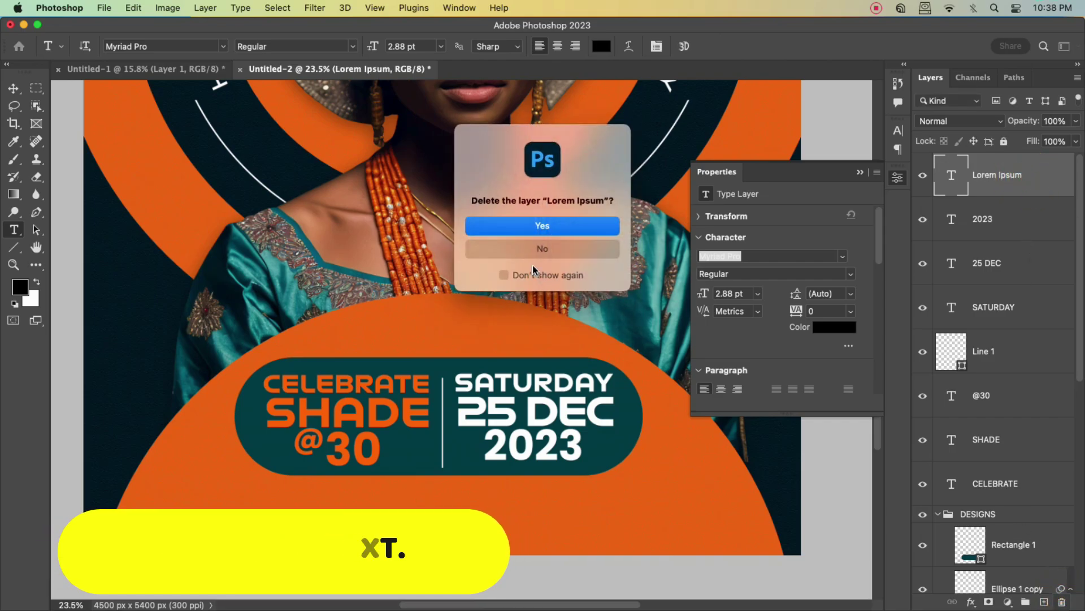
key(Return)
key(v)
click(537, 385)
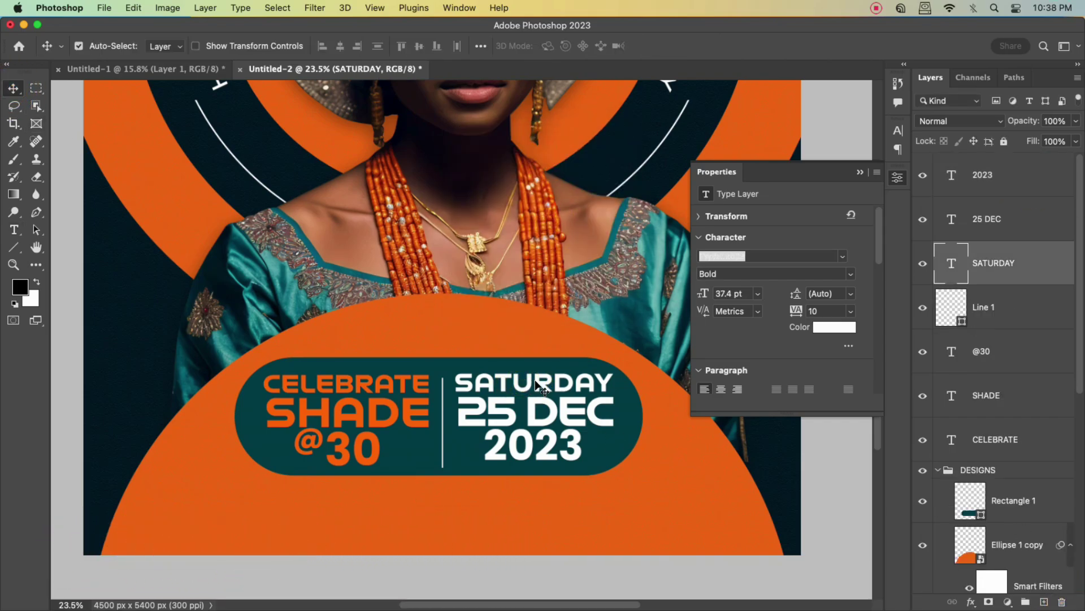
drag(537, 386, 353, 516)
Rewrite the copied text as the address 'AVENUE 30 JUES CRECENT' / 'LANE 2/3 GEORGE STREET.'.
double_click(353, 514)
text(AVEN)
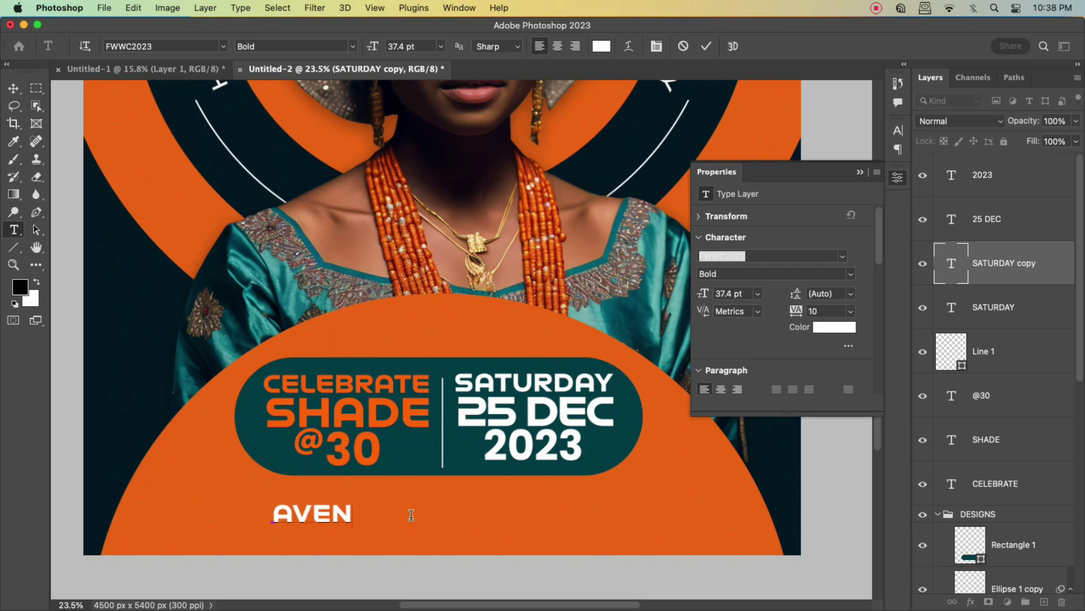
text(UE 30,)
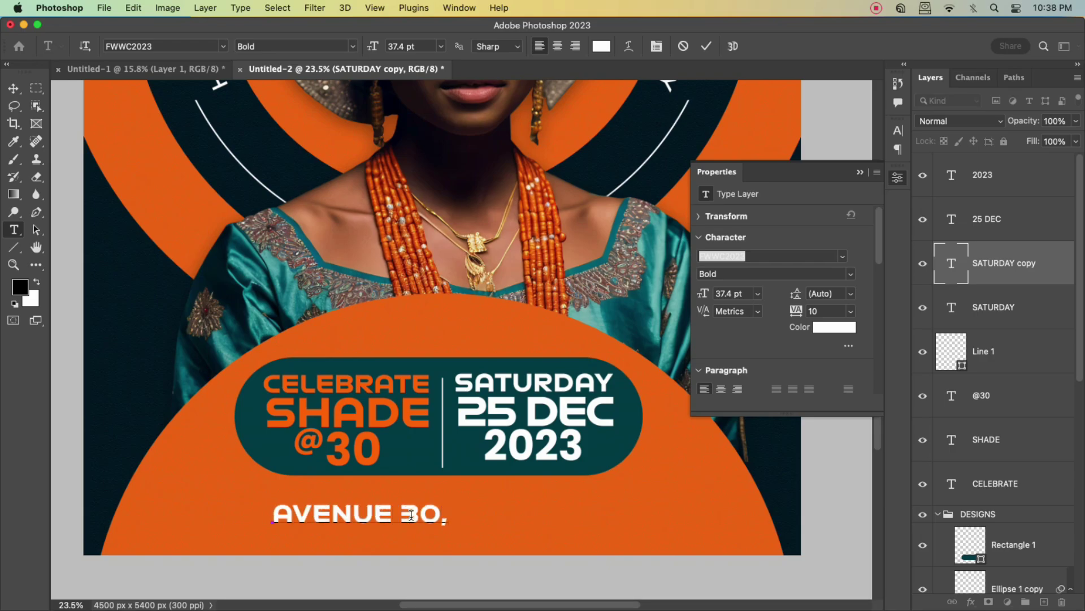
key(BackSpace)
text( JUES)
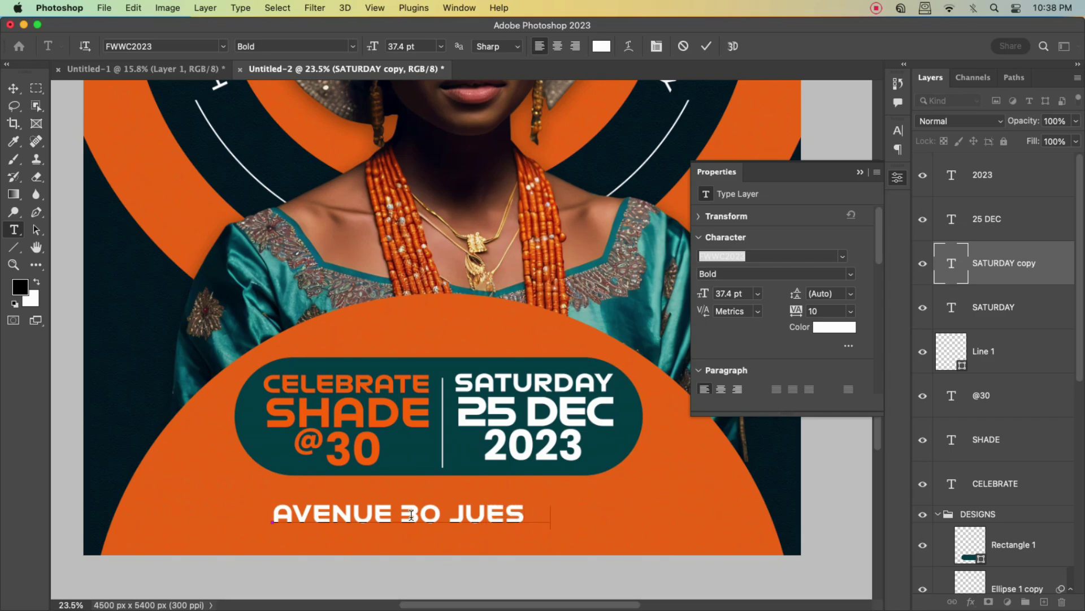
text( CRESS)
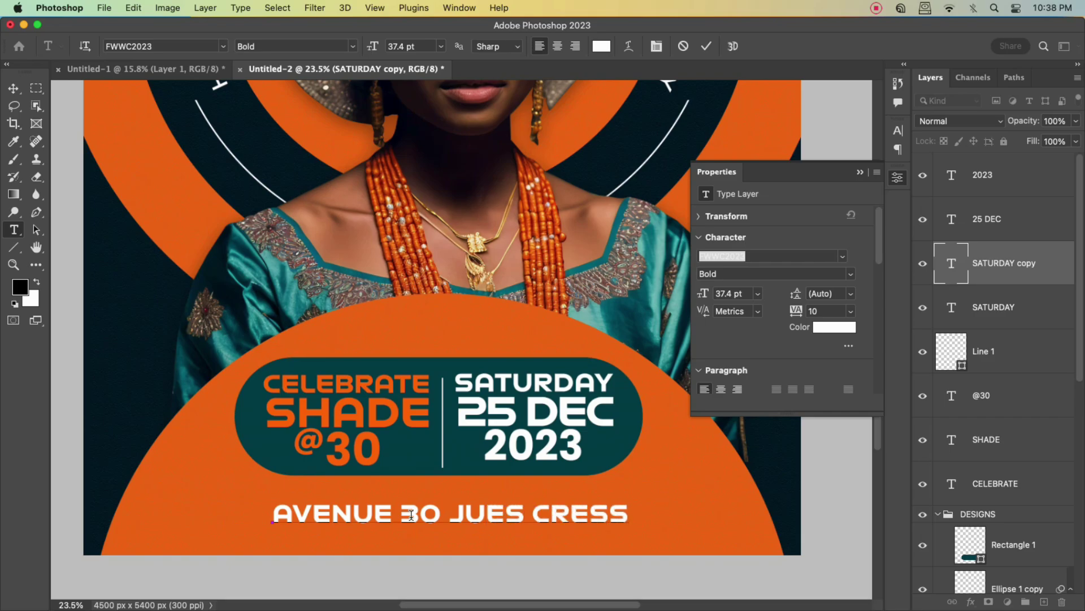
key(BackSpace)
key(BackSpace)
text(CENT)
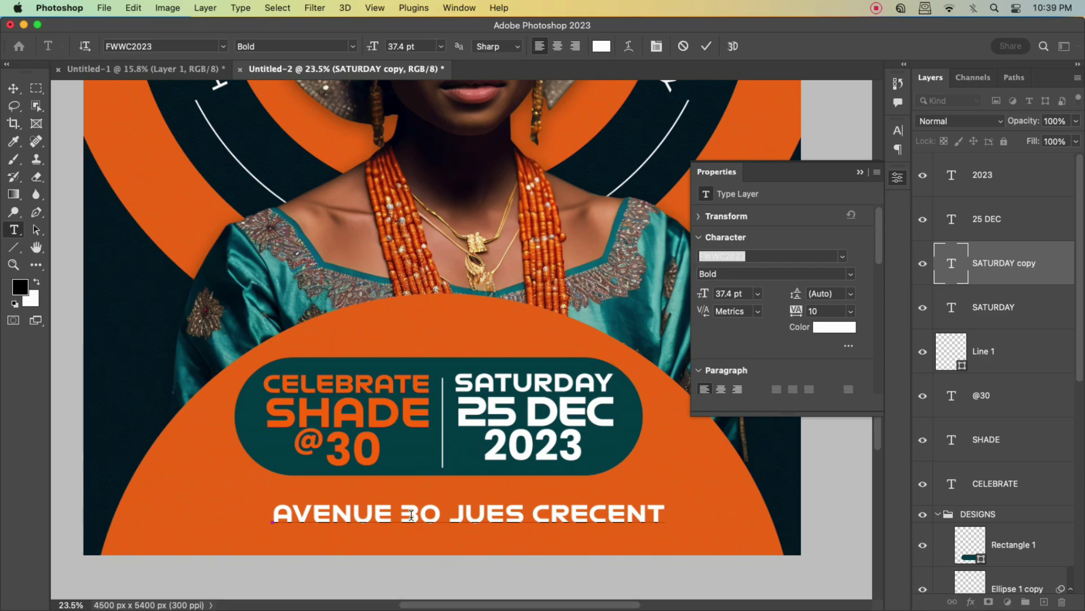
key(Return)
text(LANE 2)
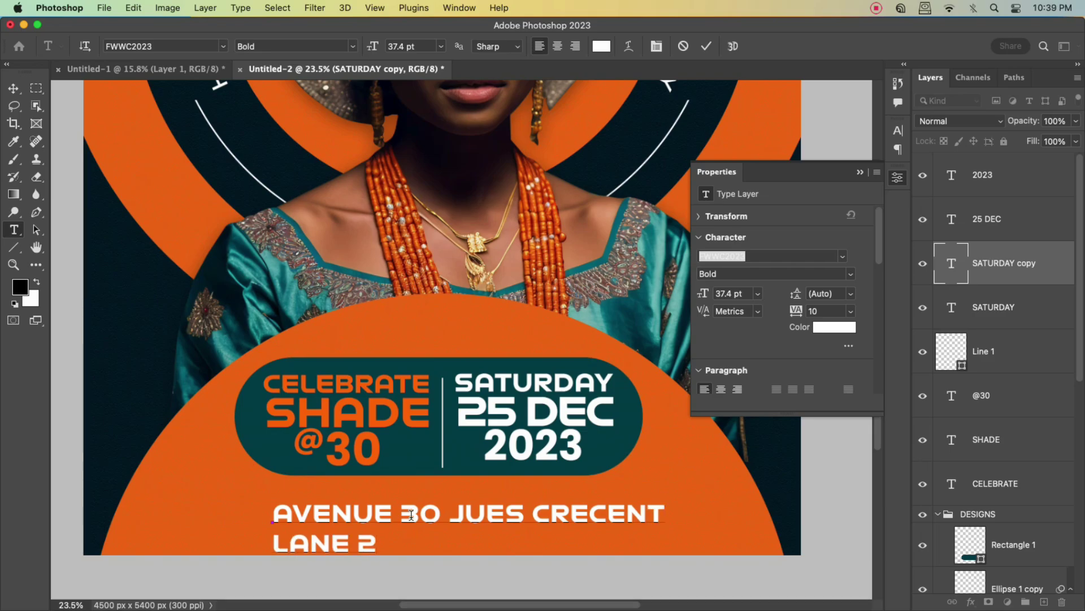
text(/3 GEOG)
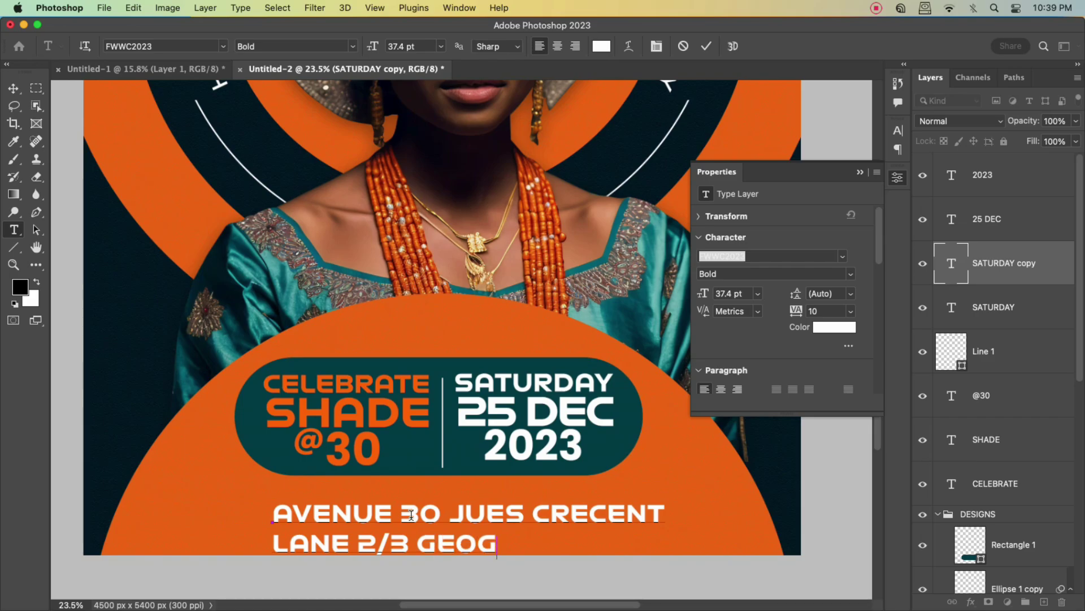
key(BackSpace)
text(RGE STREET.)
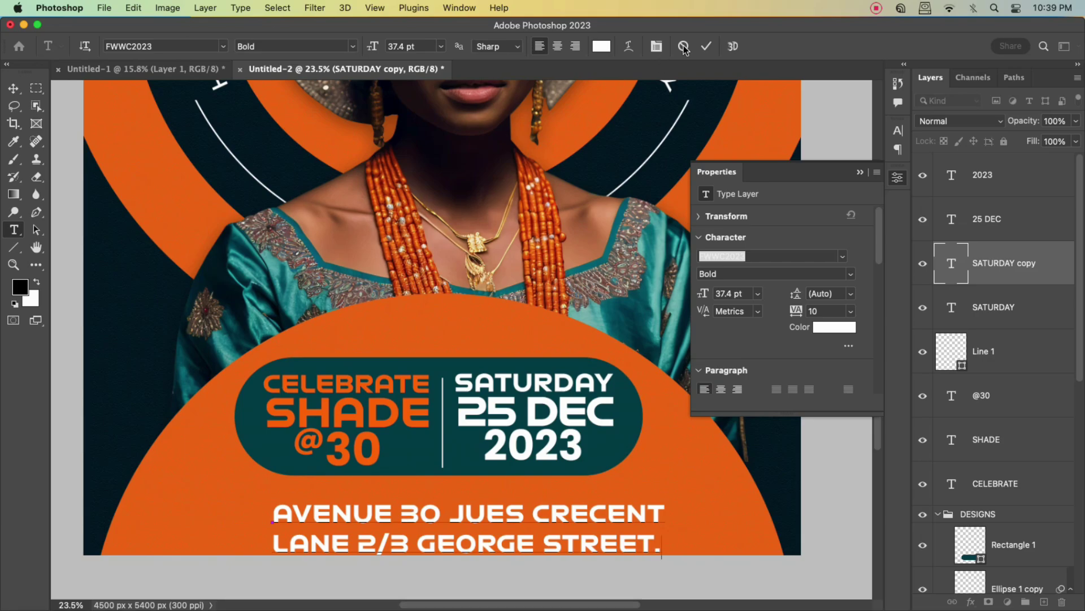
click(706, 47)
Scale the address text down and position it under the teal pill.
key(v)
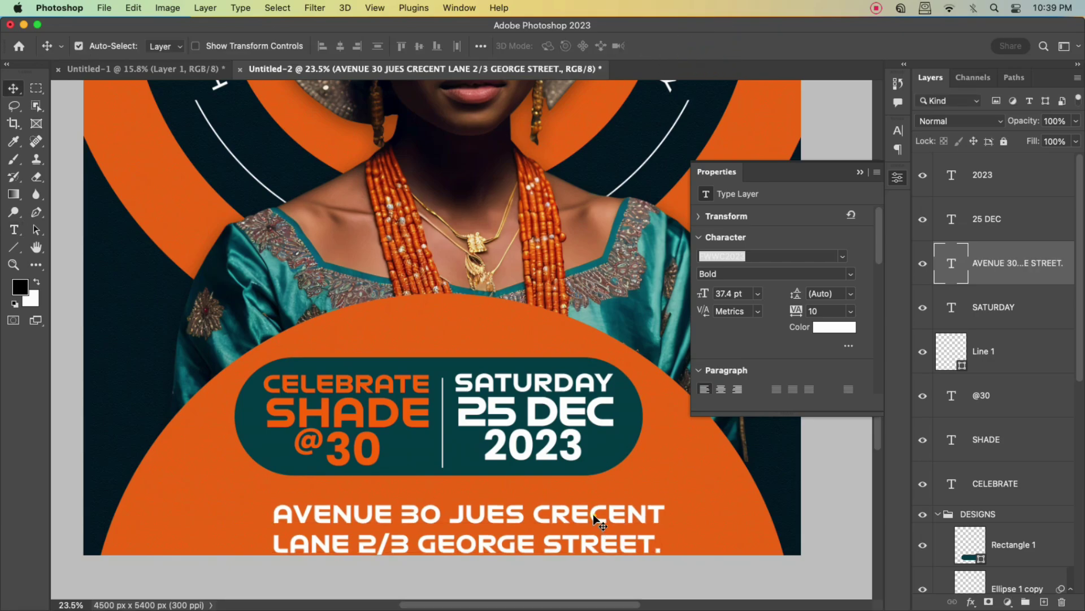
key(super+t)
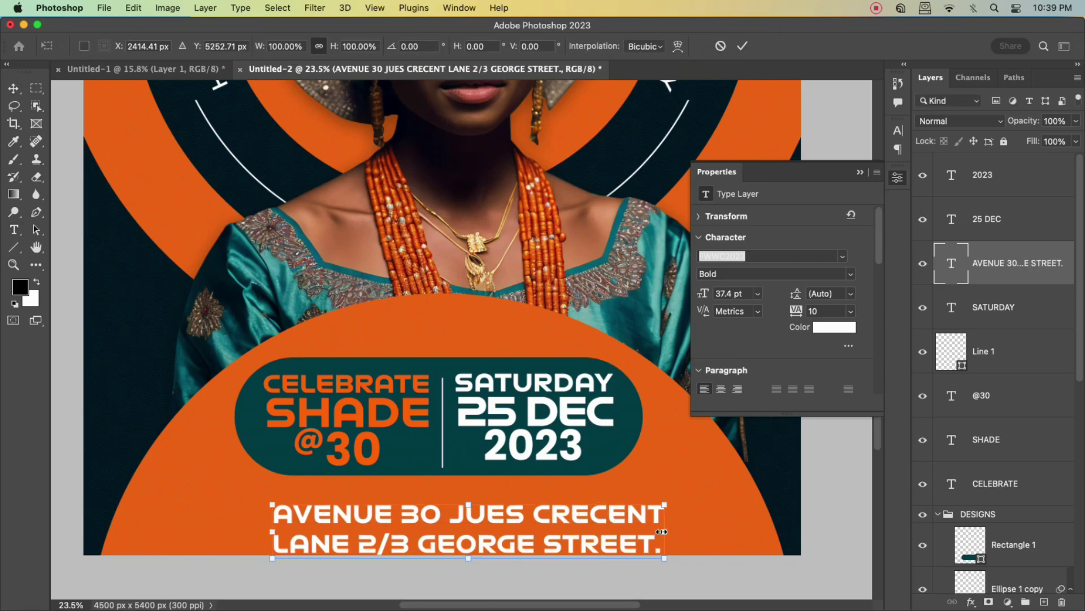
drag(664, 532, 484, 507)
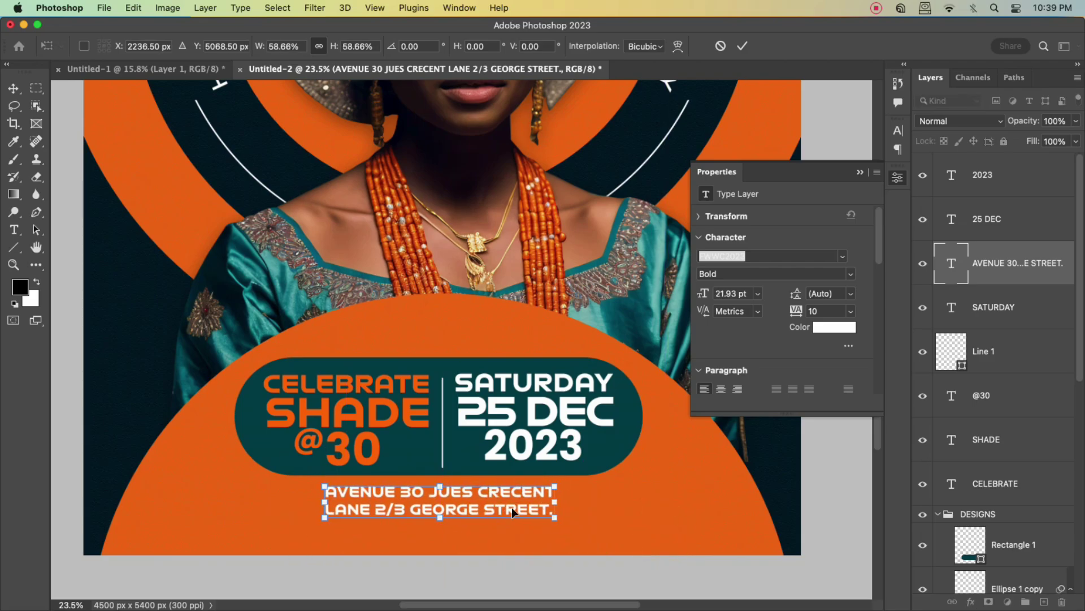
click(898, 131)
Set the address tracking to 0 and leading to 21 pt.
click(743, 46)
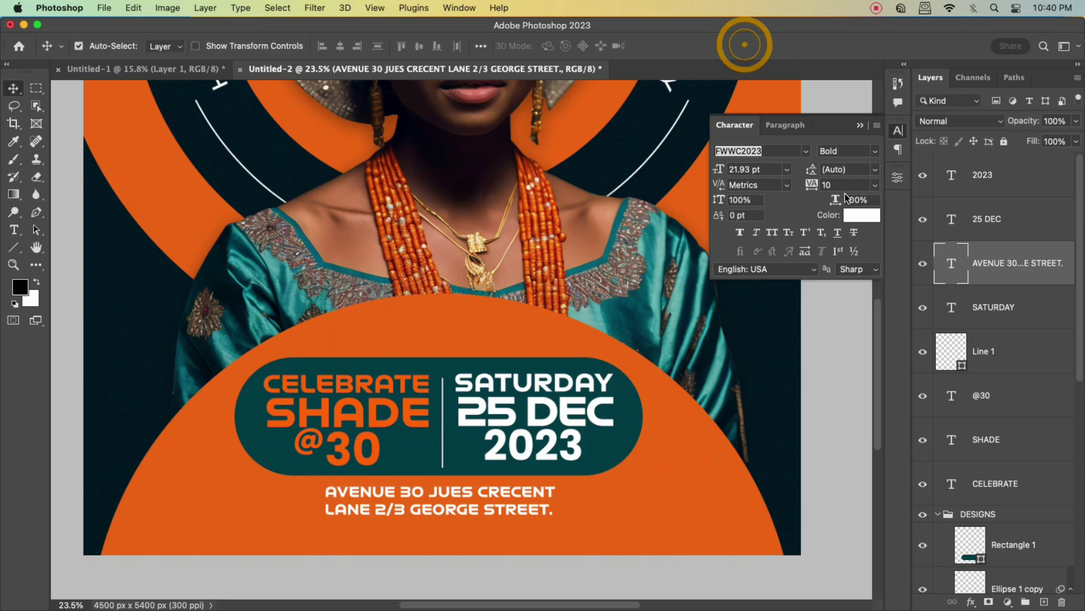
click(873, 186)
click(842, 286)
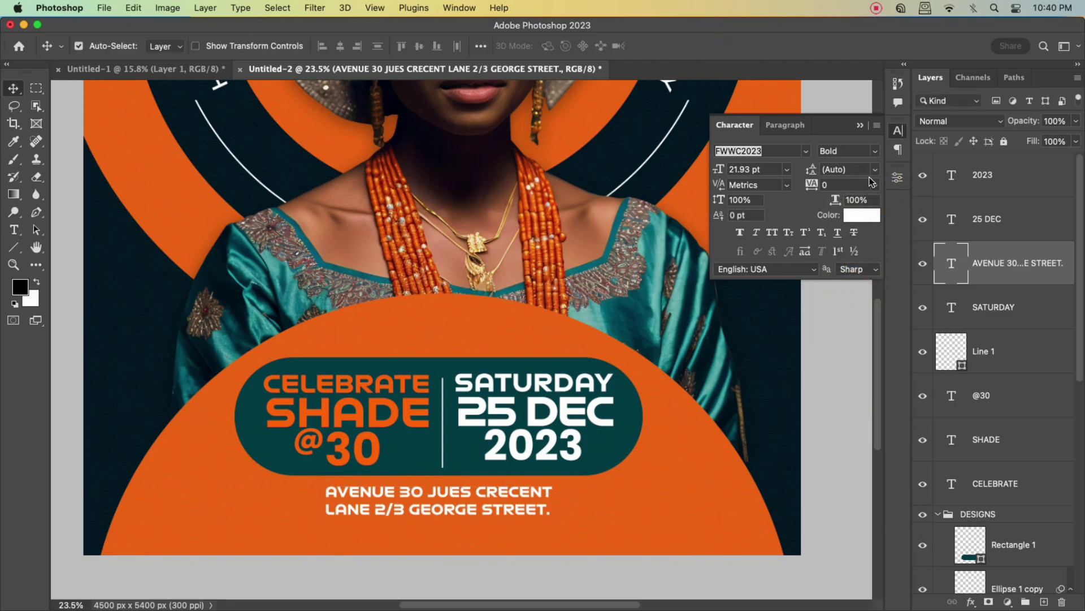
click(875, 172)
click(851, 304)
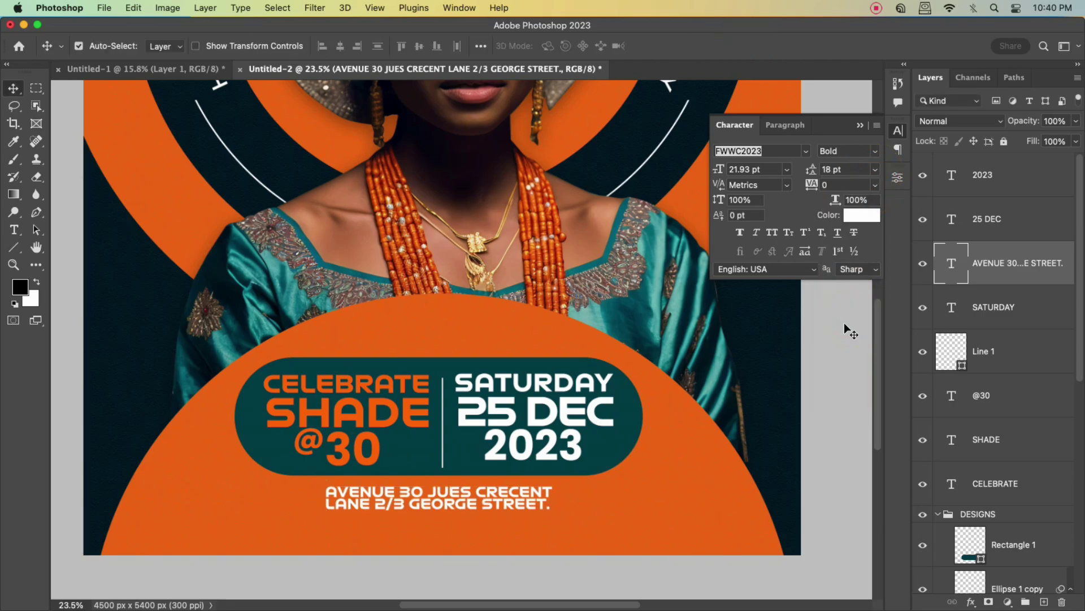
click(850, 170)
key(Up)
key(Up)
key(Up)
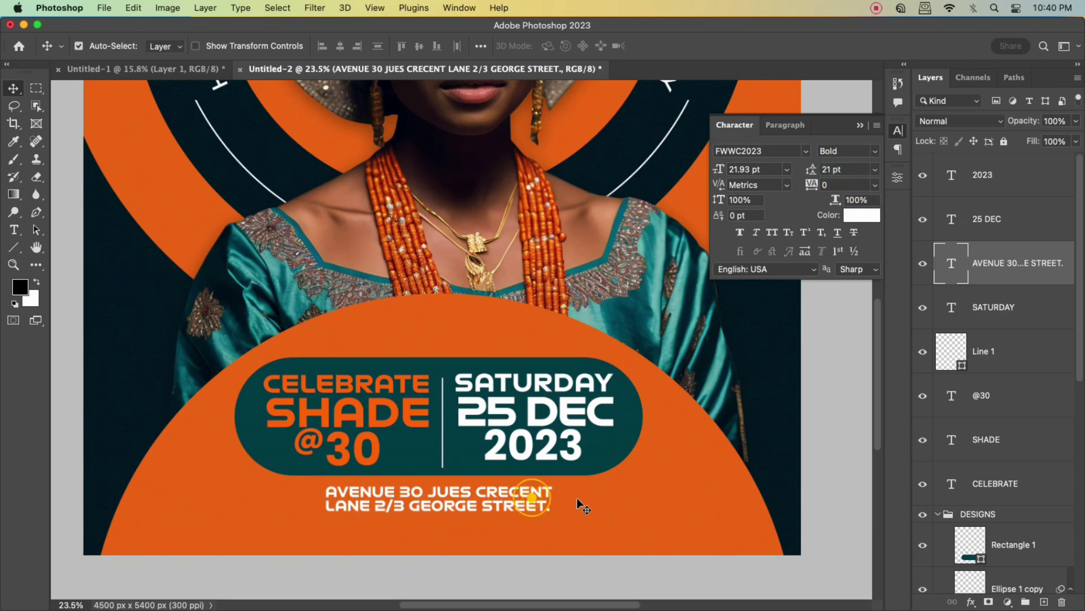
scroll(619, 478, down, 2)
scroll(619, 478, down, 2)
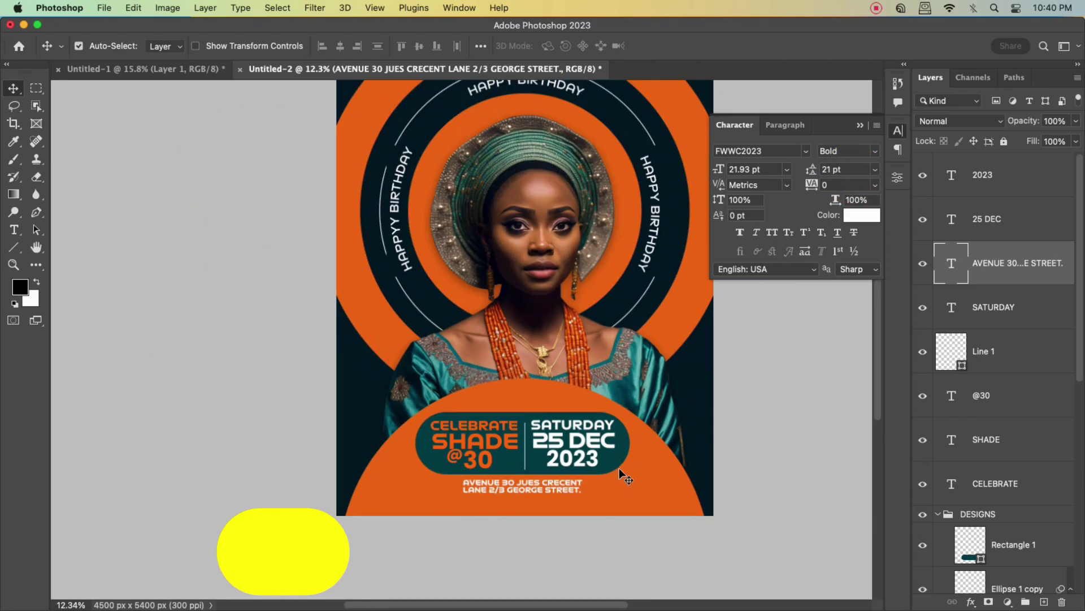
Close the character panel, centre the poster in view, and collapse the DESIGNS group.
click(860, 125)
scroll(622, 430, up, 1)
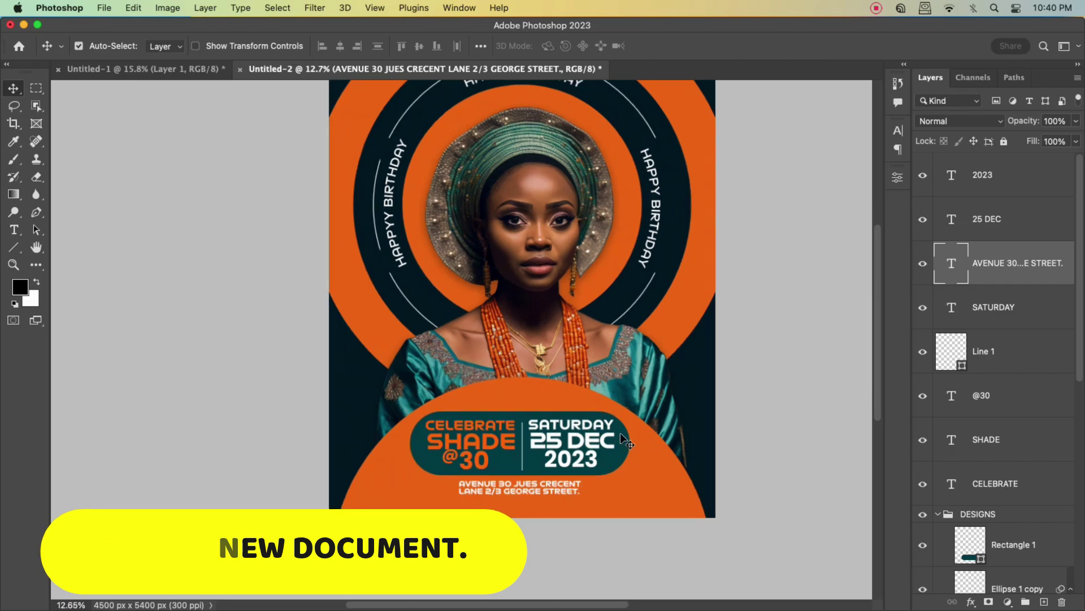
drag(620, 176, 572, 243)
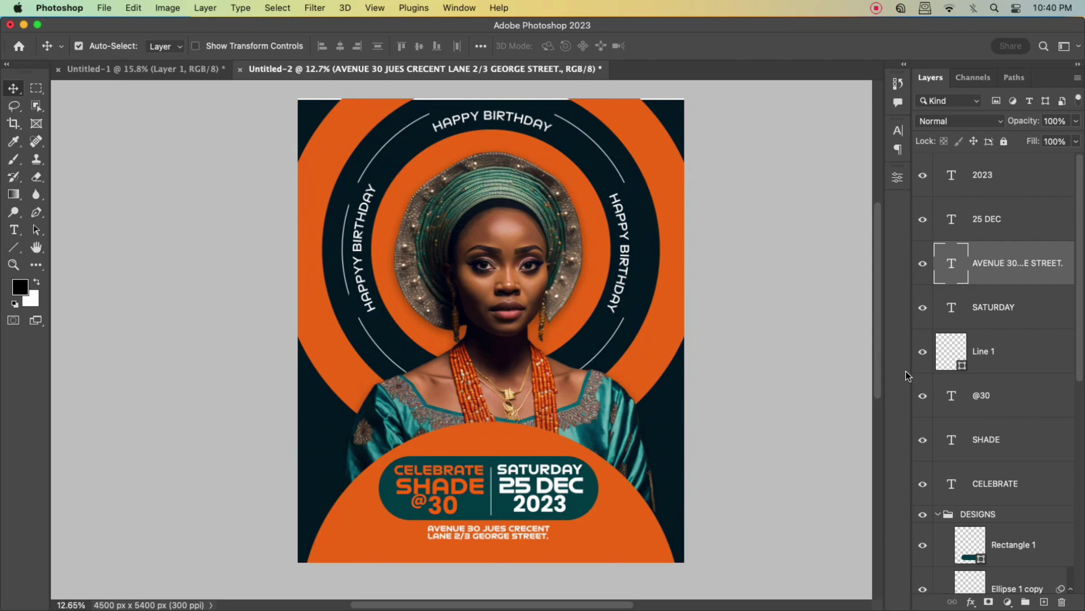
click(685, 390)
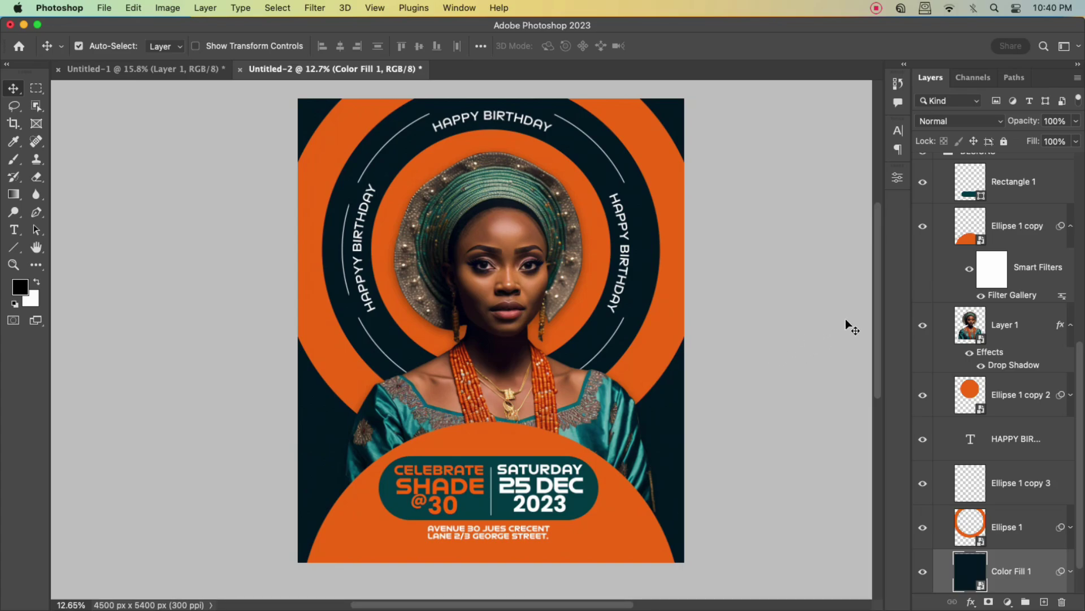
scroll(1051, 455, down, 1)
scroll(1029, 395, up, 5)
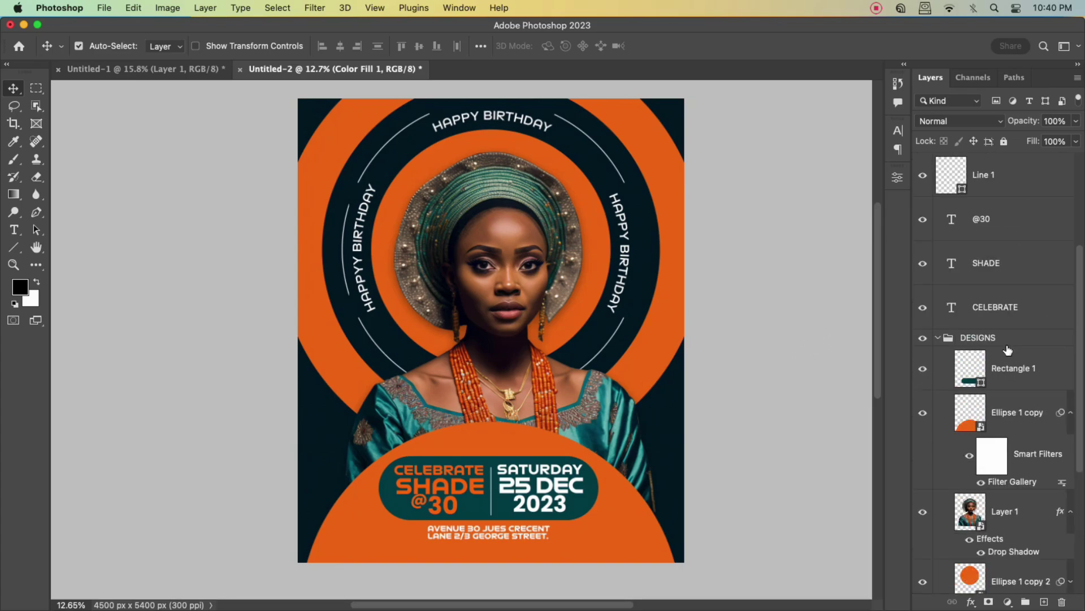
click(938, 338)
Group the layers from 2023 through CELEBRATE and name the group TEXT.
click(1017, 482)
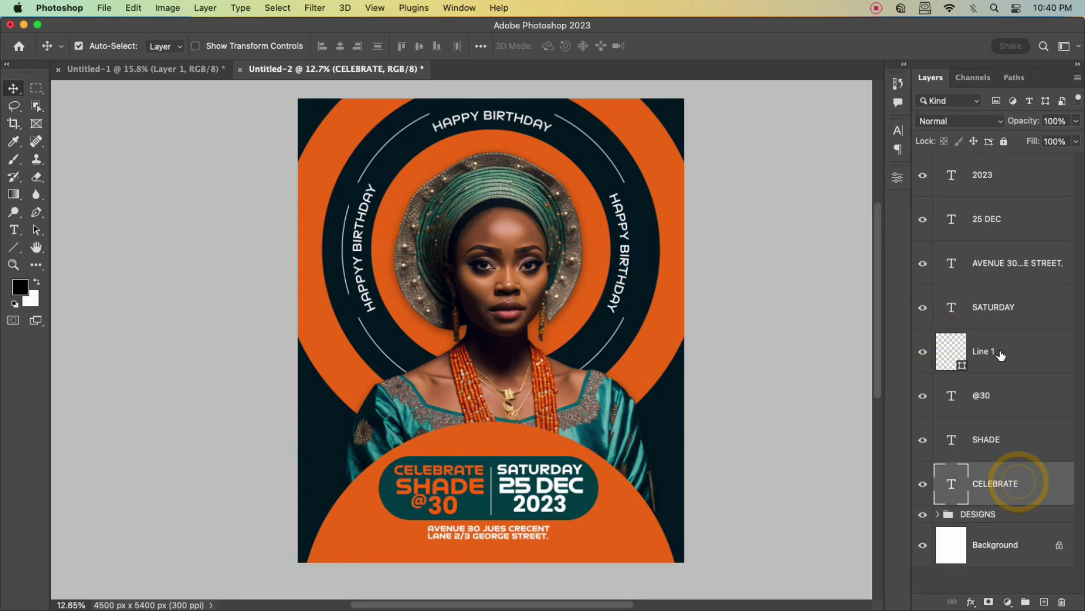
click(1004, 177)
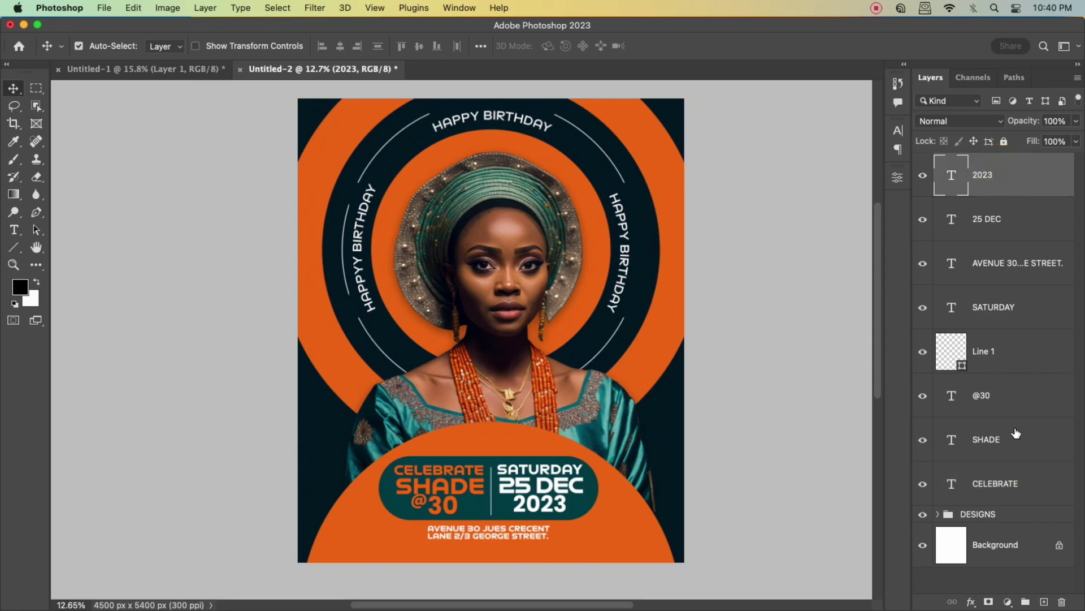
shift+click(1018, 489)
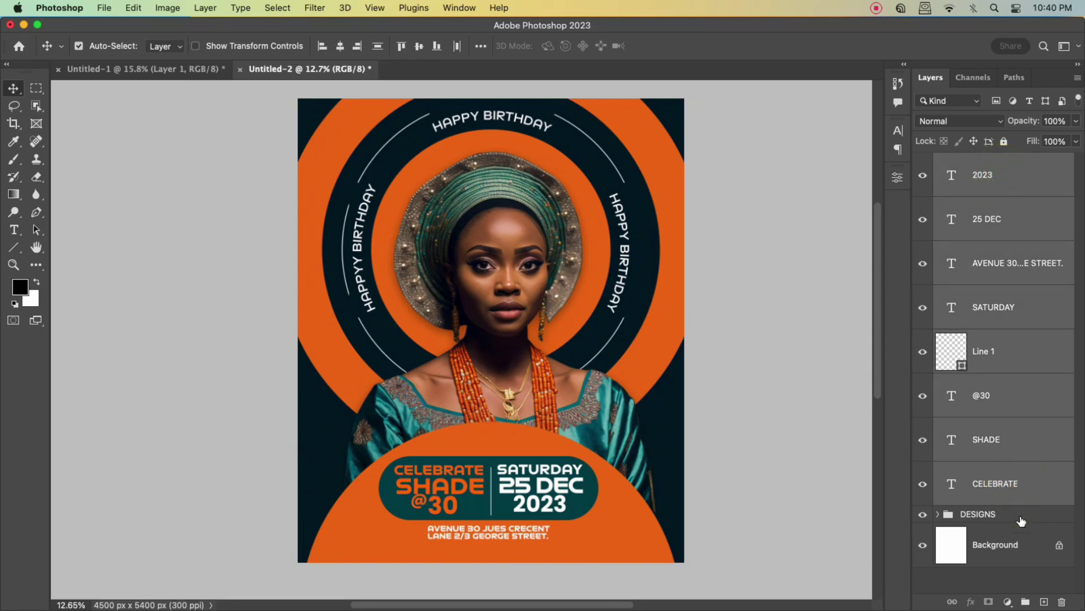
click(1026, 601)
double_click(978, 165)
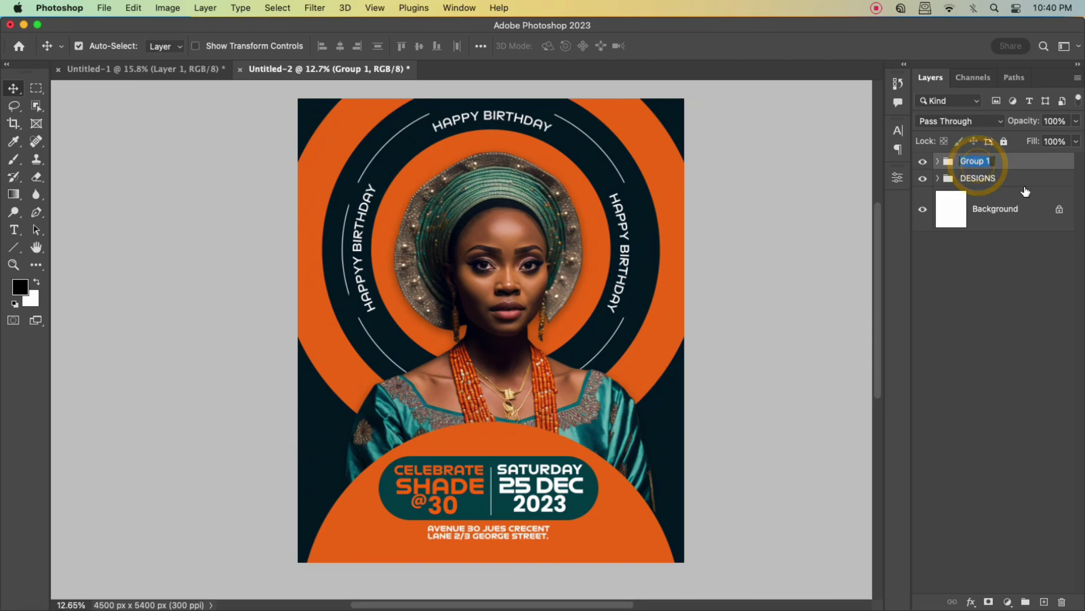
text(TEX)
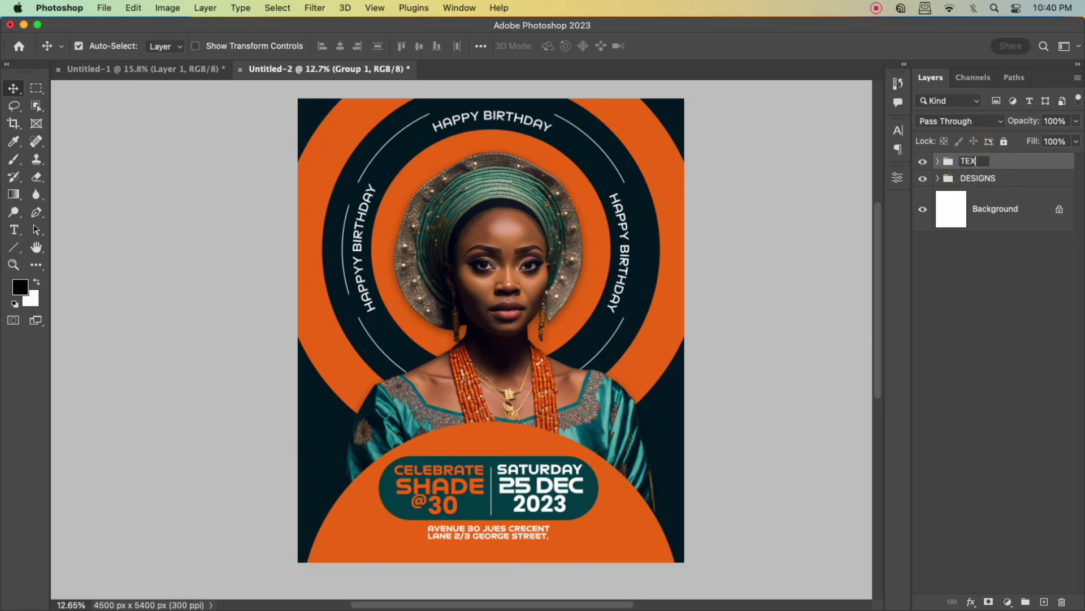
text(T)
click(1000, 315)
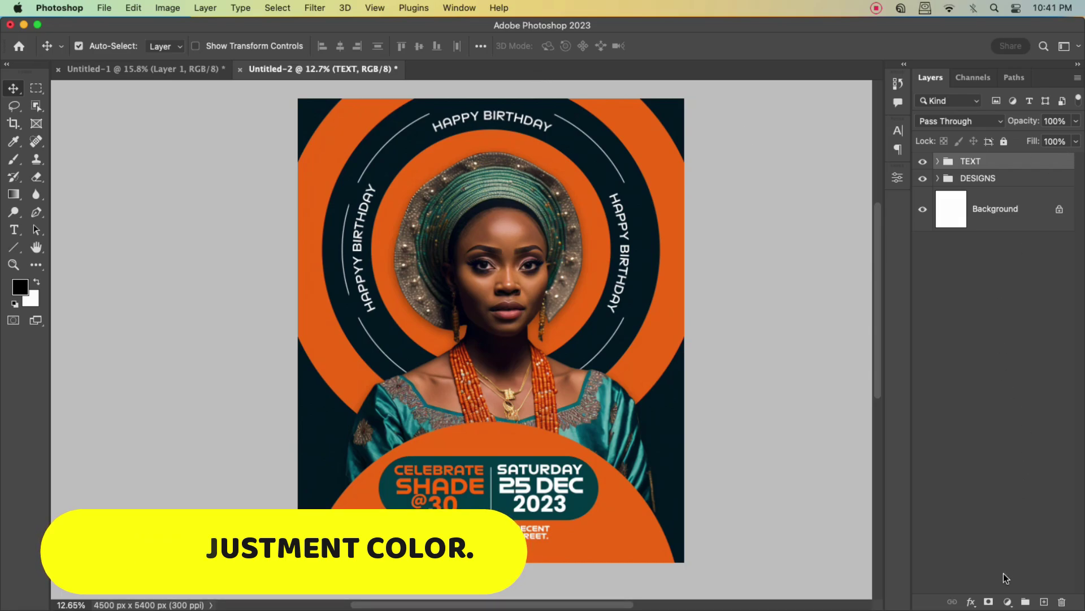
Add a Levels adjustment layer with black input 13 and white input 251.
click(1007, 601)
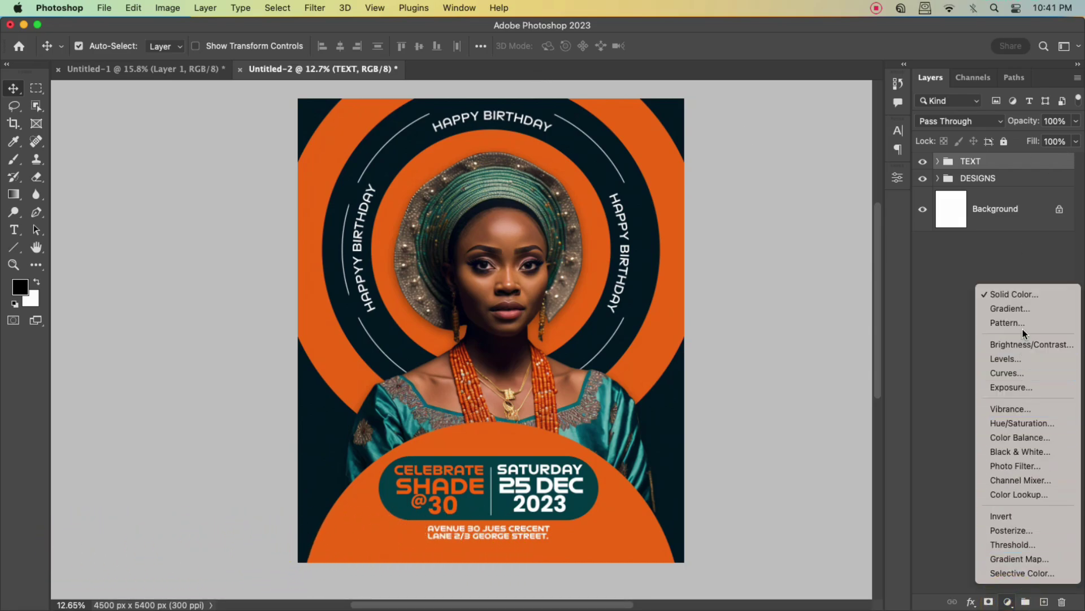
click(1021, 358)
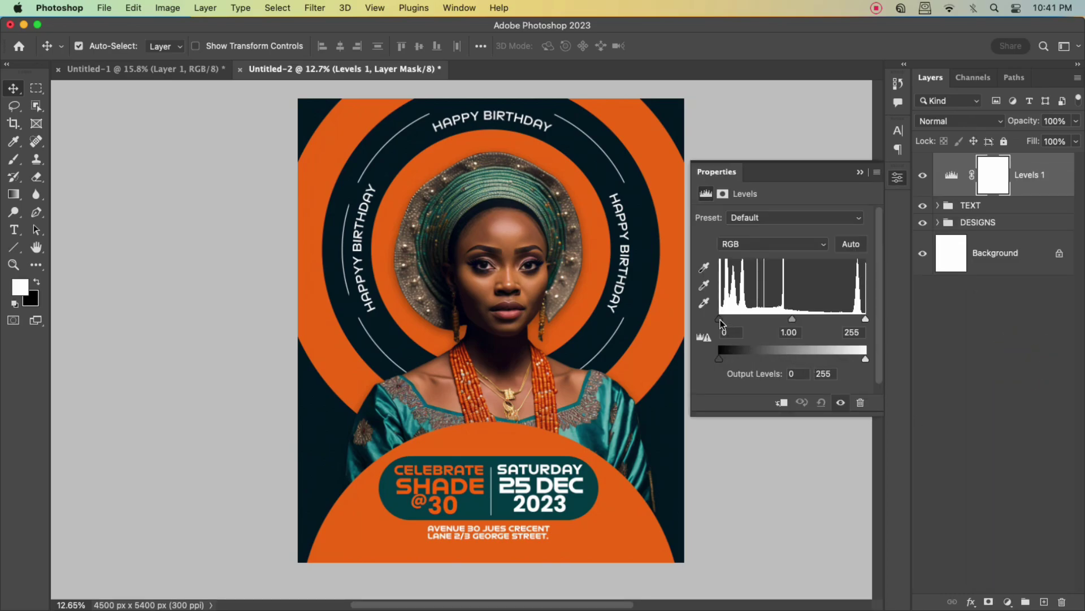
drag(721, 323, 727, 324)
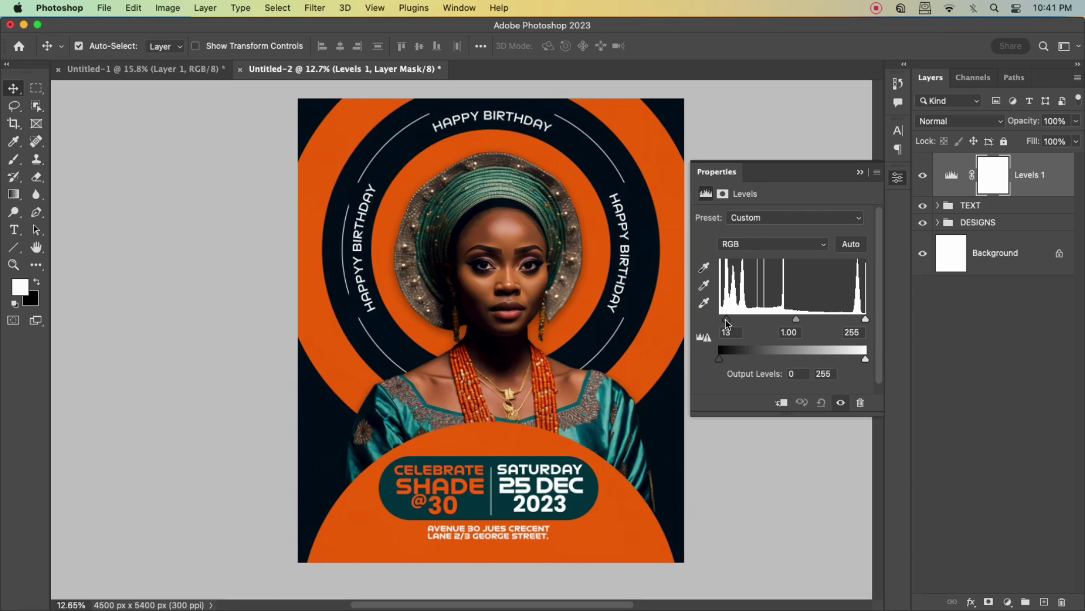
drag(866, 319, 862, 320)
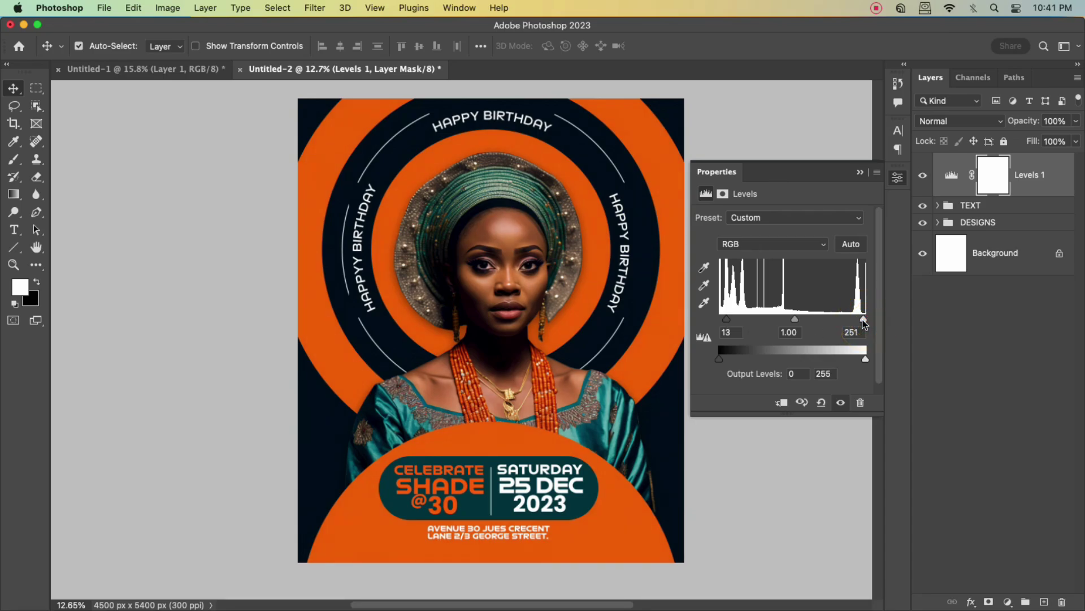
click(861, 173)
scroll(599, 354, down, 1)
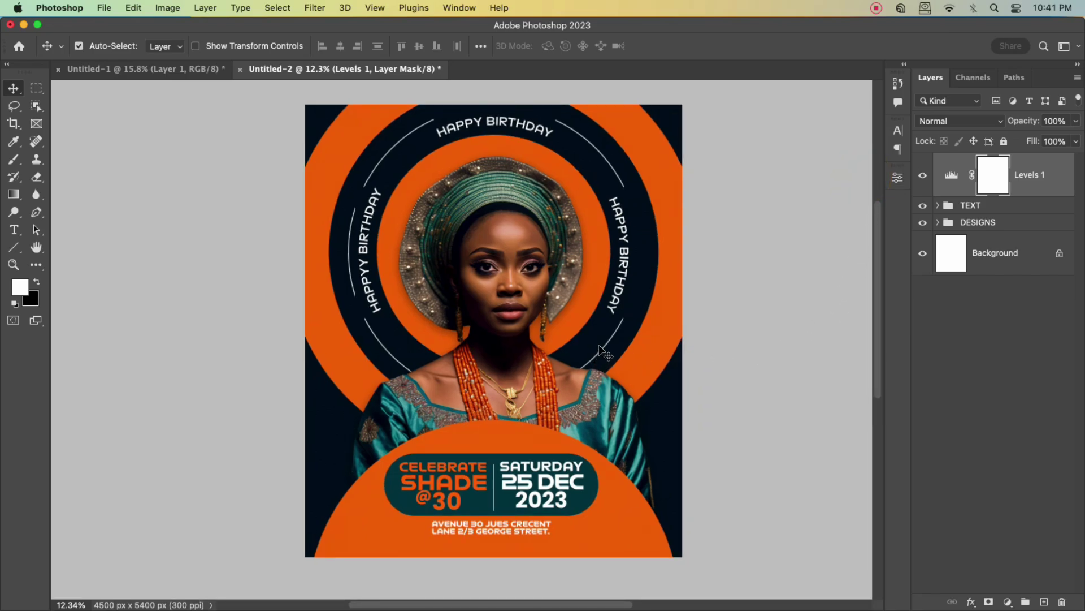
scroll(599, 353, up, 3)
scroll(599, 353, down, 1)
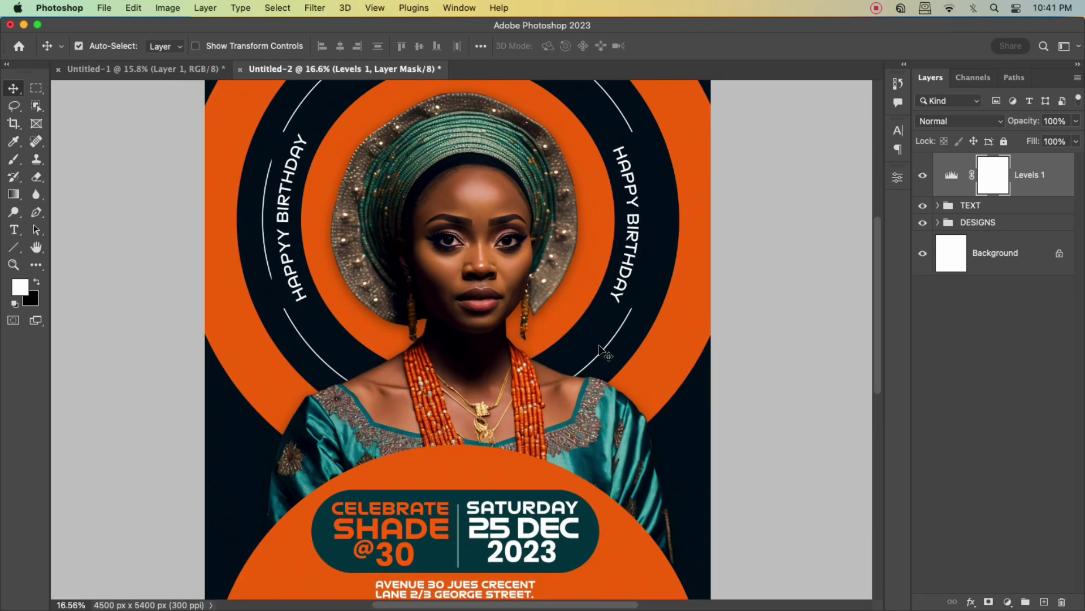